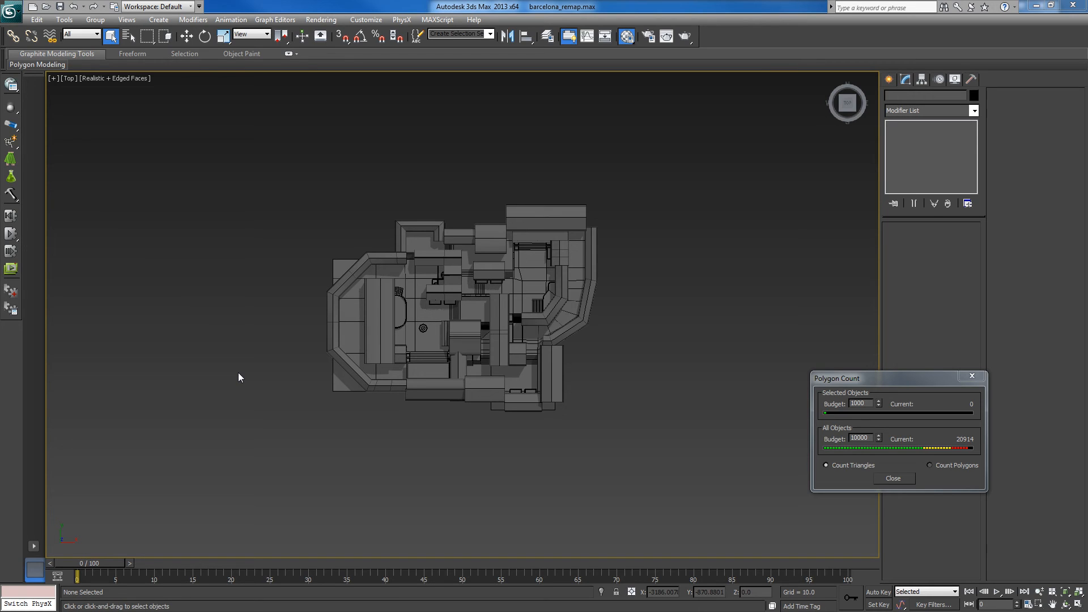
- Draw a standard plane about 10206 long and 12735 wide around the whole map in the top view
scroll(243, 363, "down", 3)
middle_click_drag(246, 358, 235, 367)
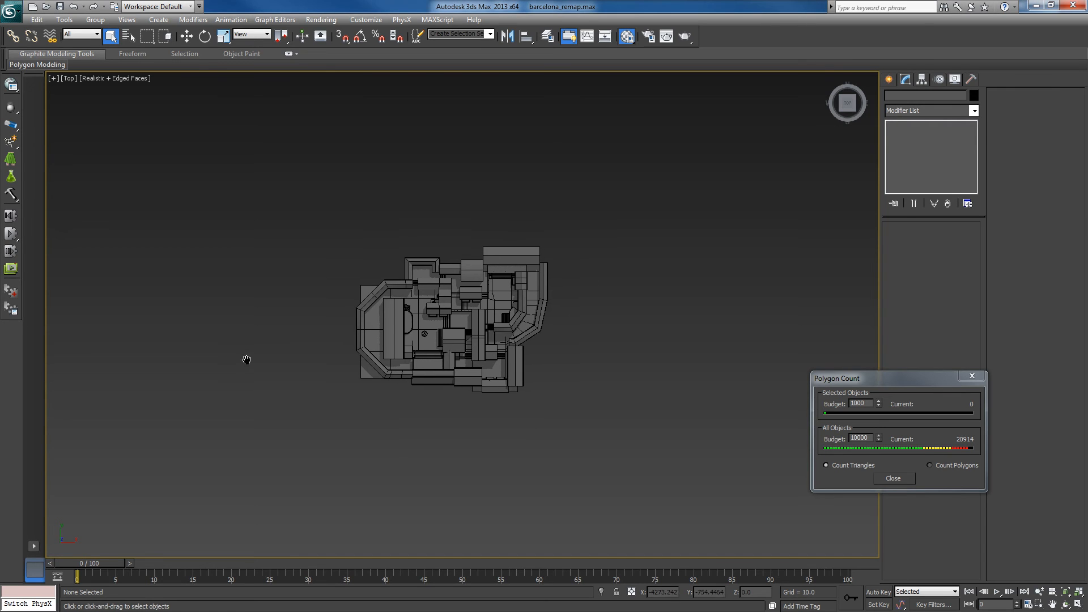
left_click(158, 20)
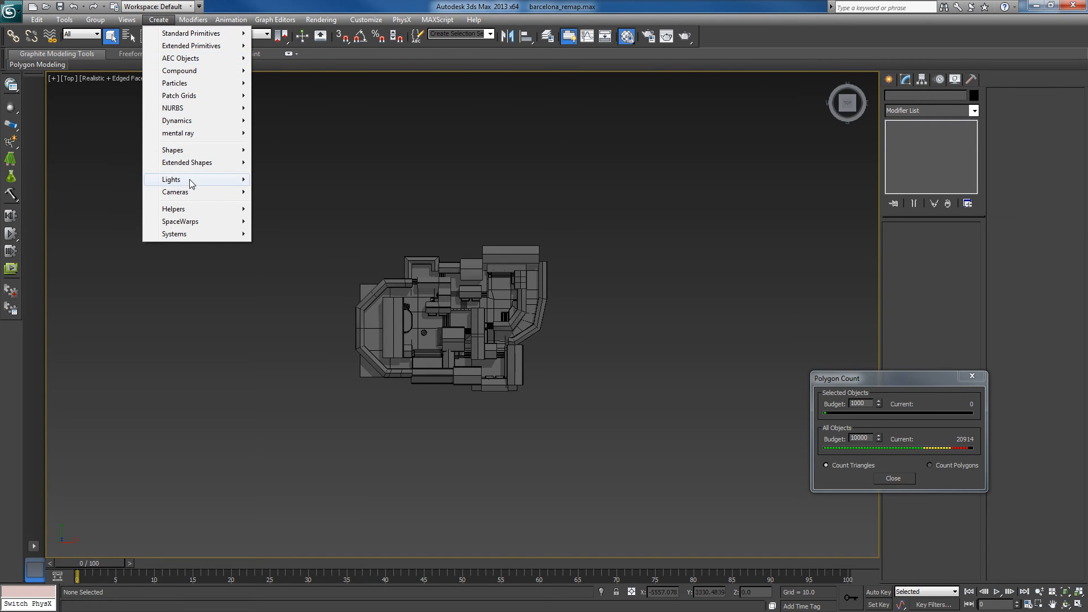
mouse_move(193, 39)
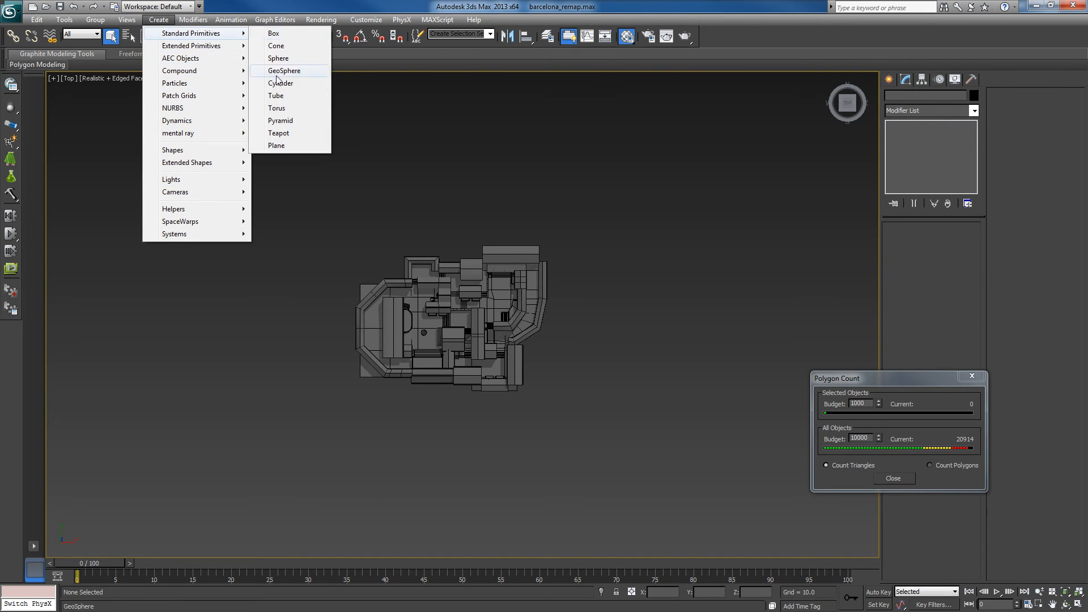
left_click(276, 146)
left_click(175, 91)
left_click_drag(393, 275, 730, 535)
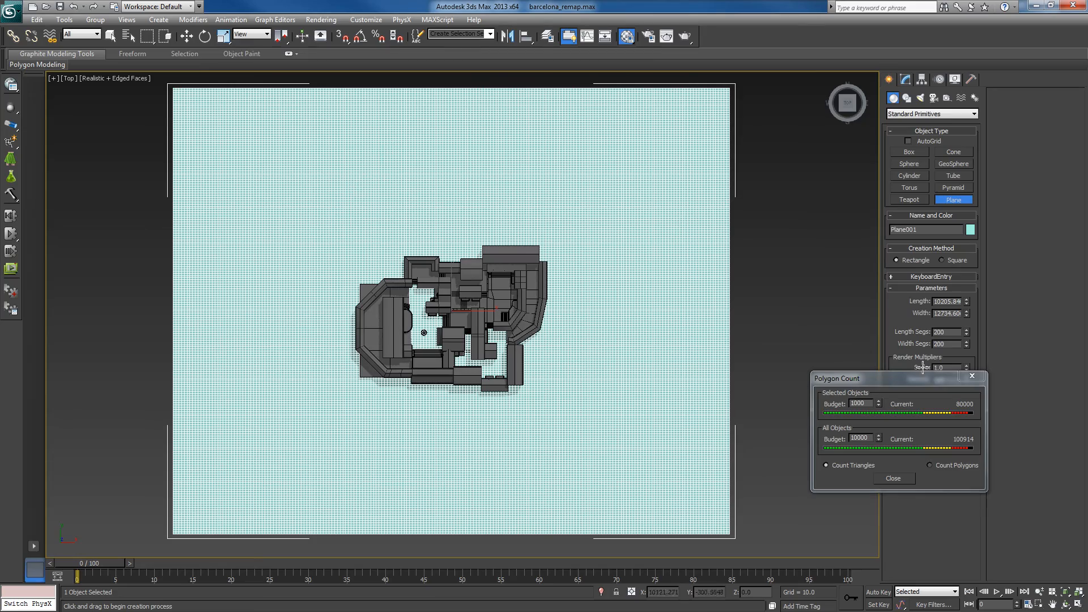
left_click_drag(917, 380, 1052, 473)
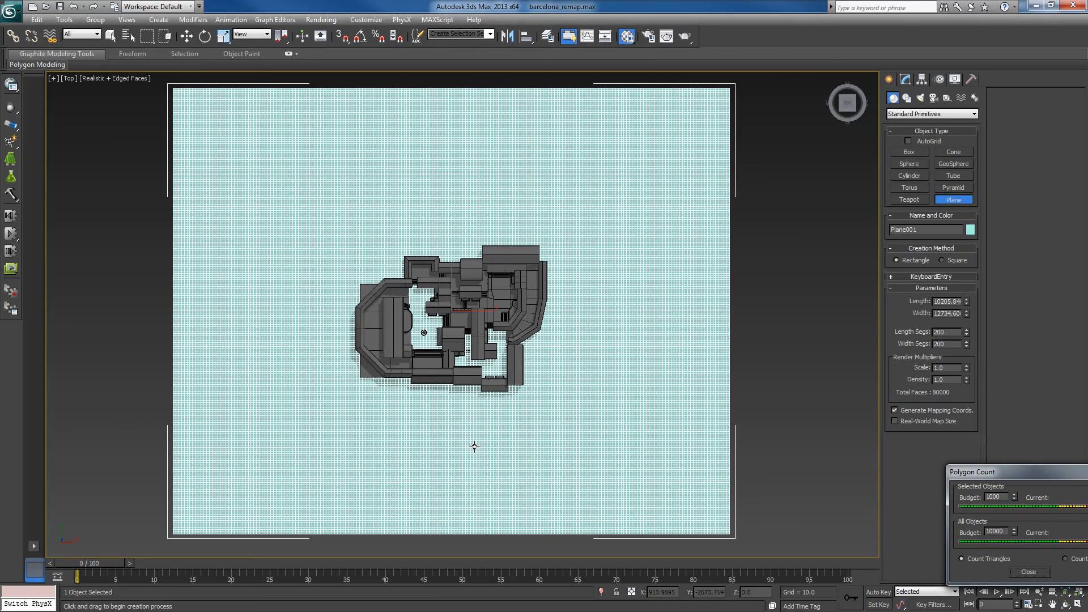
- Lower the plane beneath the buildings to a Z position of about -50
middle_click_drag(471, 445, 519, 371, "alt")
scroll(519, 372, "up", 4)
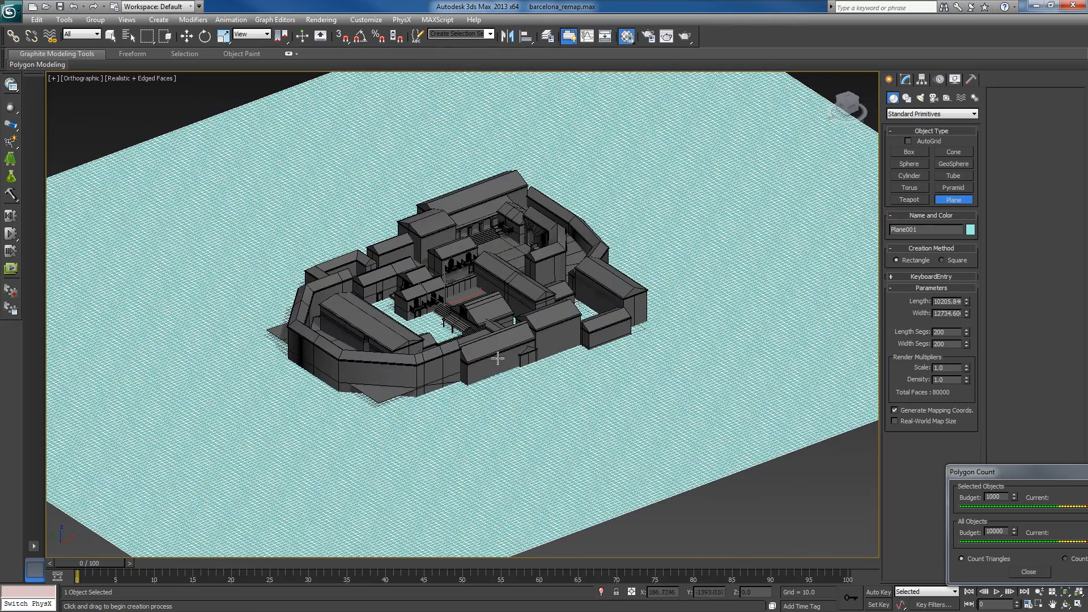
right_click(411, 280)
right_click(442, 283)
left_click(454, 293)
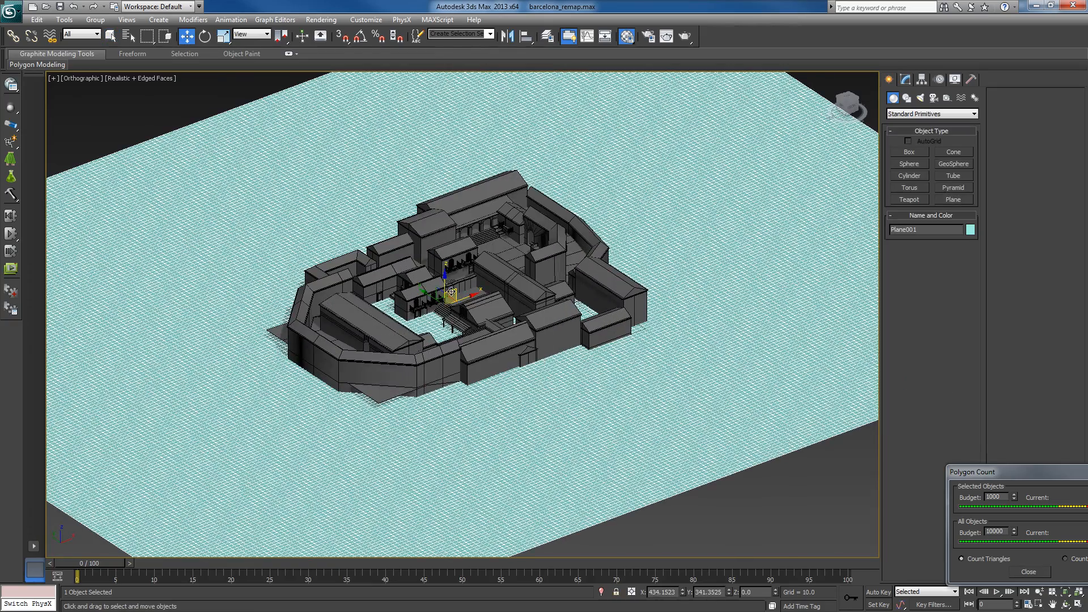
left_click_drag(446, 288, 454, 292)
middle_click_drag(582, 358, 570, 400, "alt")
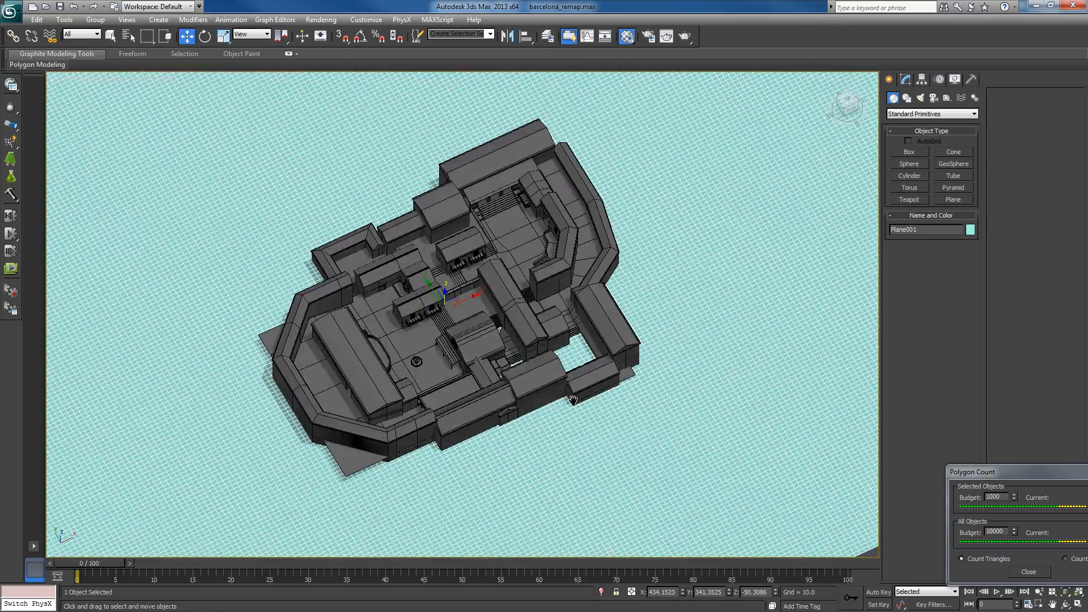
- Inspect the gridded plane around the map from above, then delete it
key("t")
key("z")
scroll(618, 396, "up", 4)
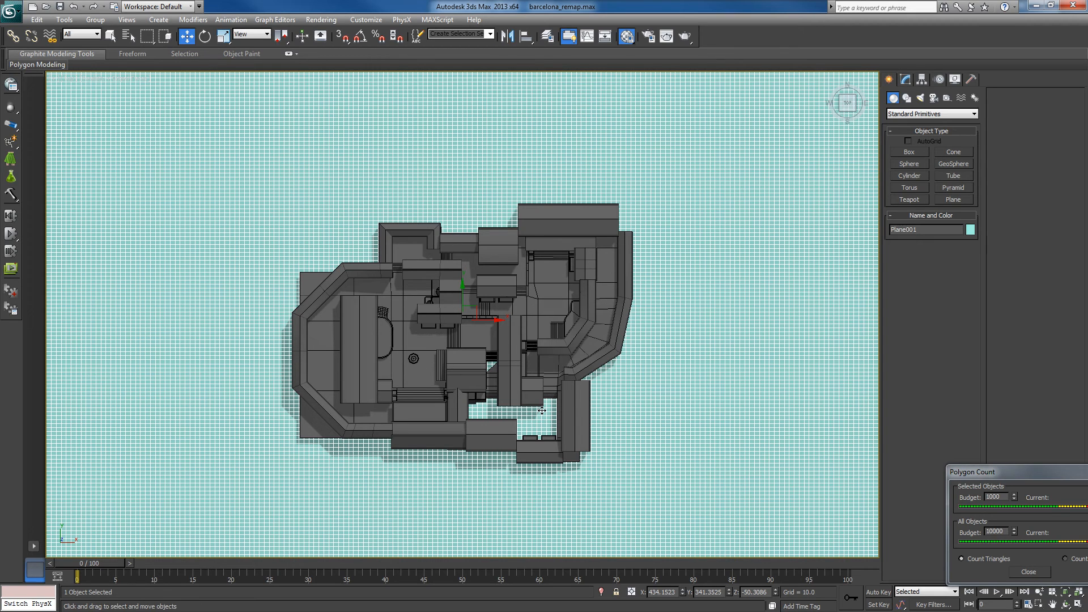
key("shift+f")
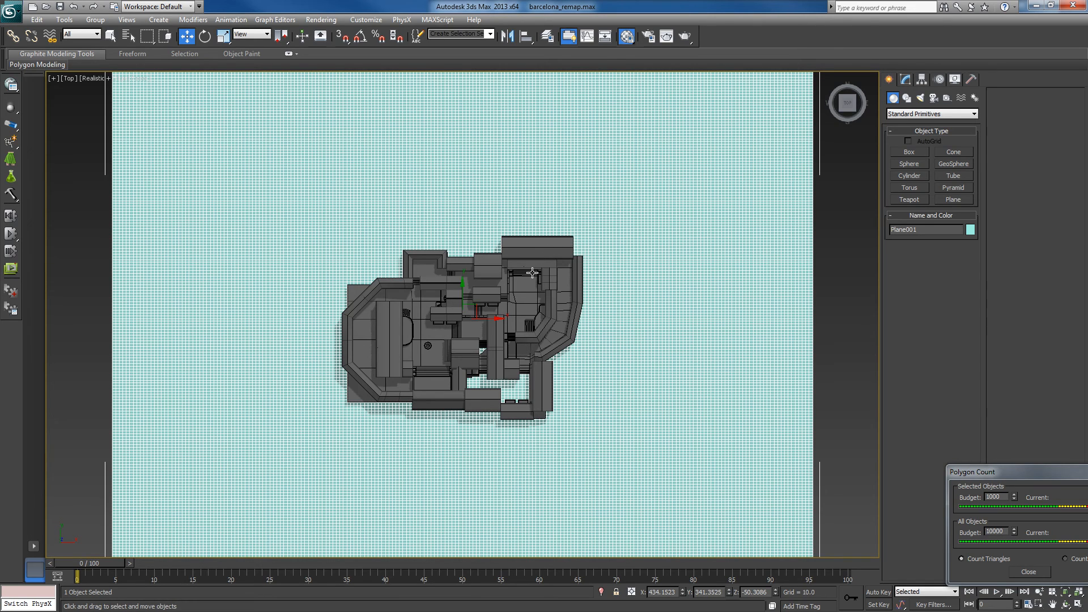
middle_click_drag(533, 284, 536, 306)
scroll(530, 302, "down", 2)
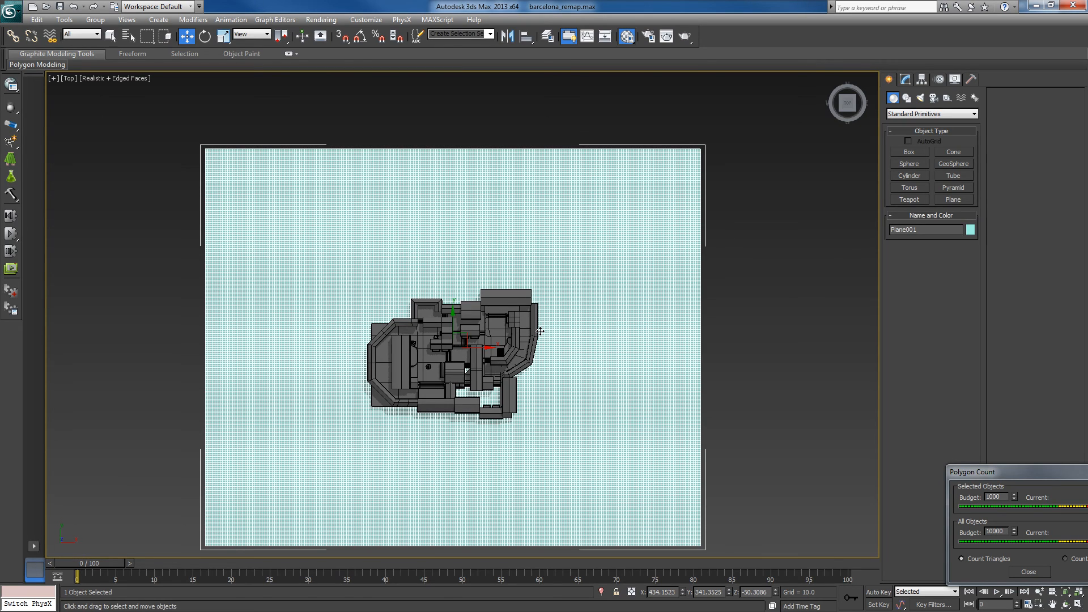
key("Delete")
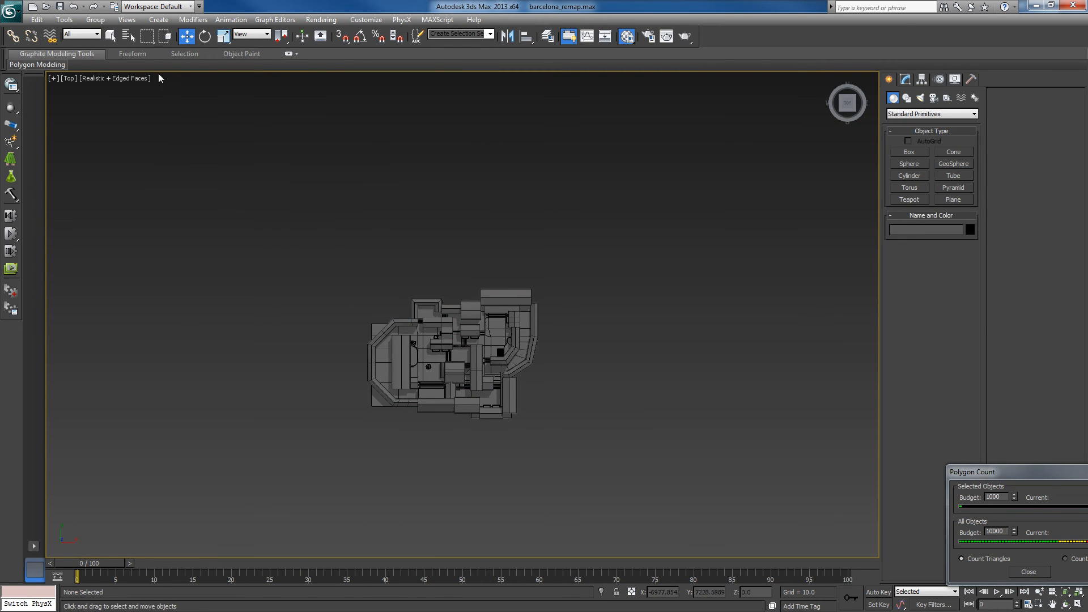
- Draw a rectangle spline about 10826 long and 14089 wide around the map in the top view
left_click(130, 22)
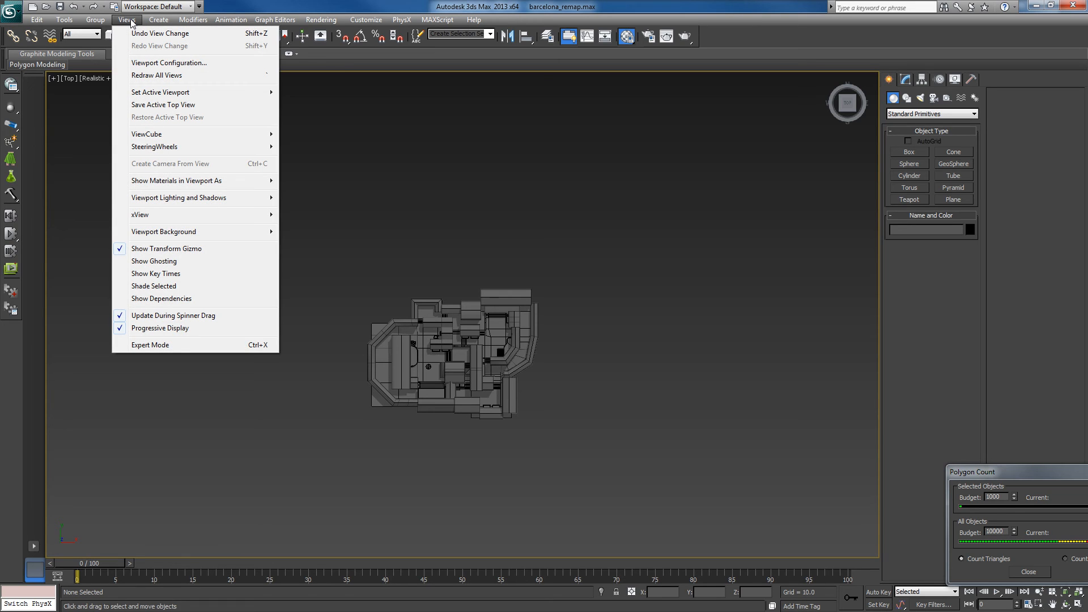
mouse_move(156, 20)
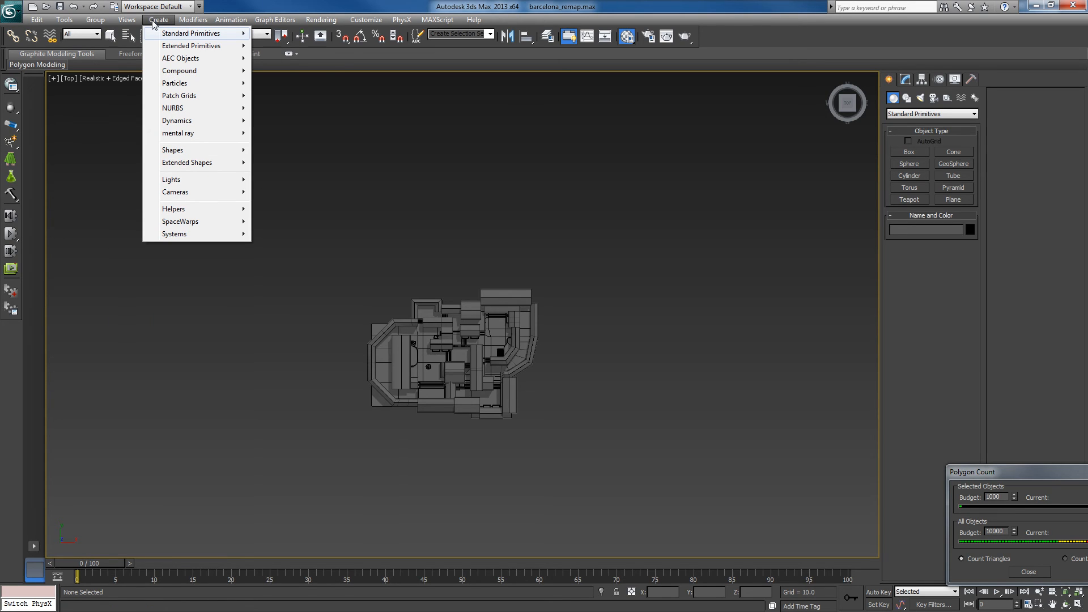
mouse_move(178, 152)
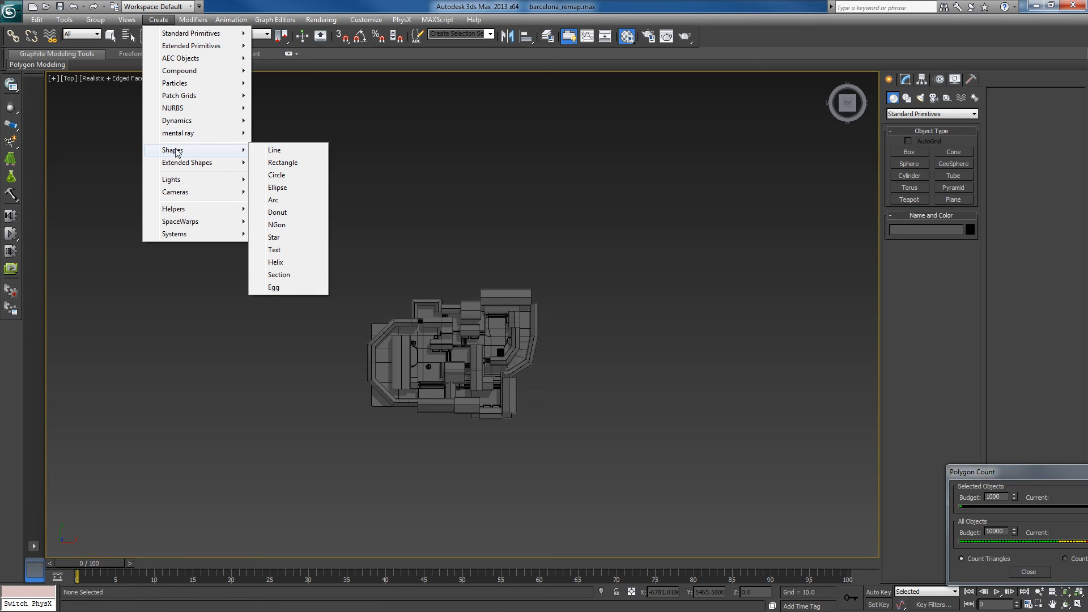
left_click(281, 163)
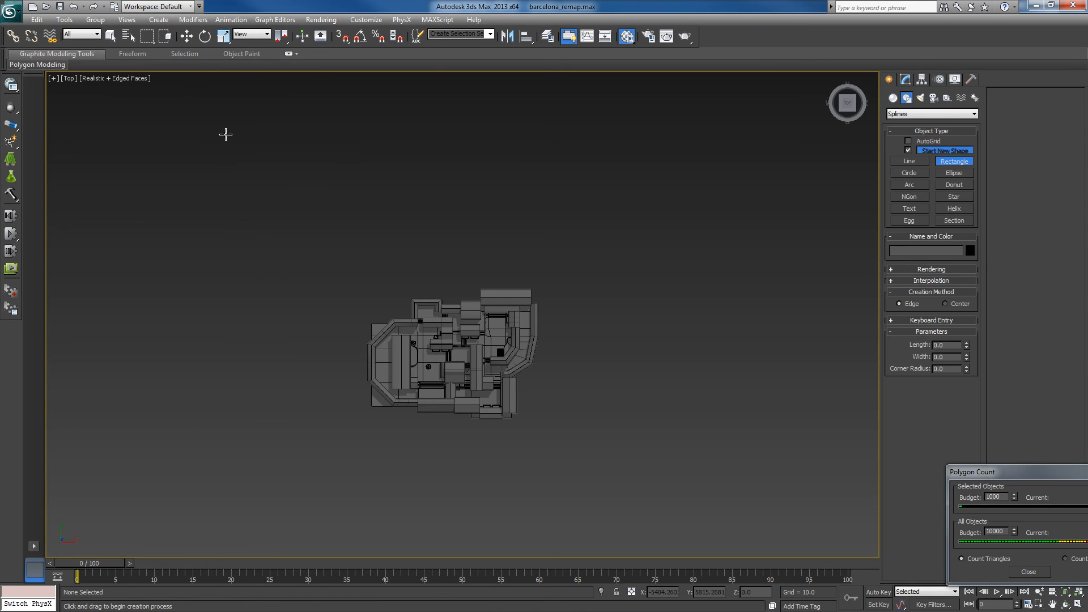
left_click_drag(225, 134, 774, 555)
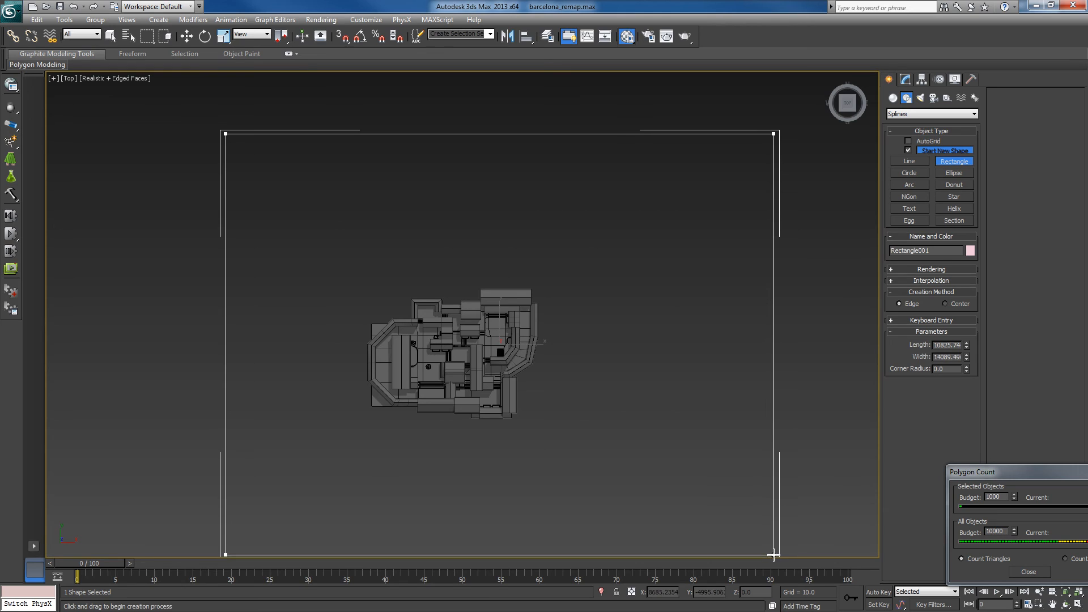
- Move the rectangle so the map sits near its centre, at about X 271, Y 629
key("w")
left_click_drag(509, 330, 456, 322)
middle_click_drag(549, 379, 551, 360)
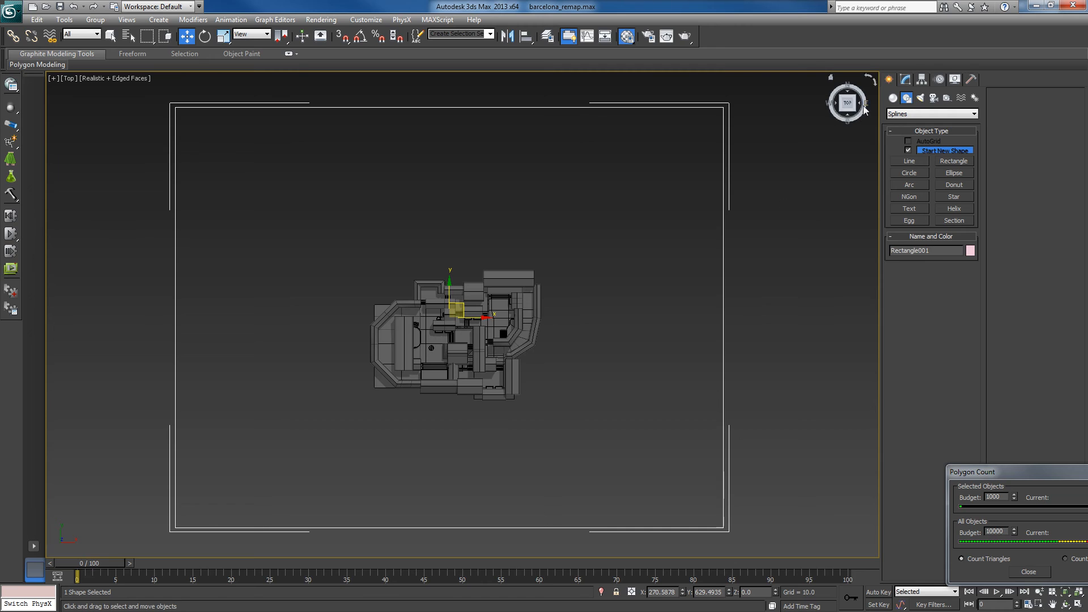
- Apply the Garment Maker modifier to the rectangle to turn it into a triangulated surface
left_click(907, 79)
left_click(974, 111)
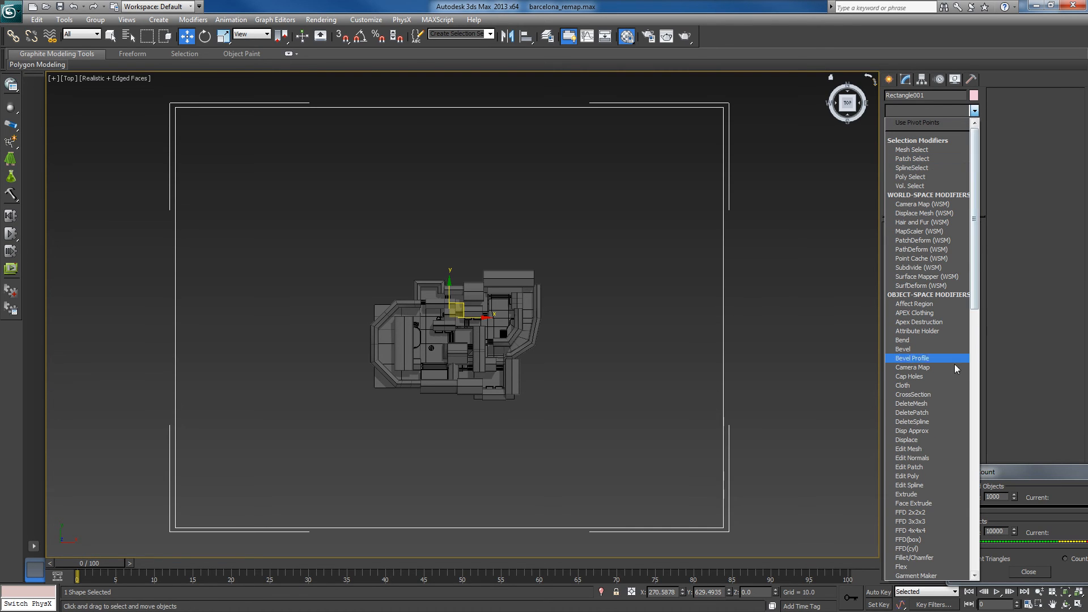
left_click(927, 575)
mouse_move(485, 271)
middle_mouse_down()
mouse_move(481, 292)
mouse_move(486, 282)
middle_mouse_up()
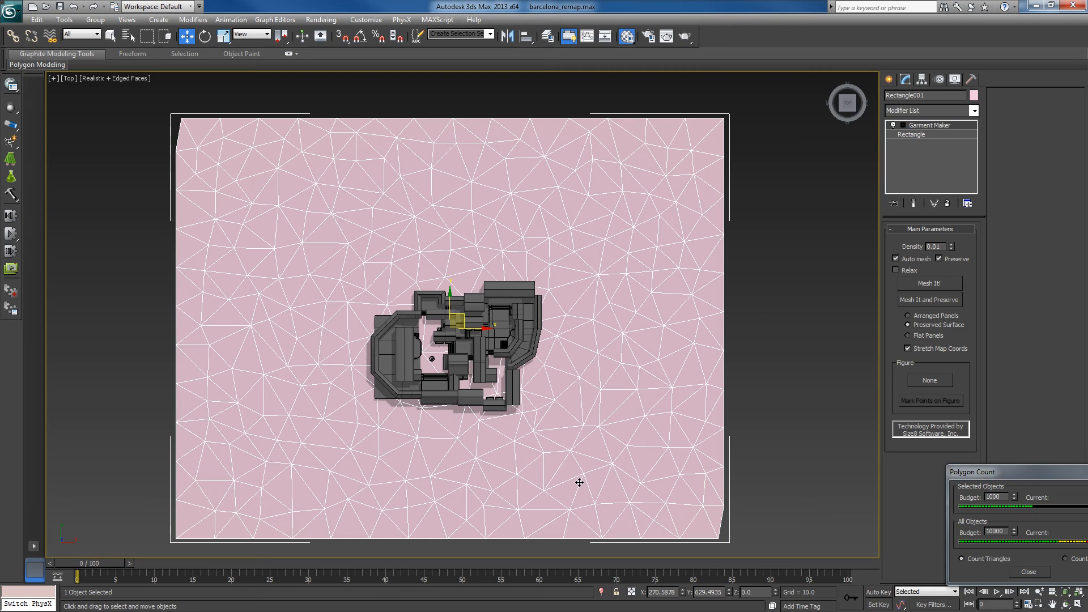
- Lower the ground mesh to about Z -84 and check its height against the buildings in the front view
middle_click_drag(570, 482, 584, 413, "alt")
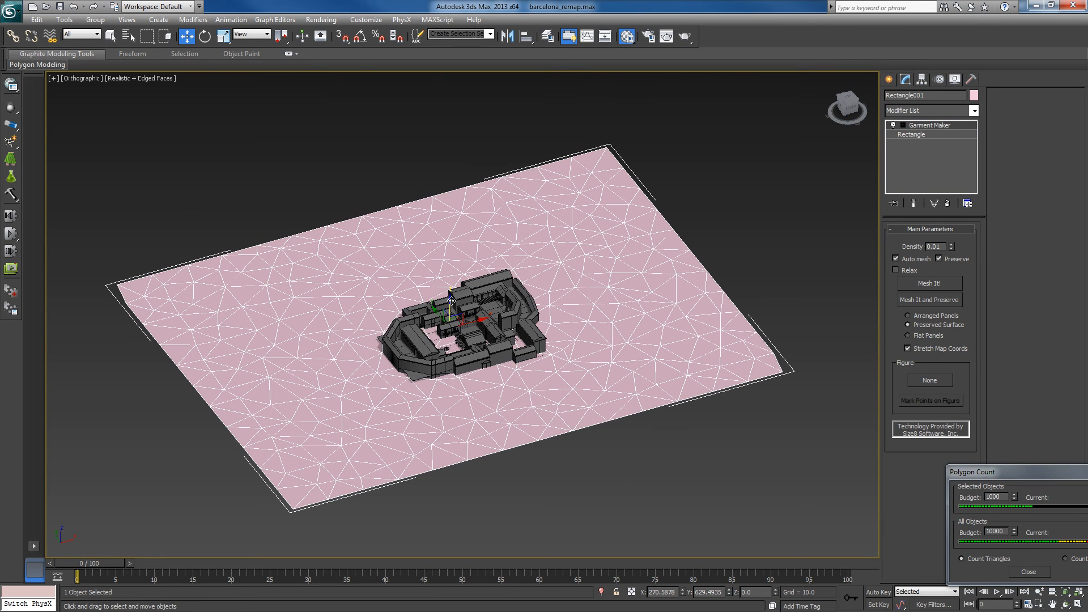
left_click_drag(451, 301, 450, 305)
key("f")
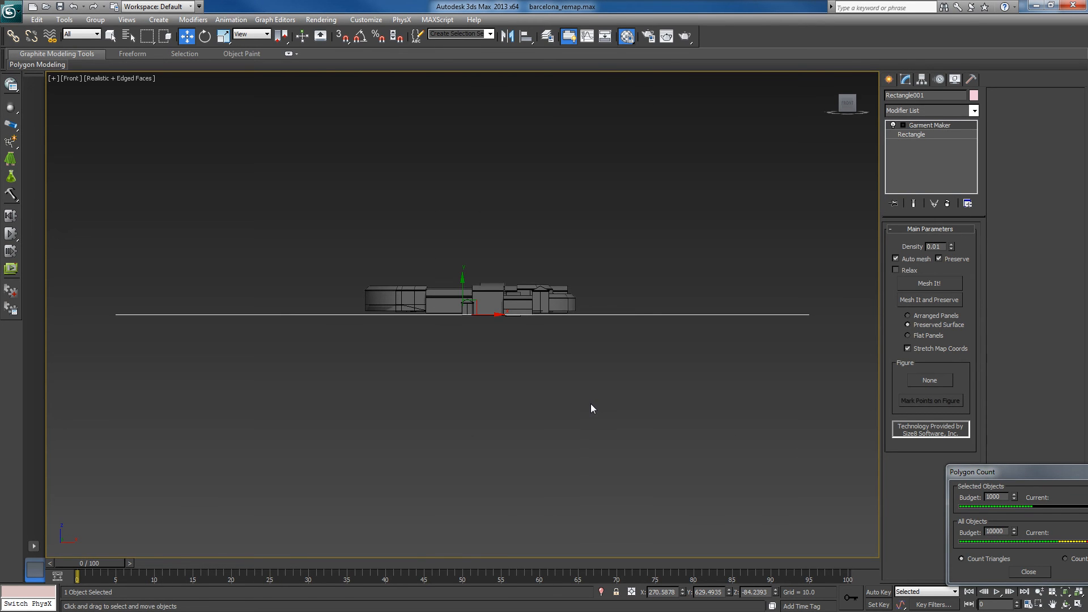
middle_click_drag(580, 381, 574, 365)
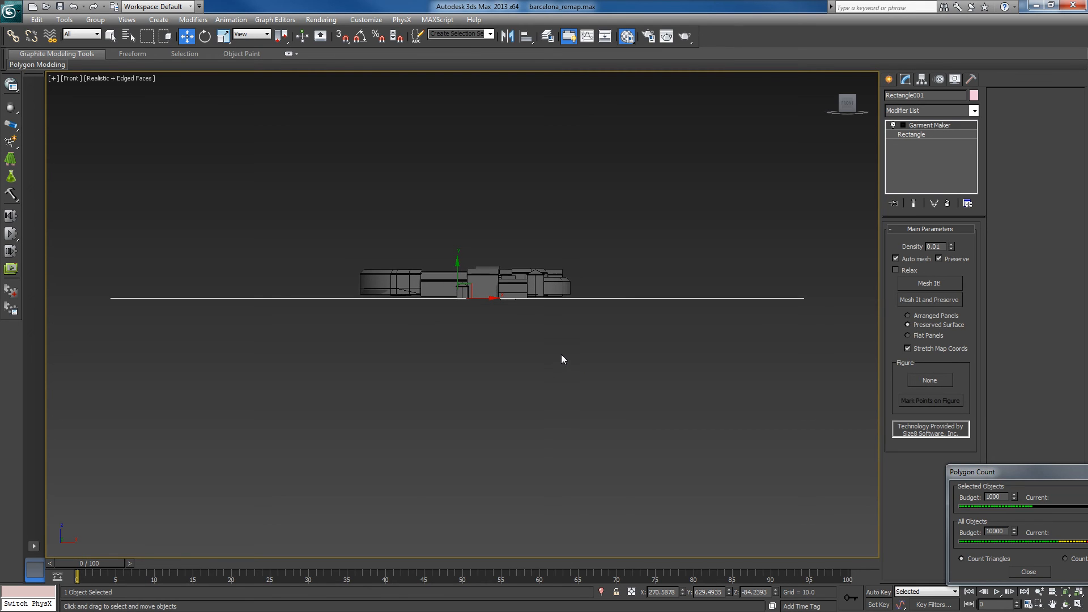
key("t")
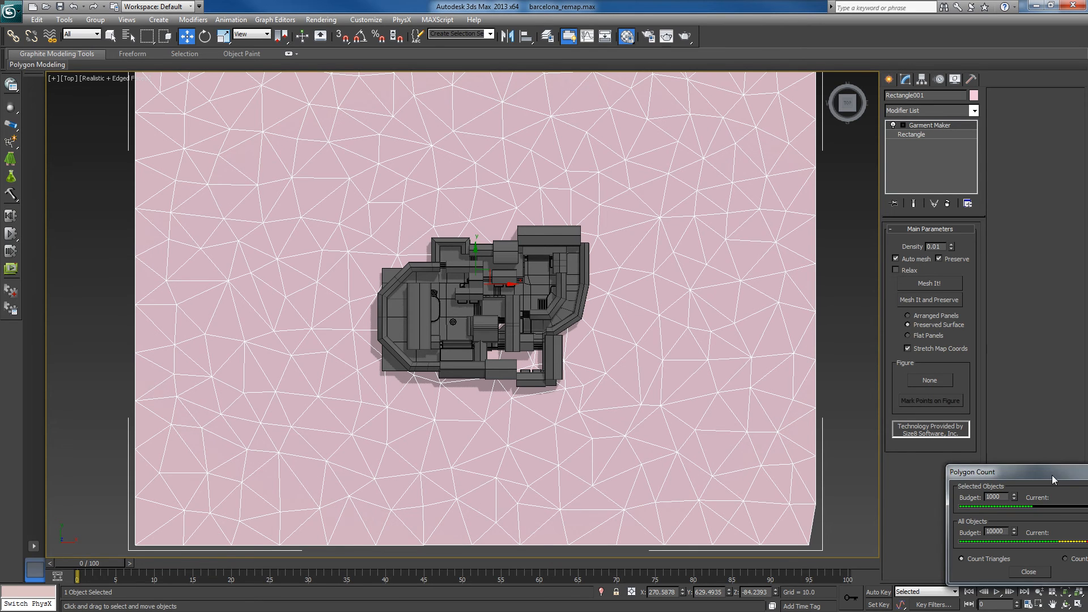
- Examine the ground mesh's triangle count and irregular triangulation, keeping the Polygon Count window clear of the modifier settings
left_click_drag(1053, 475, 196, 264)
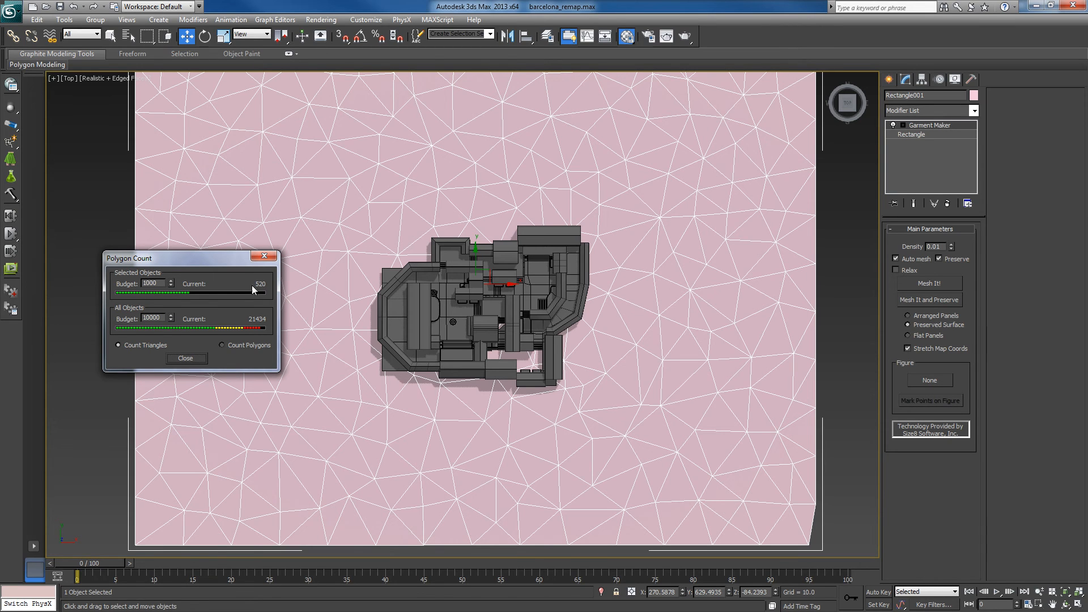
left_click_drag(206, 260, 940, 317)
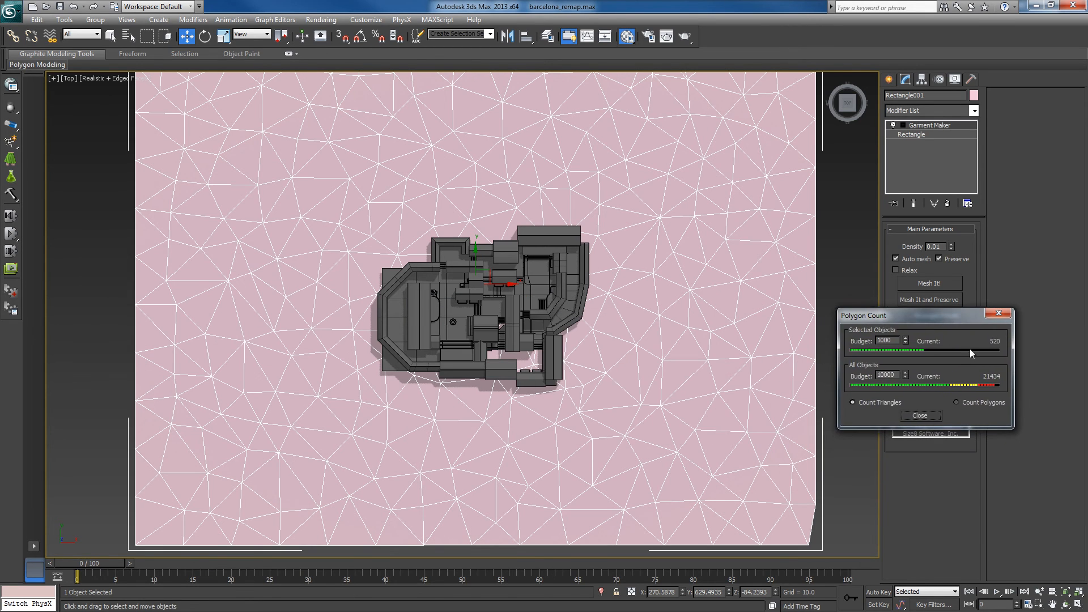
scroll(531, 453, "down", 3)
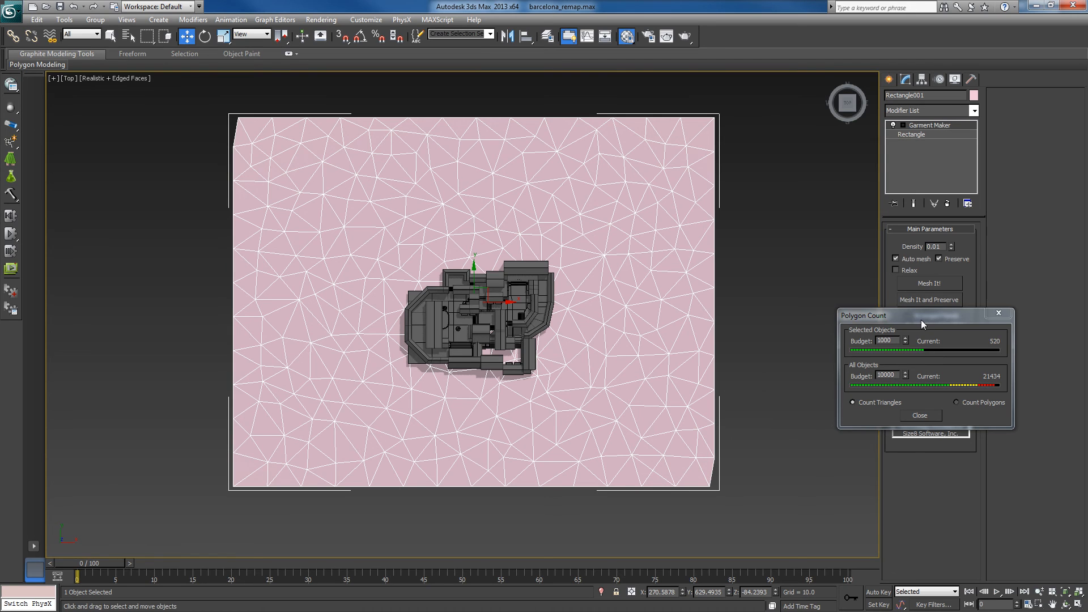
left_click_drag(921, 319, 980, 413)
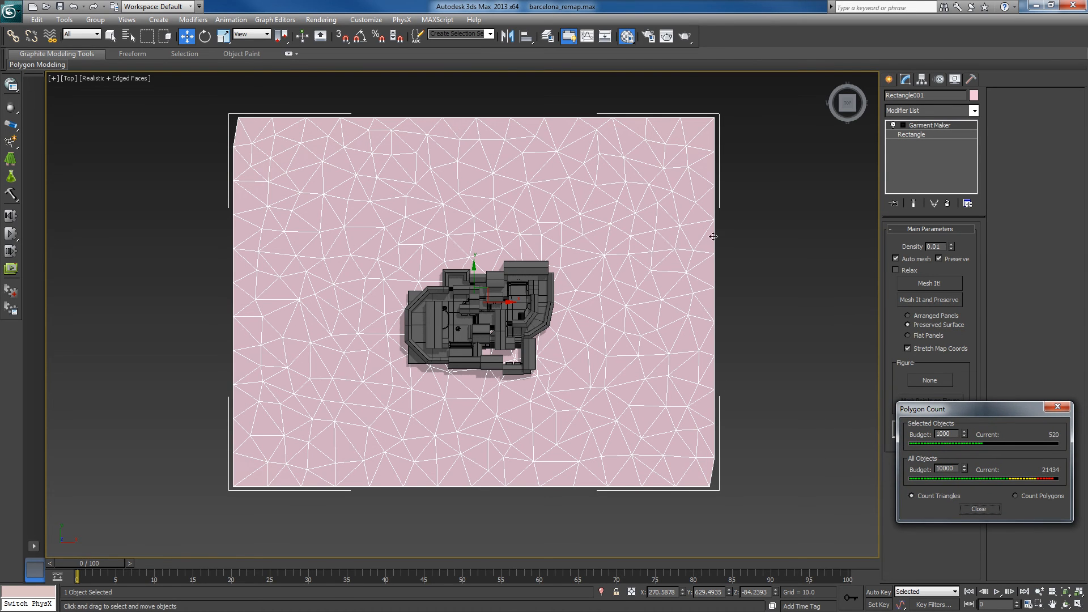
middle_click_drag(611, 250, 625, 248)
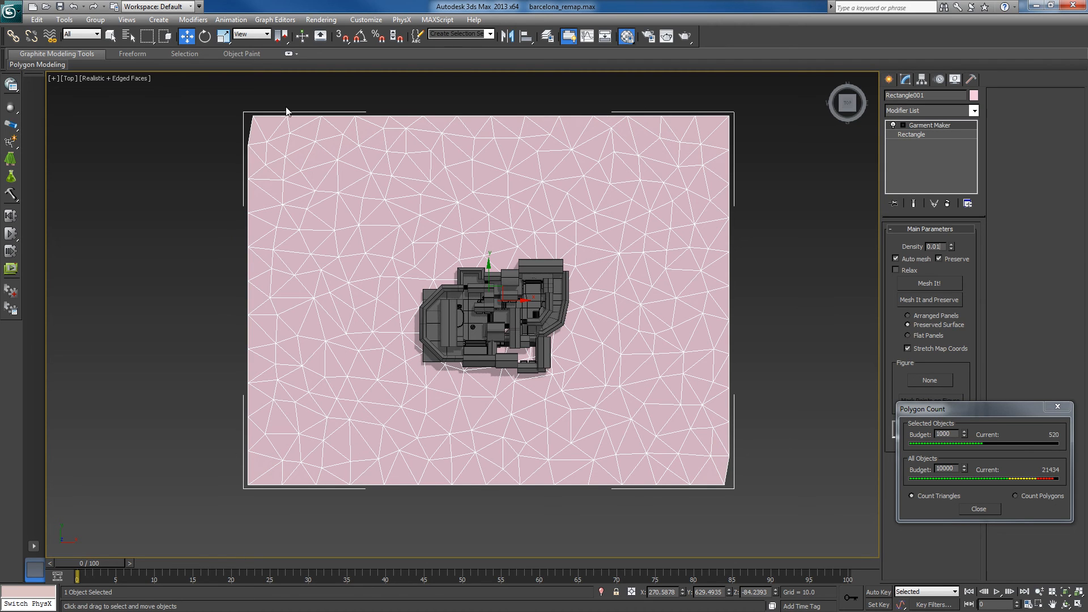
middle_click_drag(706, 249, 688, 272)
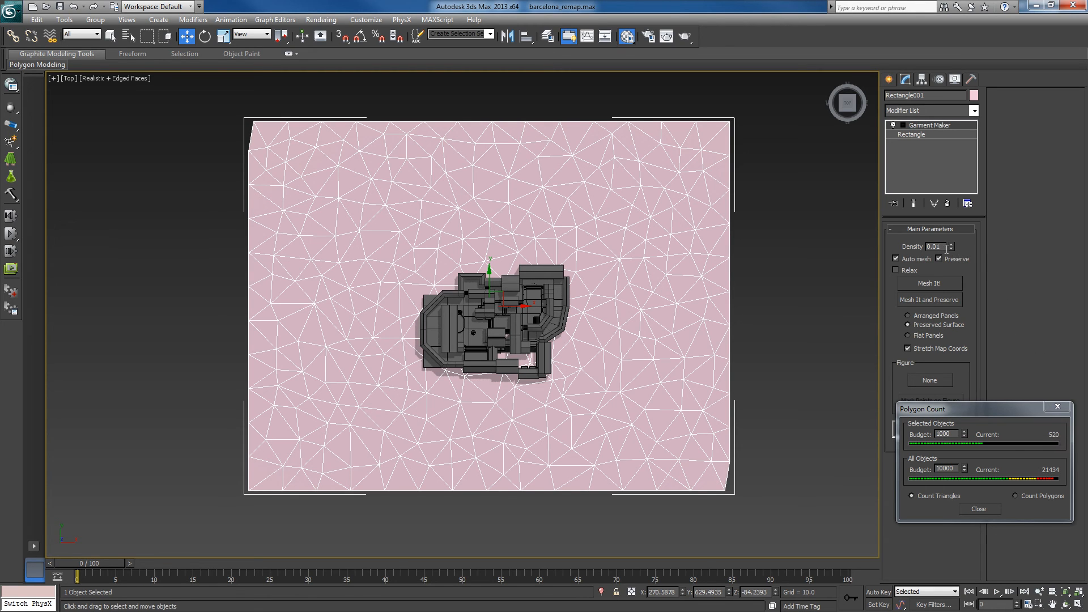
- Set the Garment Maker density to 0.011
left_click(944, 247)
type("1")
key("Return")
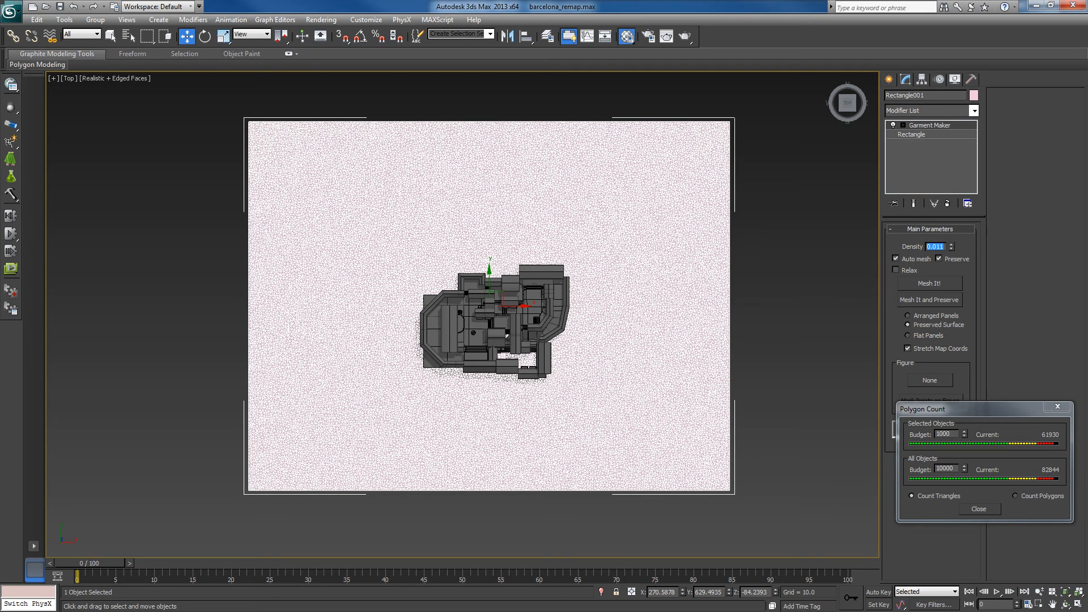
- Lower the dense ground mesh to about Z -280 and return to the top view
middle_click_drag(656, 400, 674, 359, "alt")
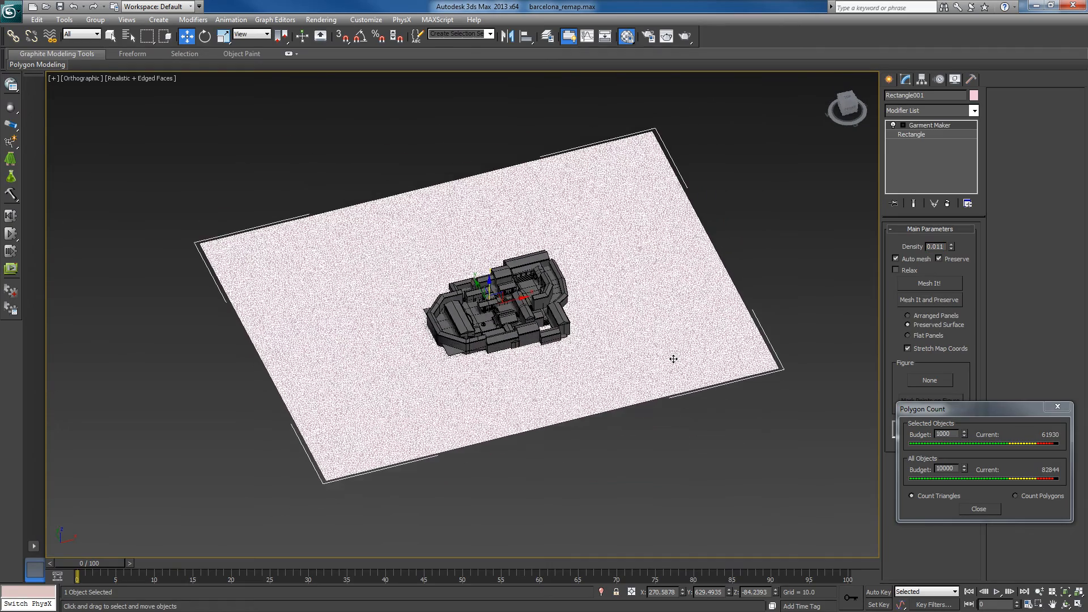
left_click_drag(489, 282, 488, 290)
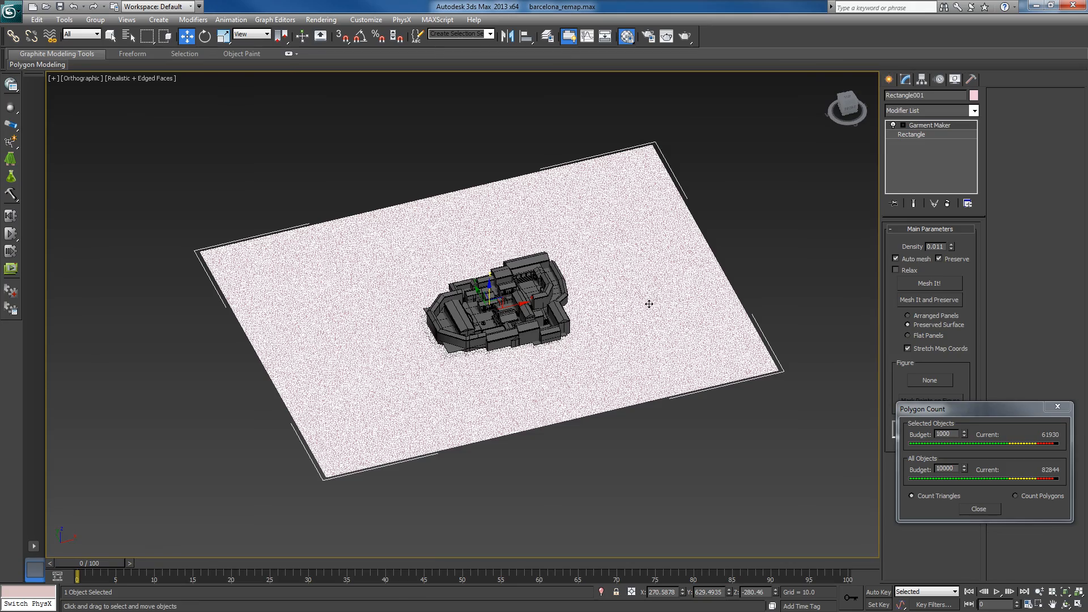
middle_click_drag(649, 304, 634, 356, "alt")
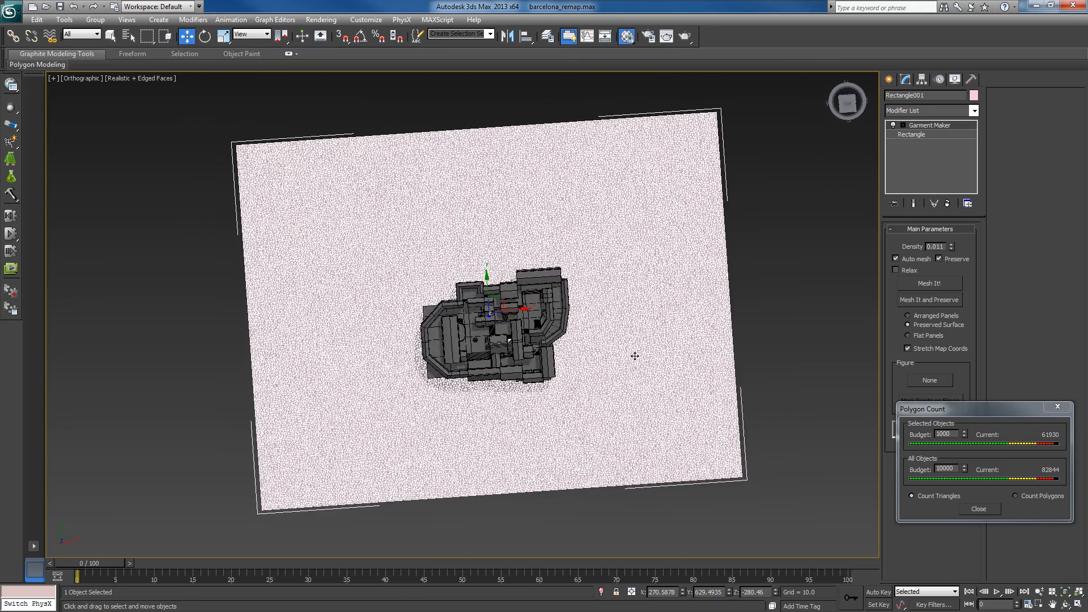
key("t")
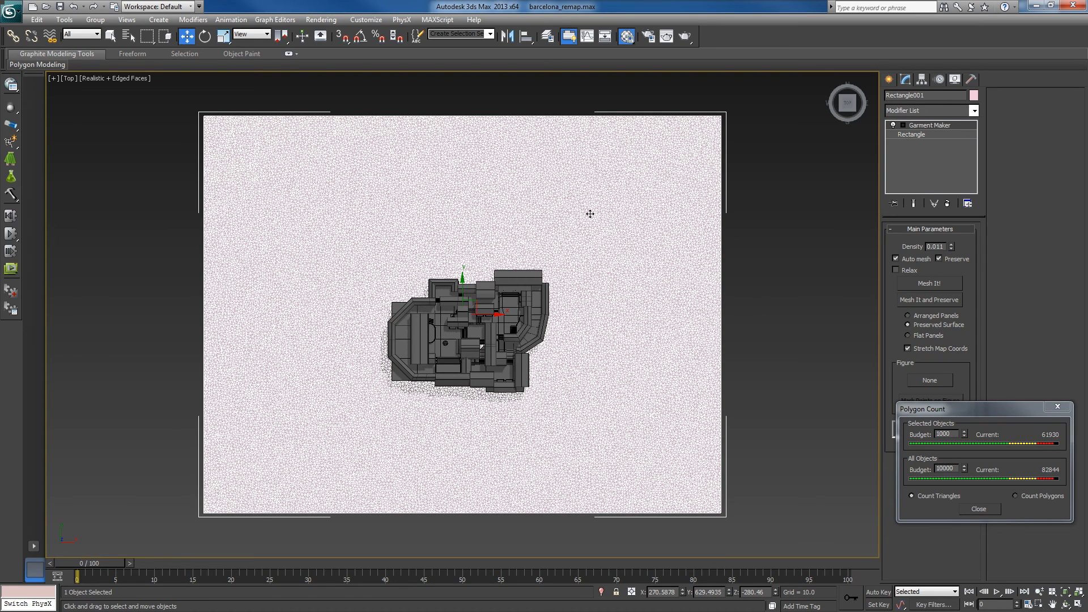
- Convert the ground mesh to an Editable Poly
middle_click_drag(533, 238, 537, 232)
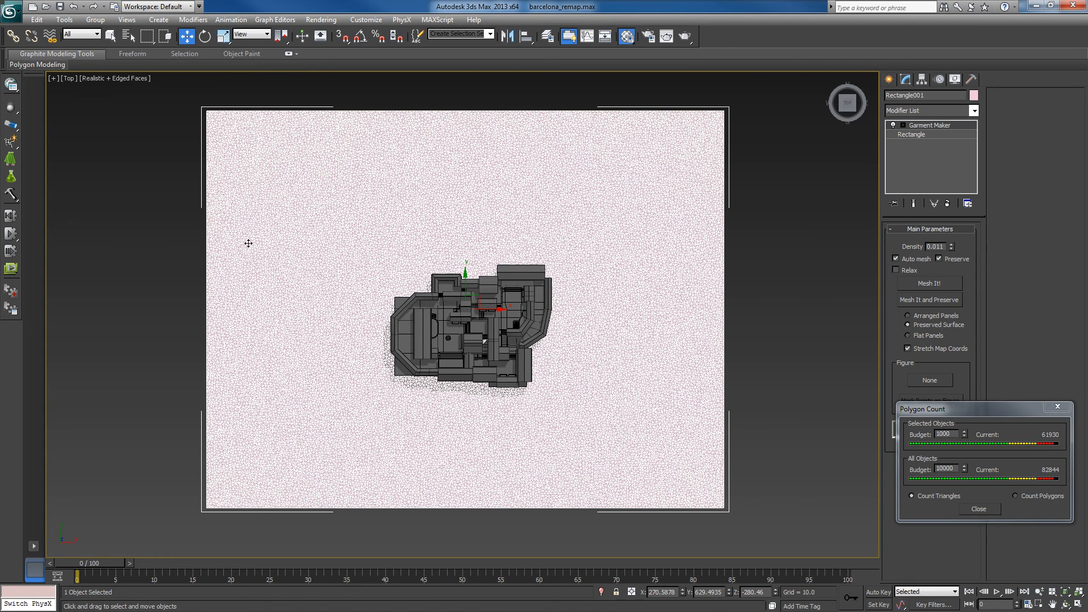
right_click(655, 239)
mouse_move(688, 342)
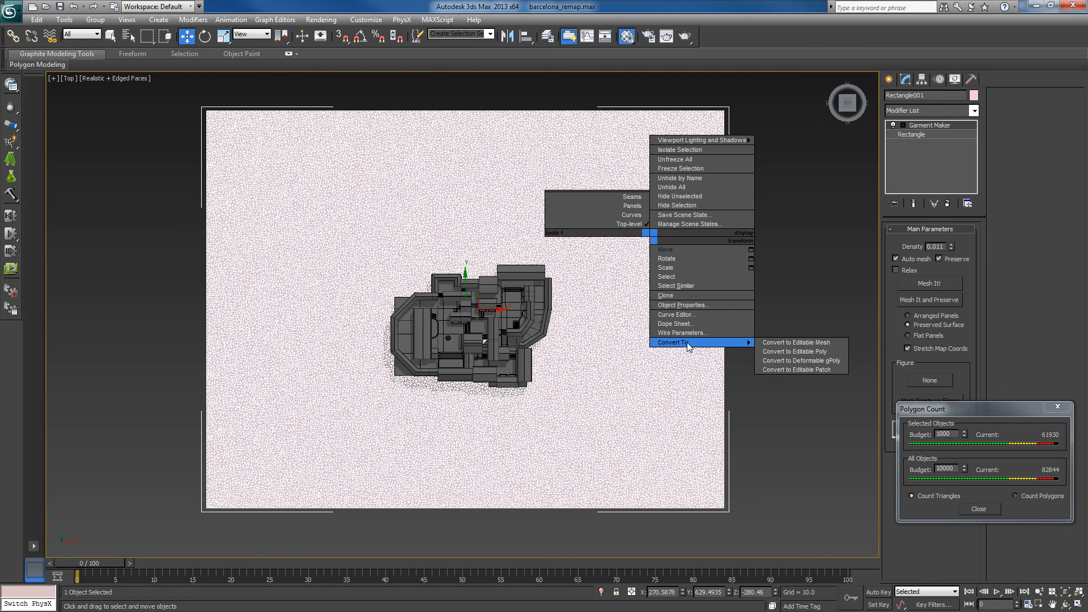
left_click(769, 350)
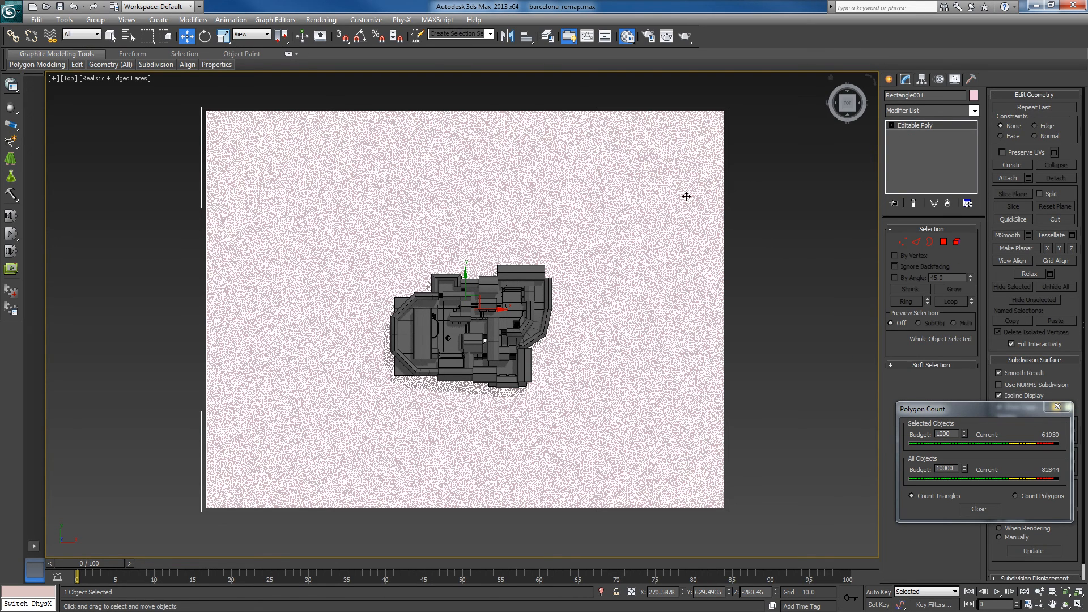
middle_click_drag(562, 195, 571, 216)
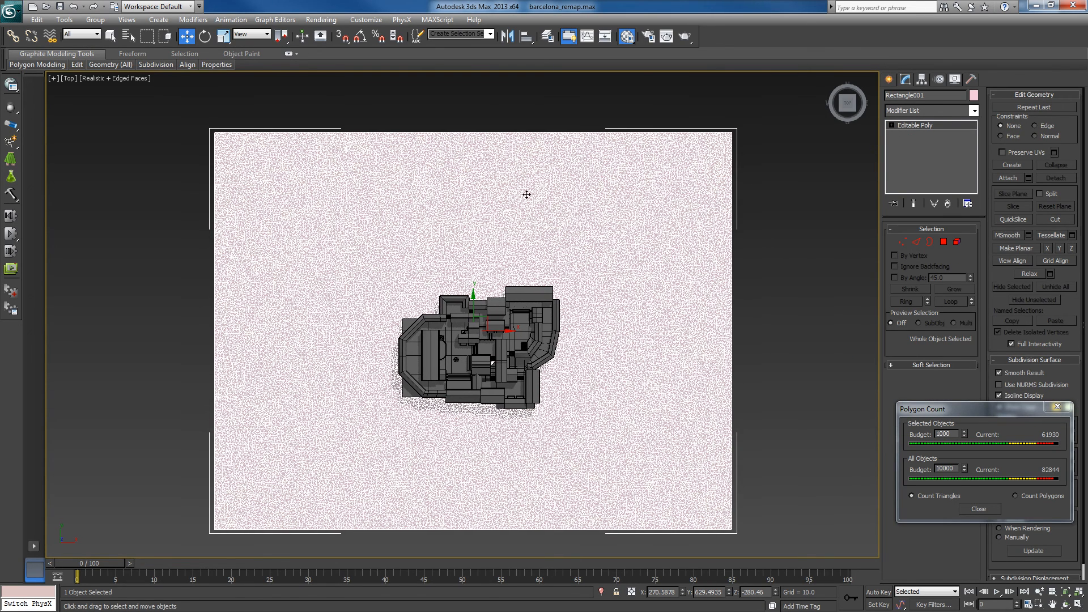
middle_click_drag(623, 363, 631, 337)
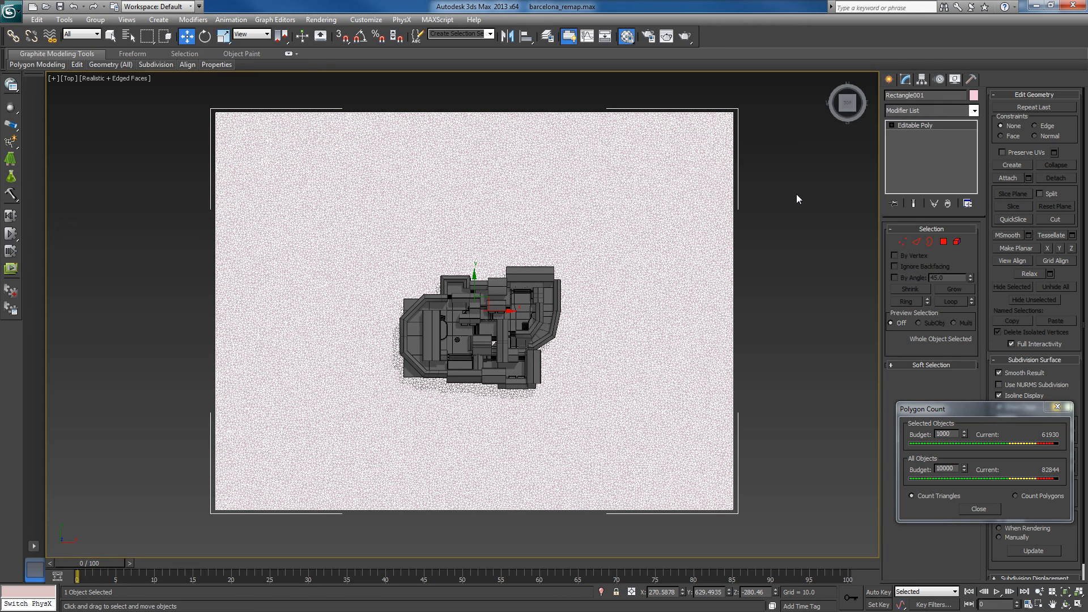
- Add an Edit Poly modifier on top of the Editable Poly ground mesh
middle_click_drag(809, 193, 807, 195)
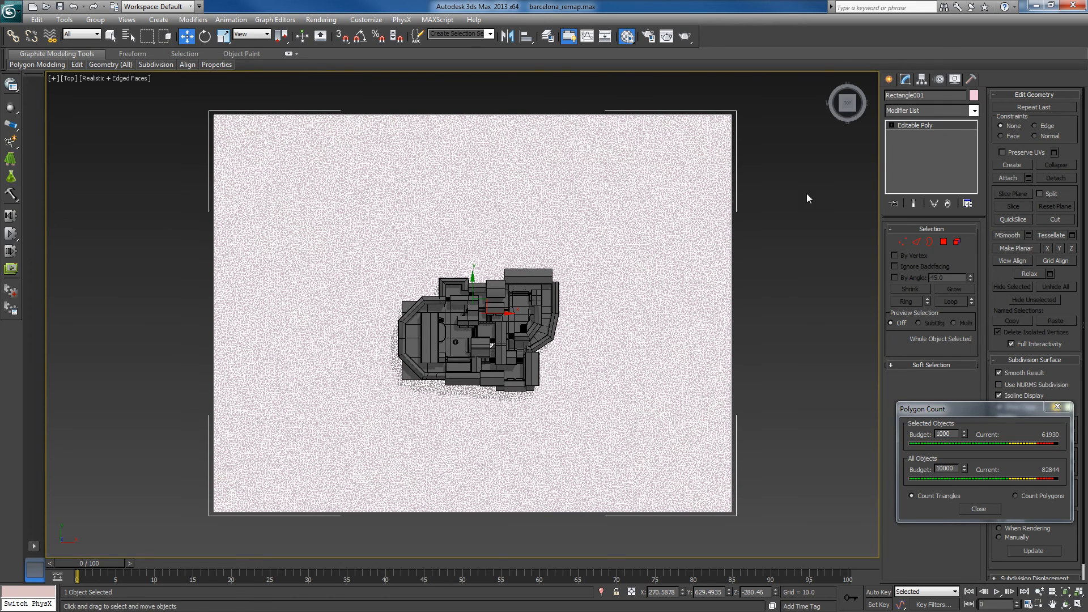
left_click(974, 110)
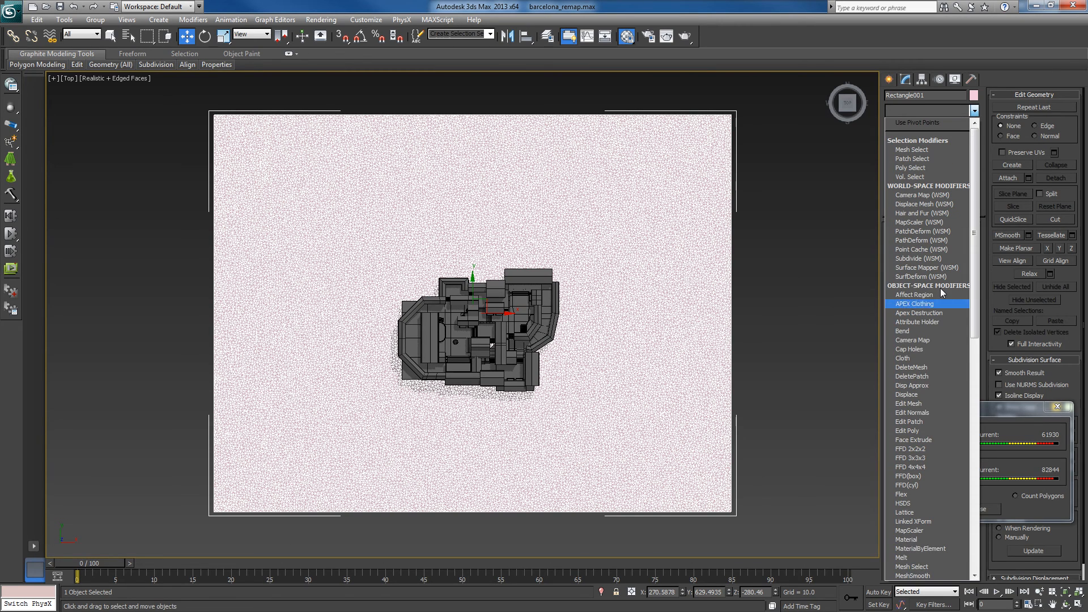
left_click(916, 430)
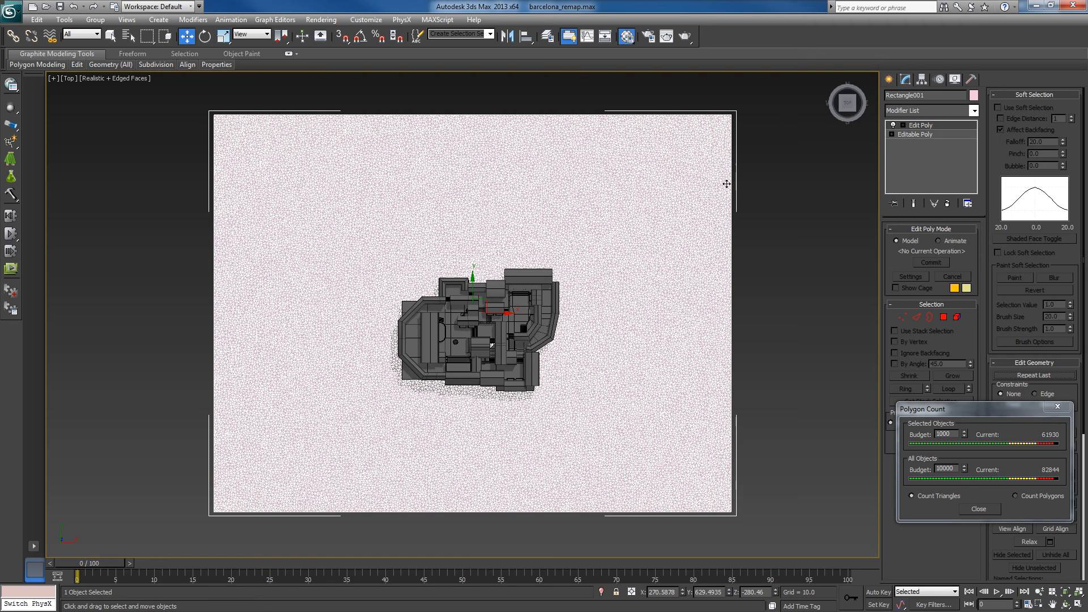
middle_click_drag(721, 207, 697, 217)
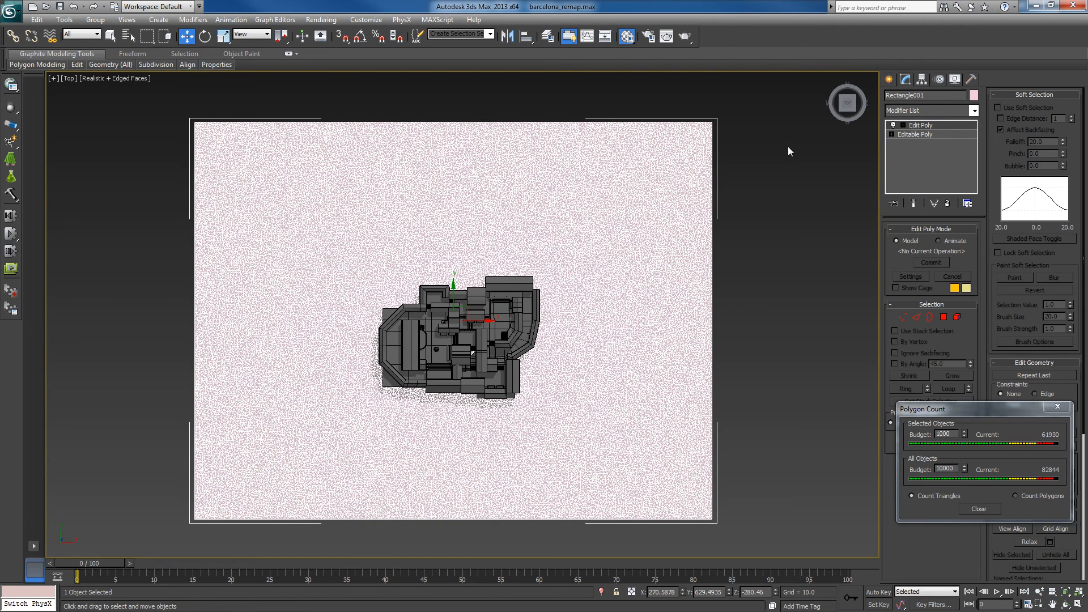
- Enter the vertex level of the Edit Poly modifier and rename the modifier mt1
left_click(923, 125)
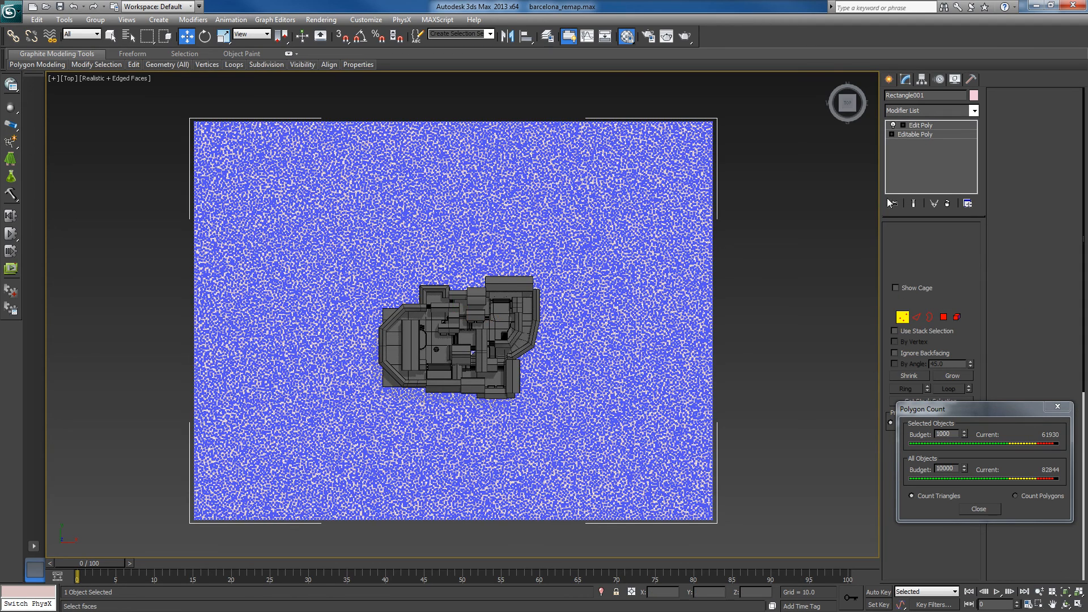
right_click(924, 126)
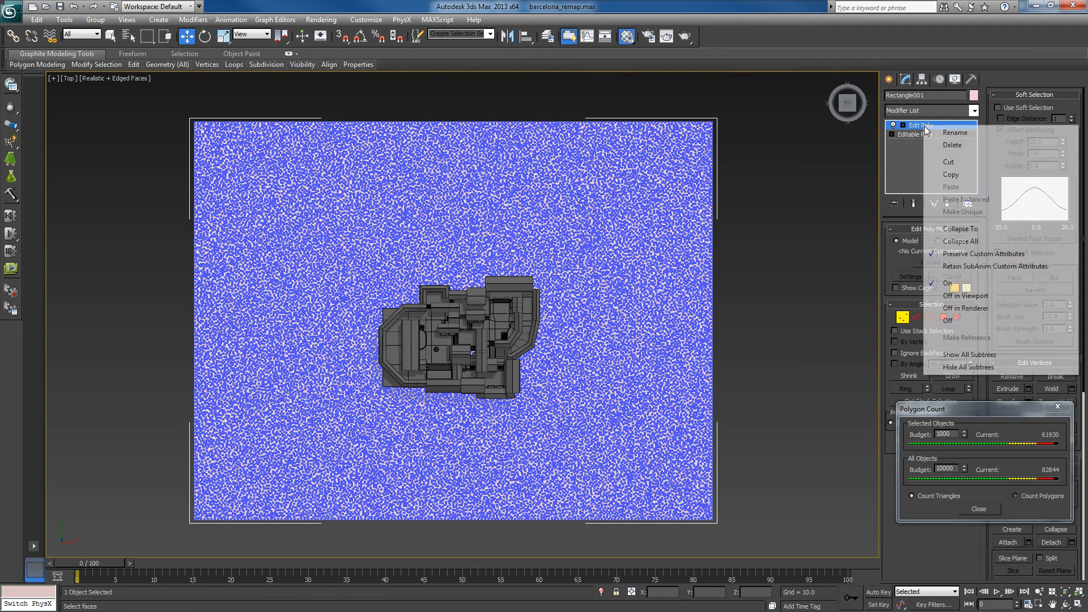
left_click(959, 132)
type("m")
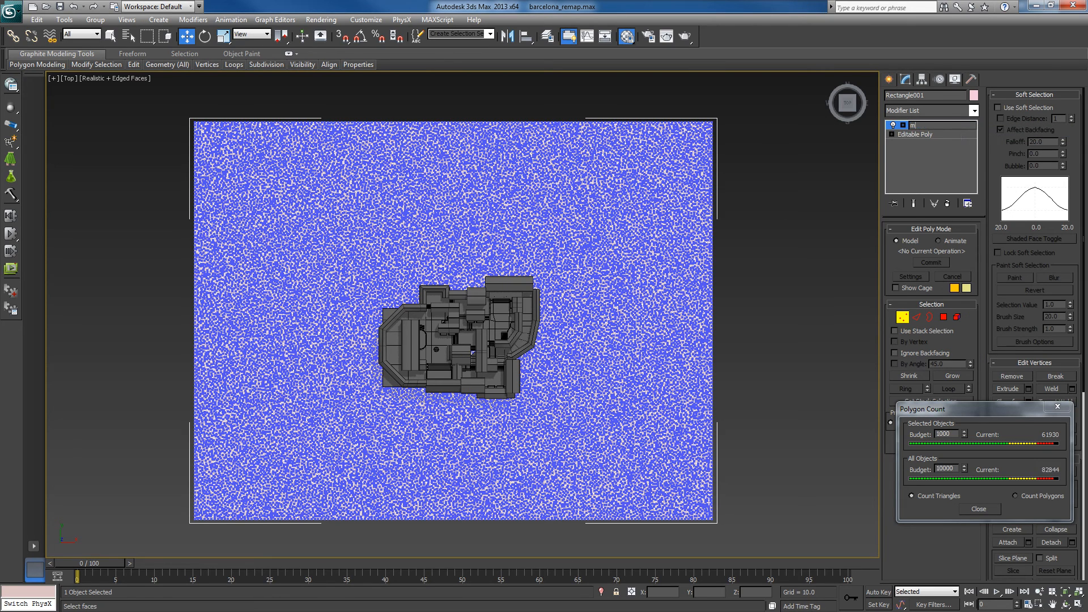
type("t1")
key("Return")
middle_click_drag(755, 242, 746, 253)
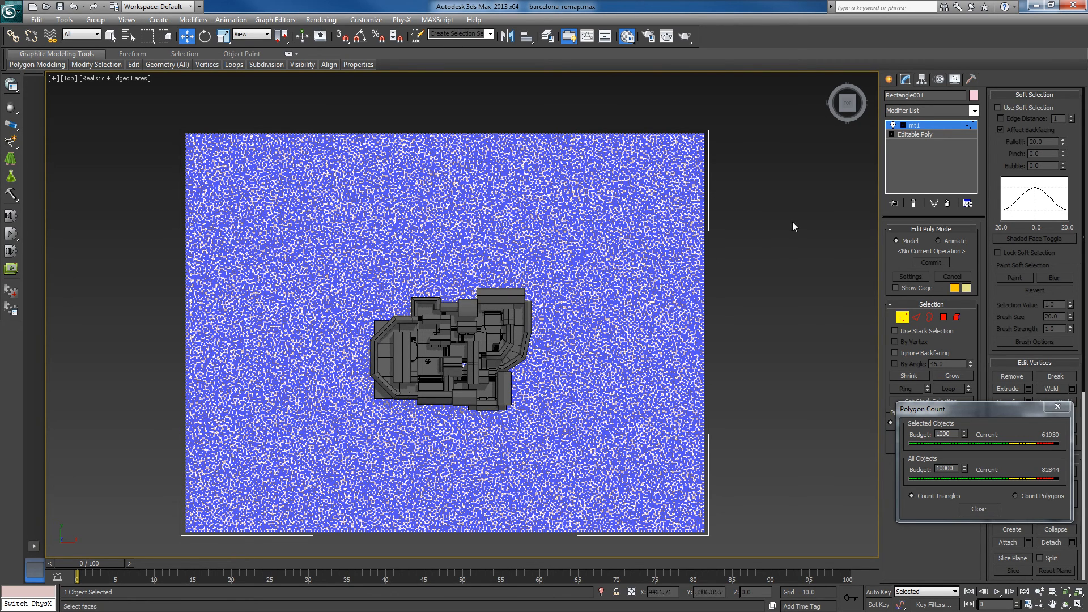
right_click(919, 132)
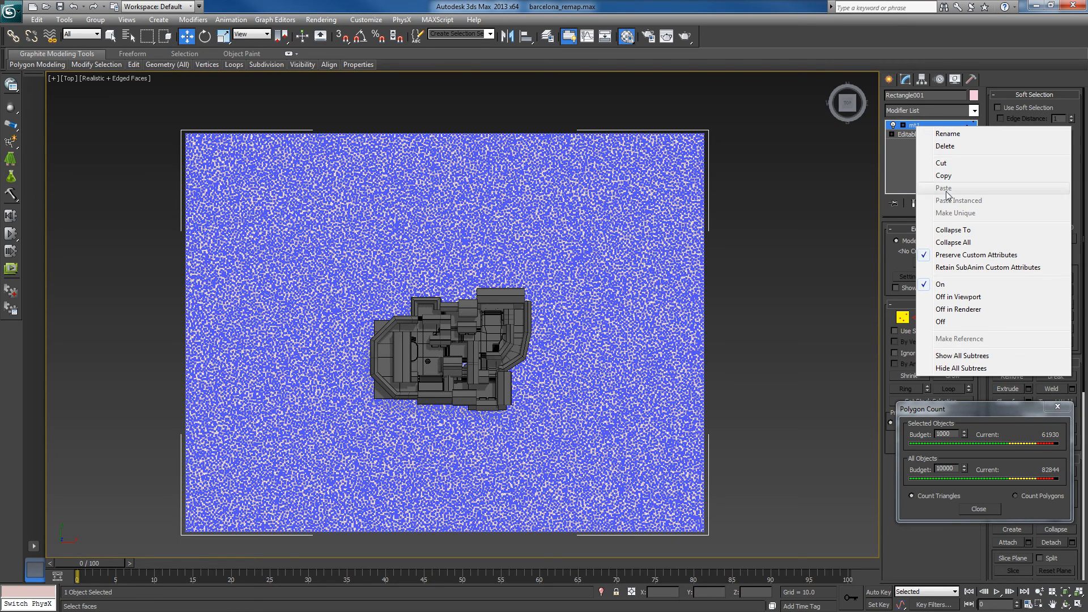
left_click(794, 203)
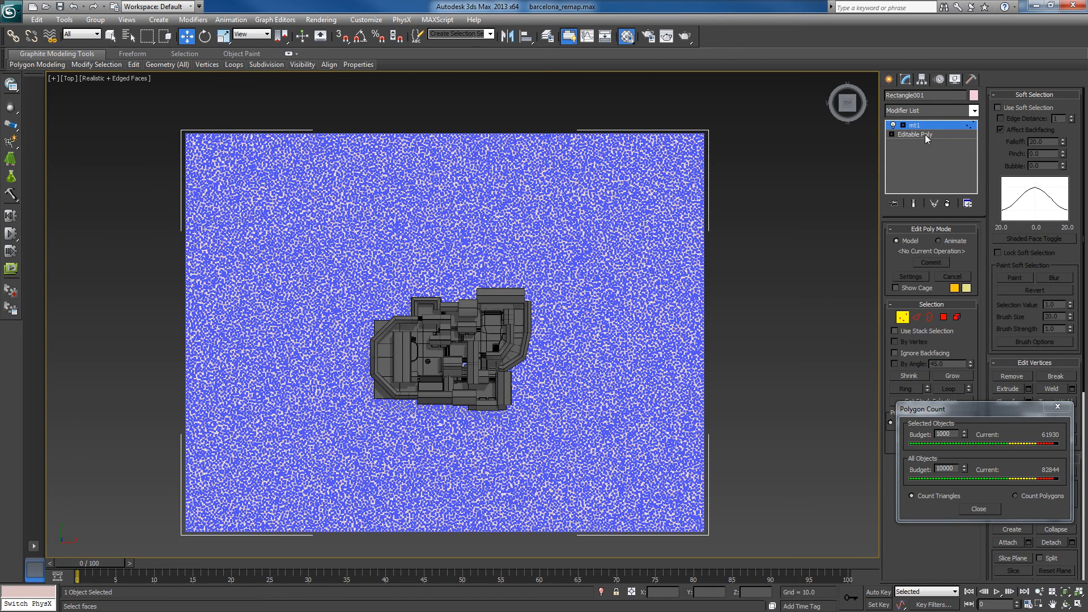
middle_click_drag(719, 222, 724, 218)
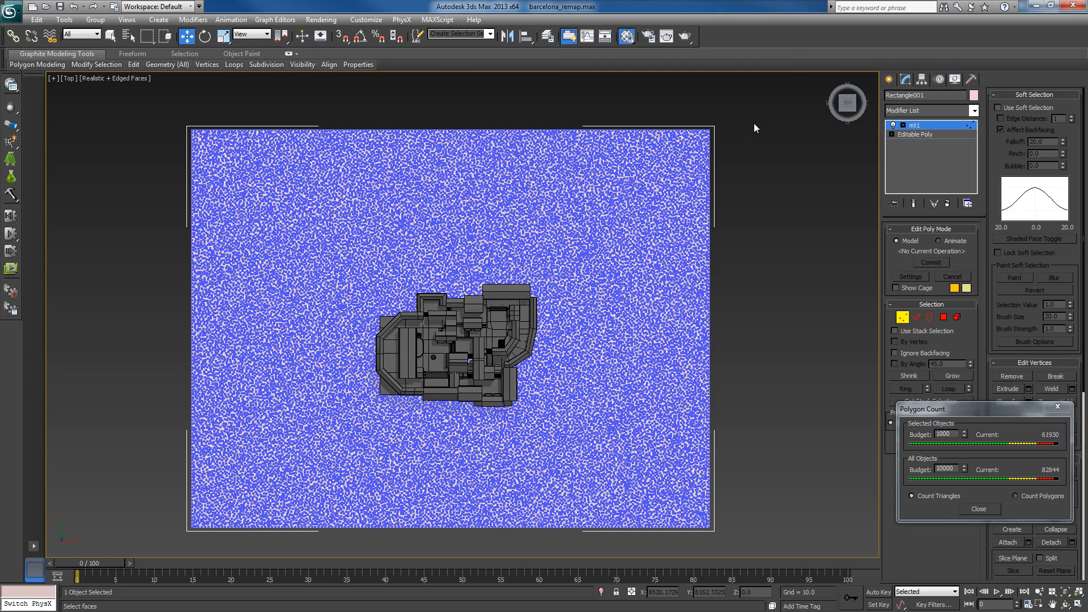
- Select a small block of vertices at the ground mesh's upper-right corner and move the Polygon Count window clear of the modifier settings
left_click_drag(752, 111, 687, 151)
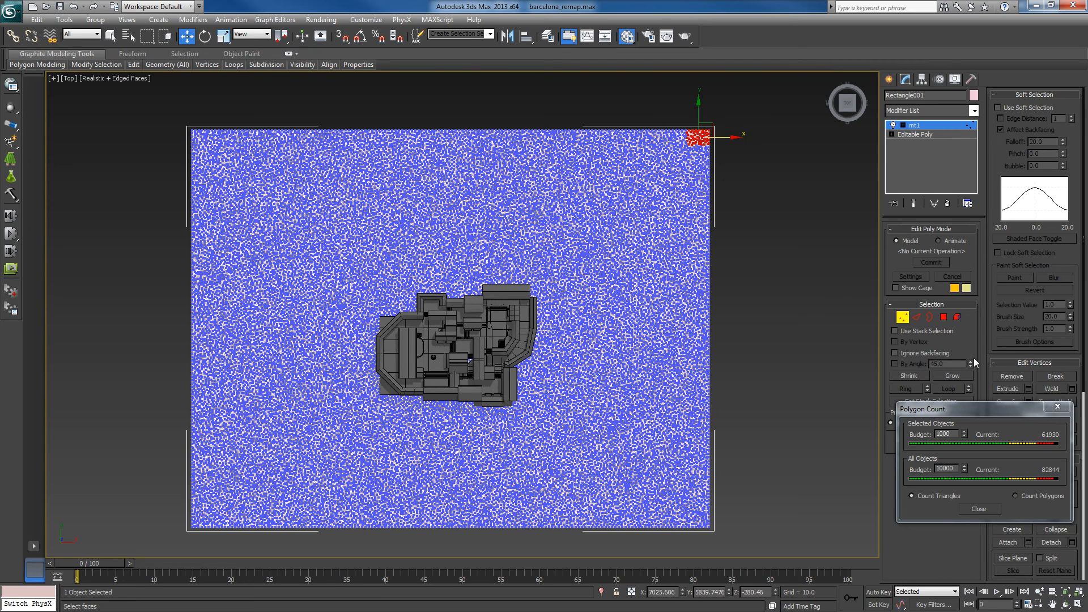
left_click_drag(985, 414, 888, 474)
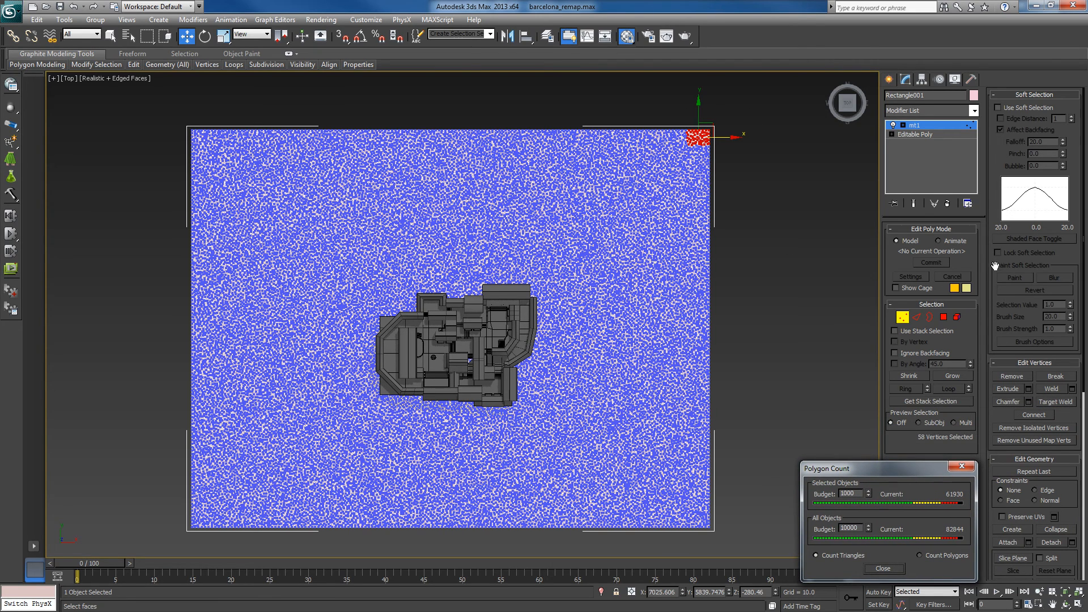
left_click_drag(993, 209, 1021, 3)
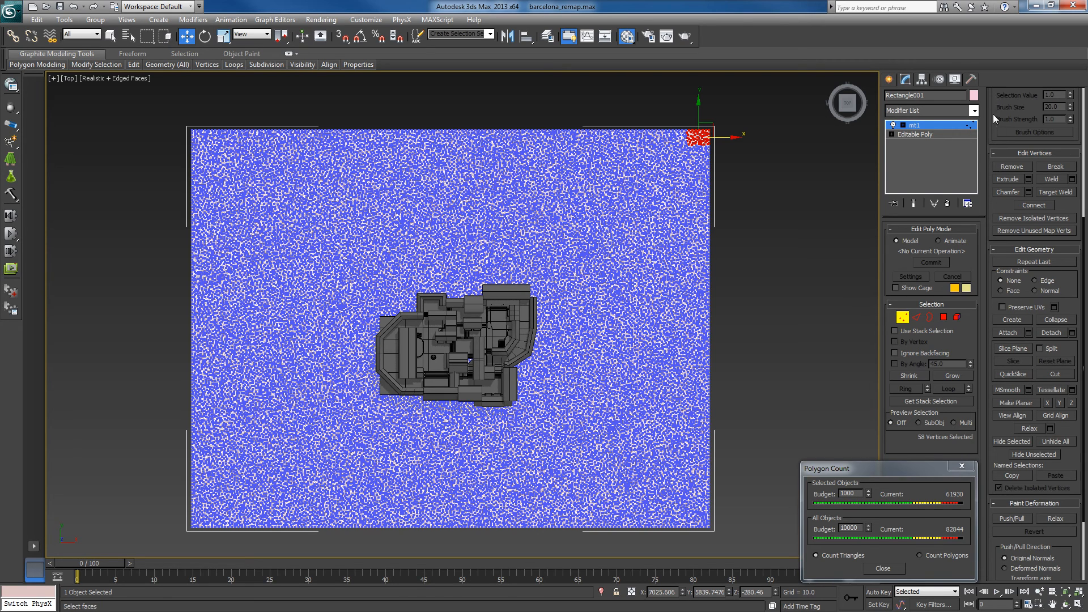
scroll(1020, 181, "up", 5)
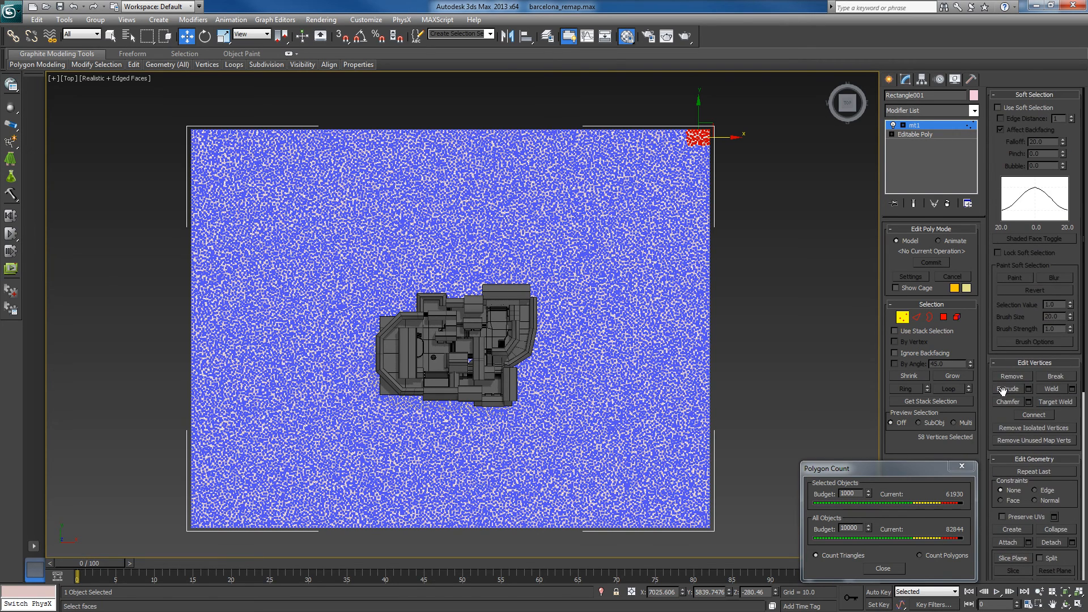
- Enable soft selection for the corner vertices with a falloff of 5000
left_click(998, 108)
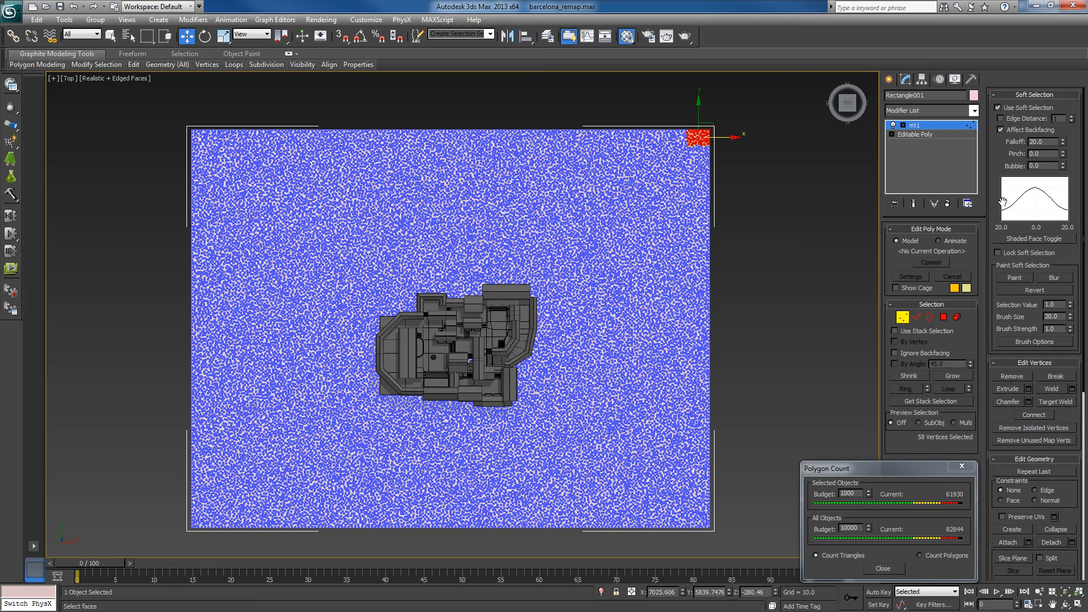
left_click_drag(1042, 145, 1021, 146)
type("5000")
key("Return")
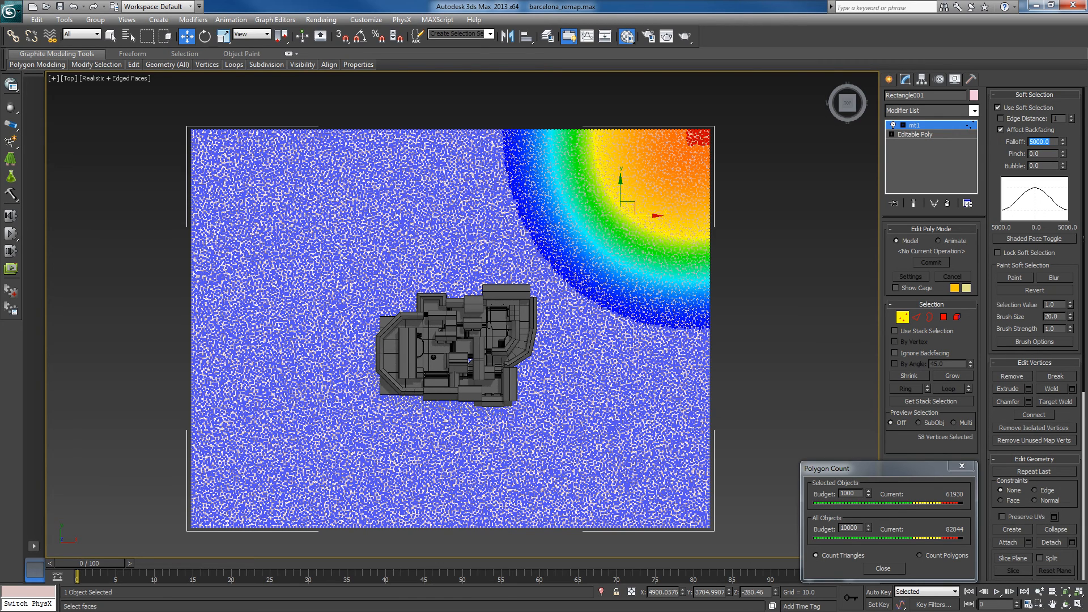
- Widen the soft selection around the corner, trying a falloff of 6000 before settling on 6500
left_click(1063, 344)
type("600")
key("Return")
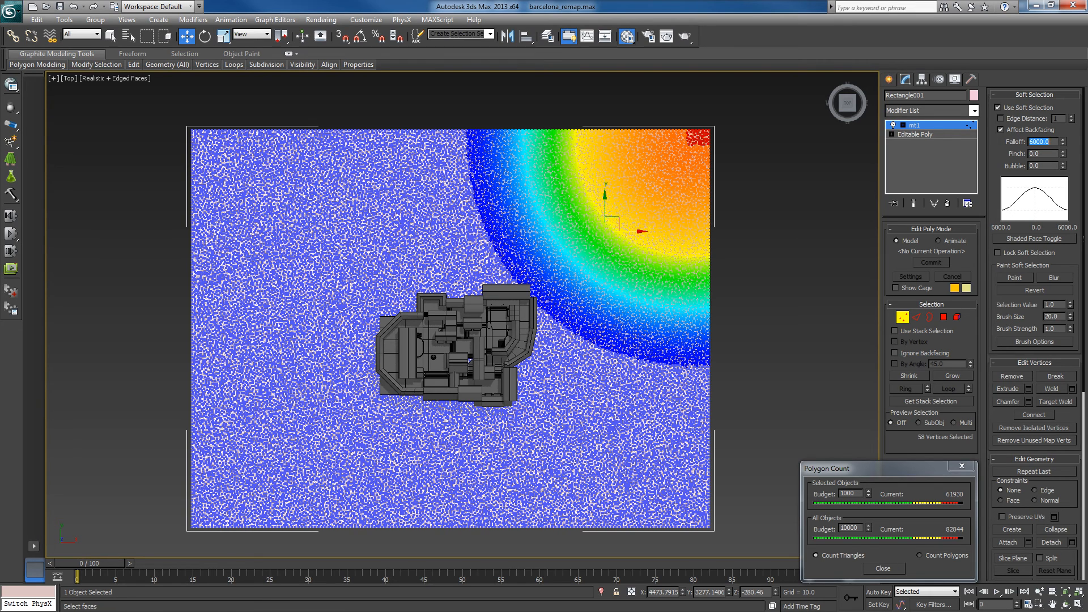
type("65")
key("Return")
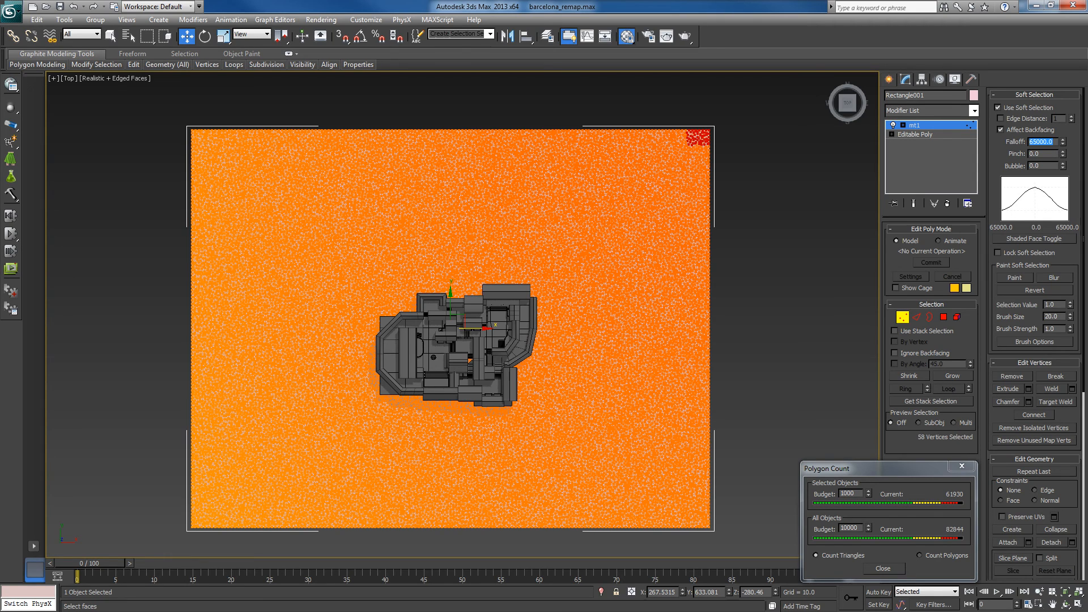
type("650")
key("Return")
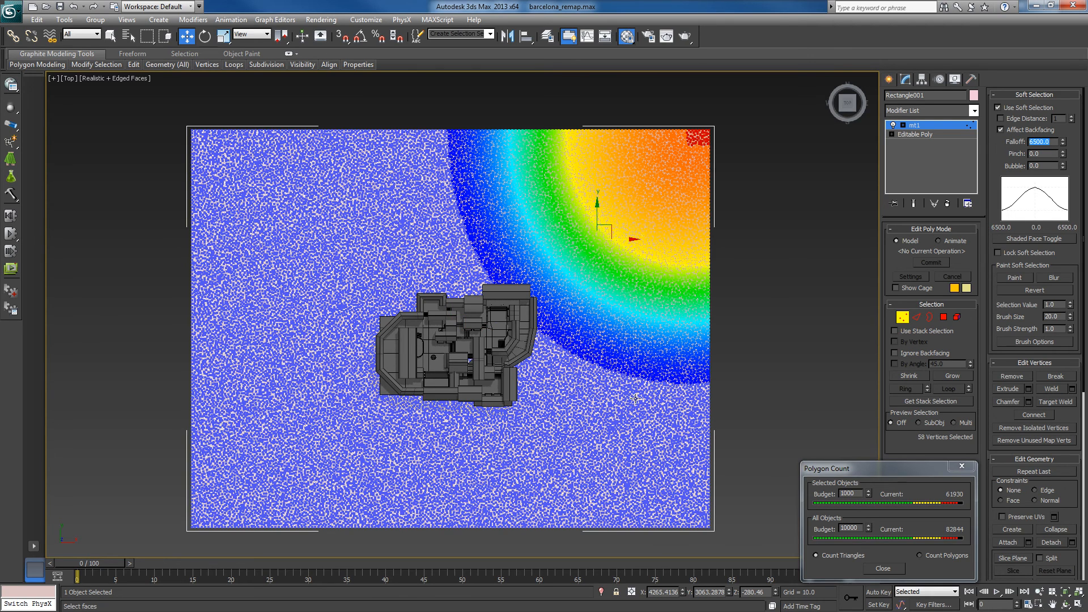
- Raise the soft-selected corner vertices to about Z 1398 to form a smooth mountain beside the map, and inspect its shape
middle_click_drag(602, 353, 598, 326, "alt")
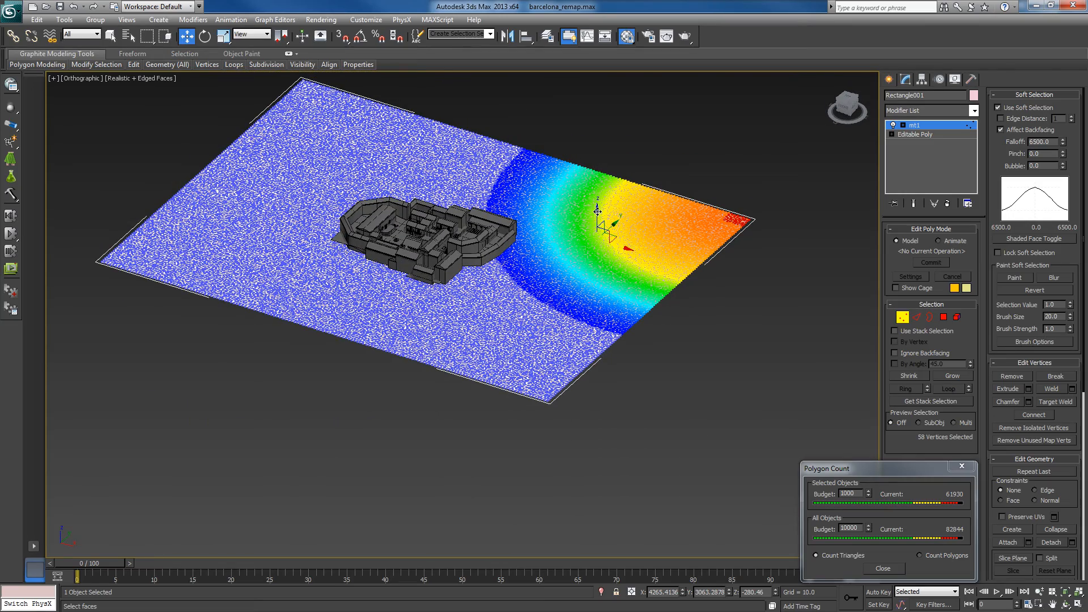
left_click_drag(598, 189, 616, 101)
middle_click_drag(545, 320, 526, 409, "alt")
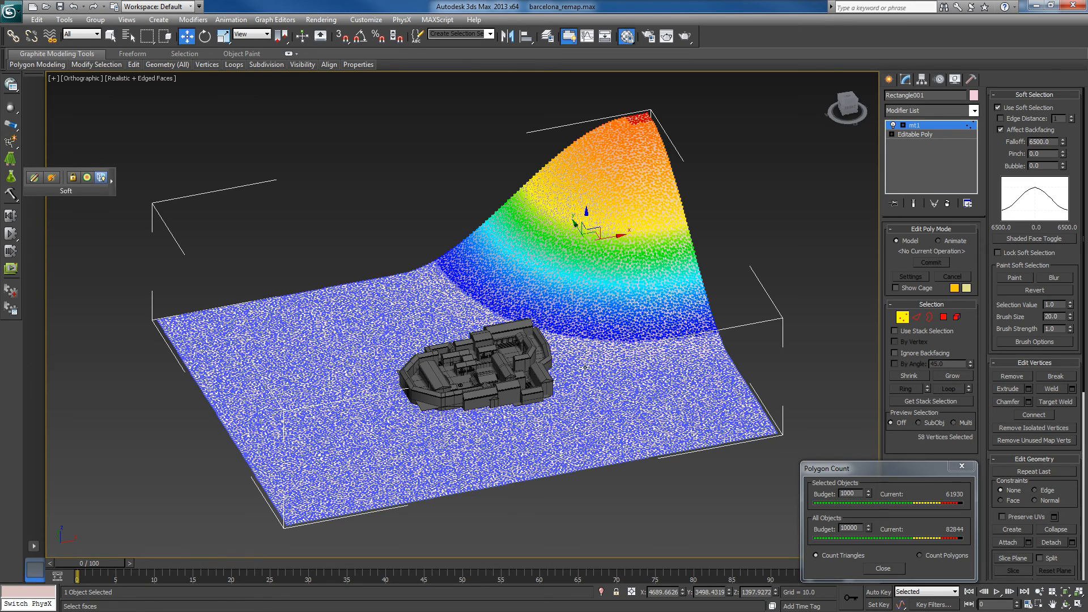
middle_click_drag(646, 464, 618, 424, "alt")
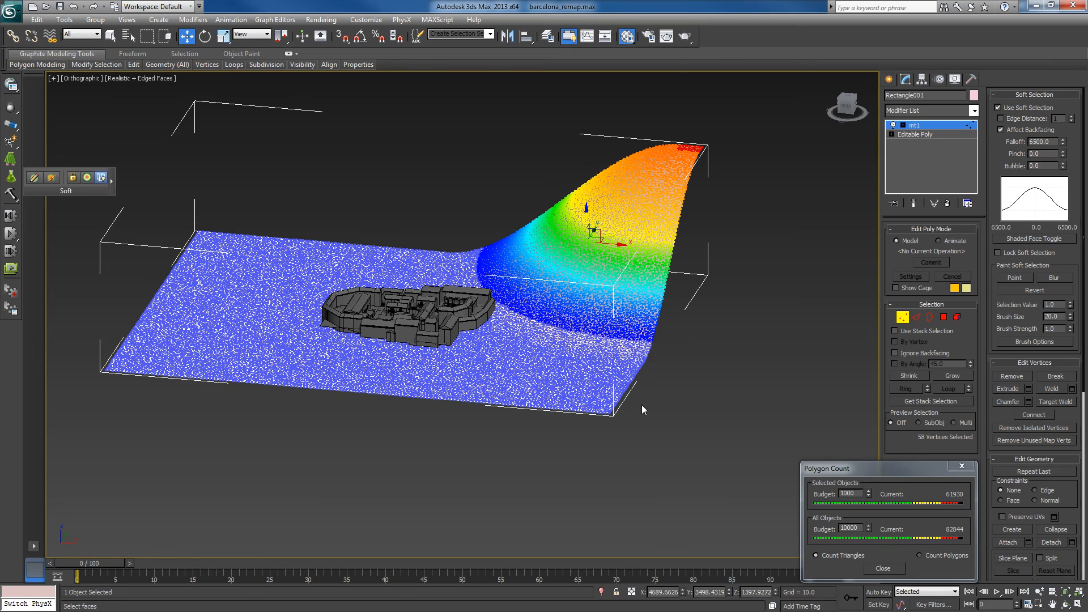
middle_click_drag(625, 388, 616, 413)
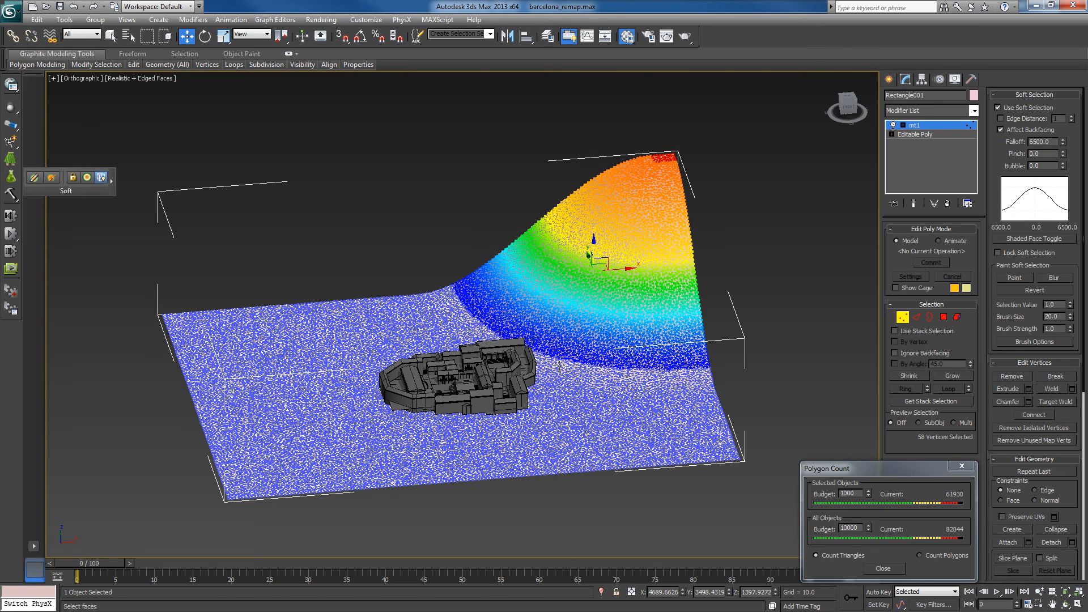
middle_click_drag(628, 391, 626, 394, "alt")
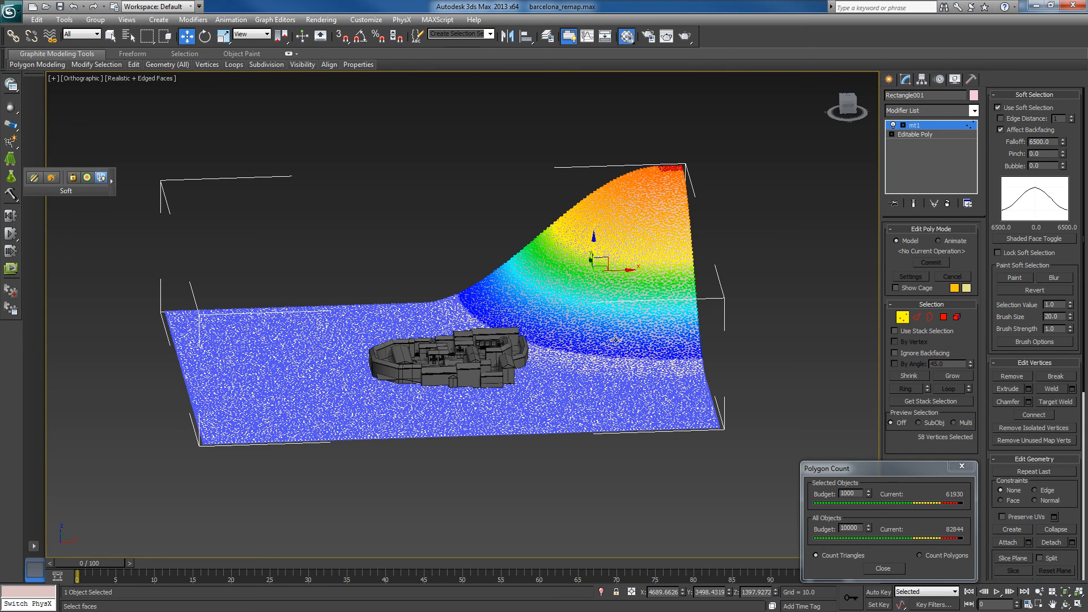
middle_click_drag(566, 349, 571, 388)
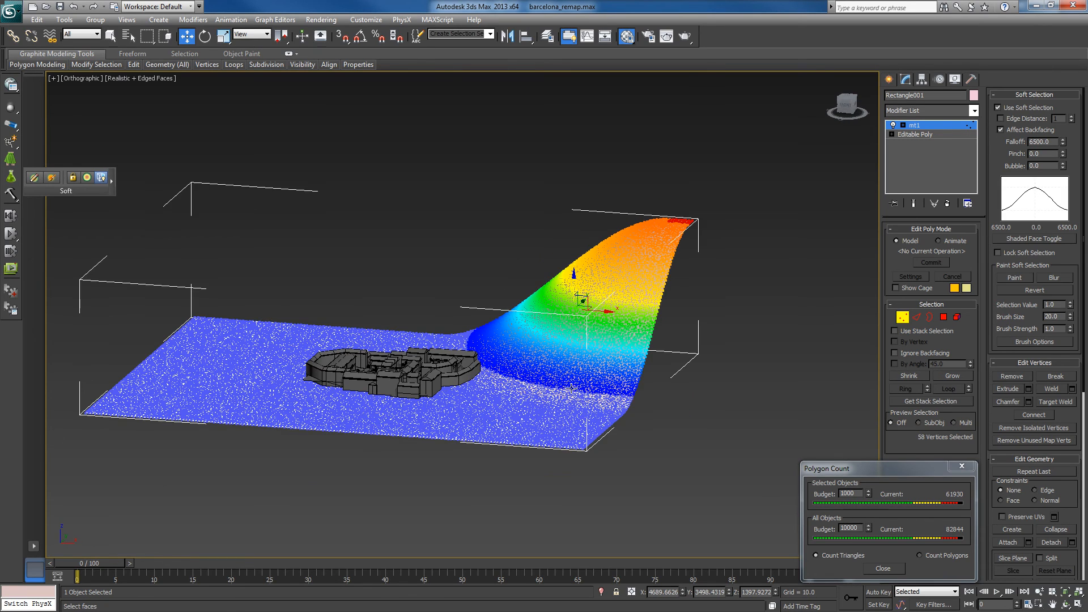
- In the front view, select a horizontal band of vertices partway up the mountain slope
key("f")
key("z")
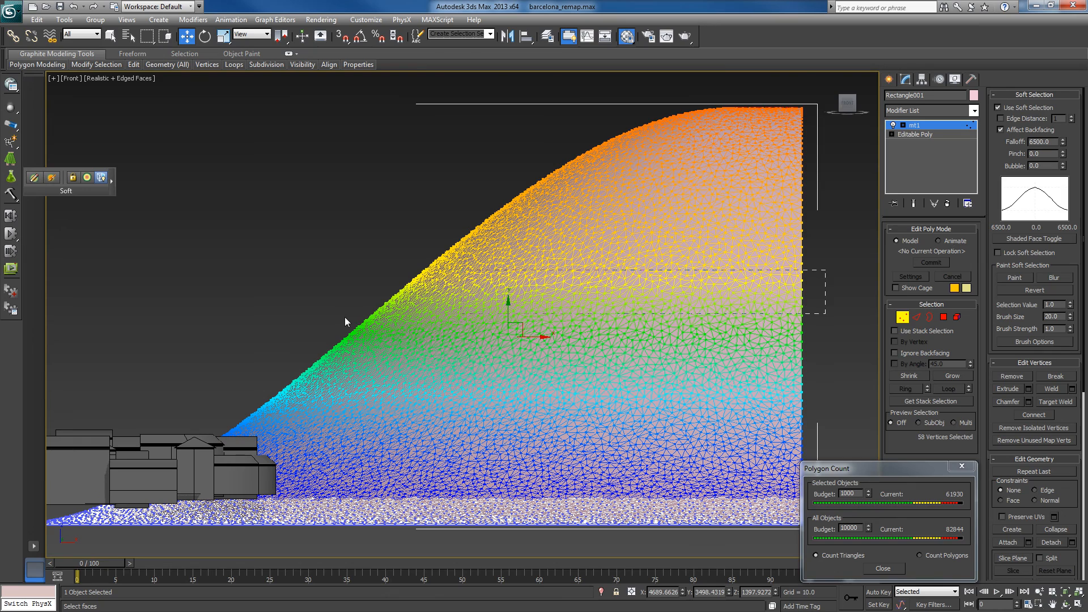
mouse_move(345, 318)
left_mouse_down()
mouse_move(319, 319)
mouse_move(328, 317)
left_mouse_up()
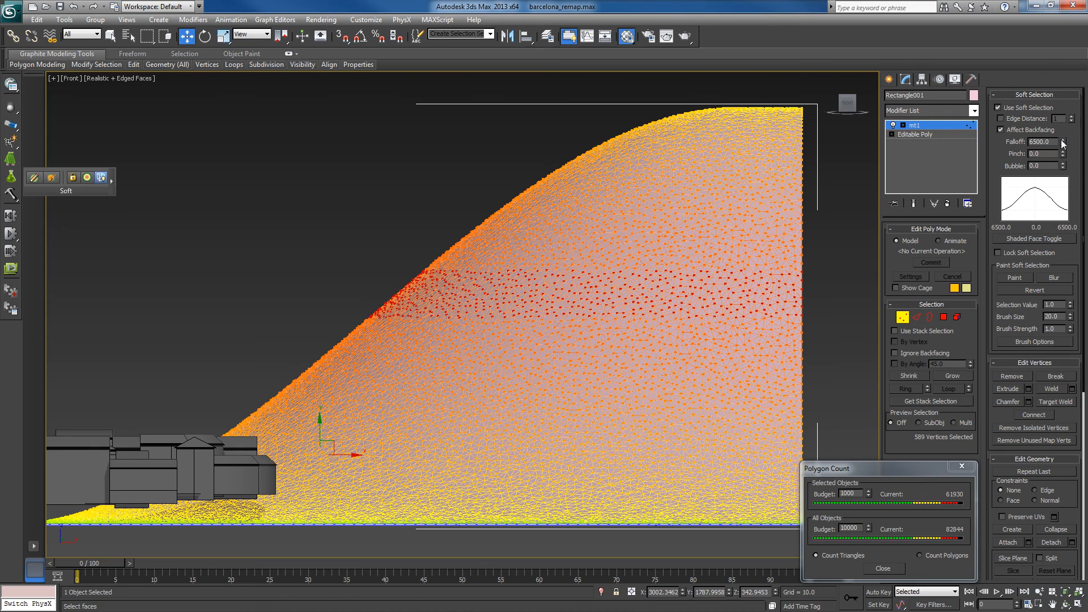
- Narrow the soft selection around the slope's vertex band to a falloff of 500
left_click(1027, 142)
type("5")
key("Return")
left_click(970, 112)
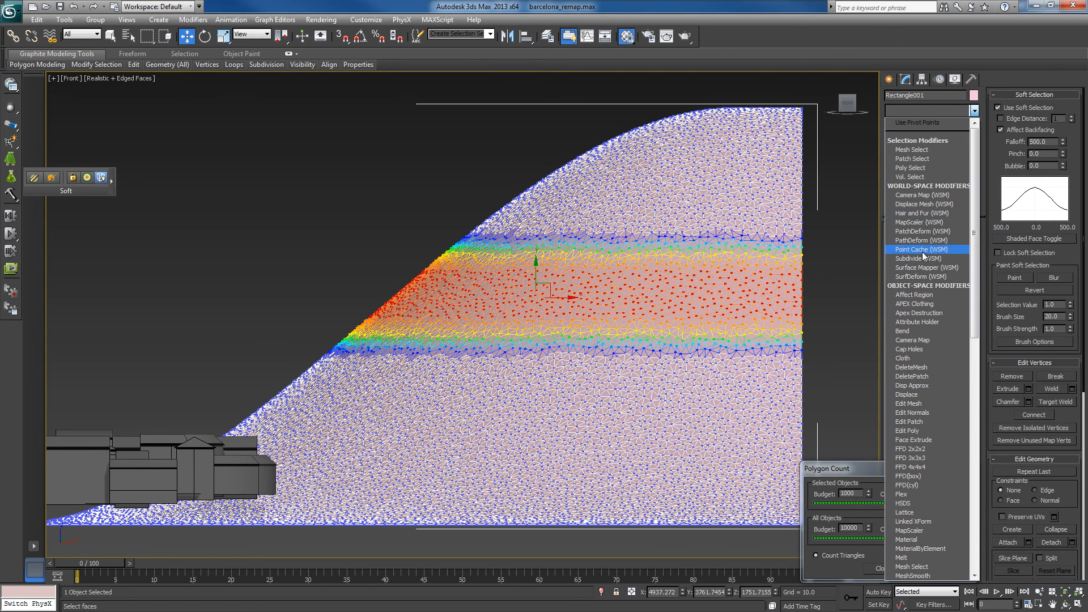
left_click(867, 38)
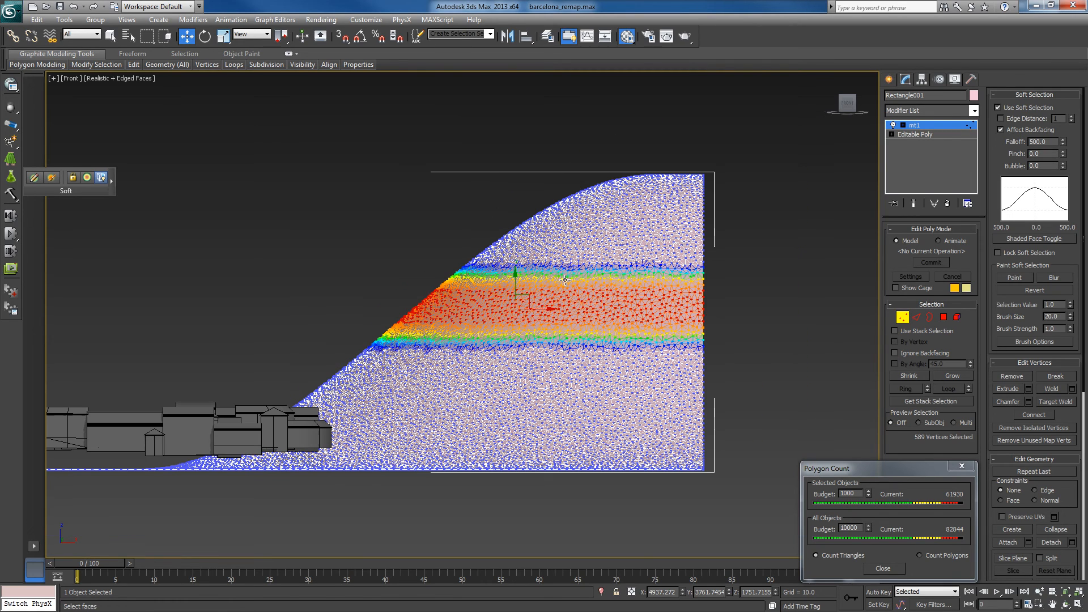
- Flatten the soft-selected vertex band into a horizontal ledge around the mountain by making it planar in Z, and inspect the shape
scroll(567, 295, "down", 3)
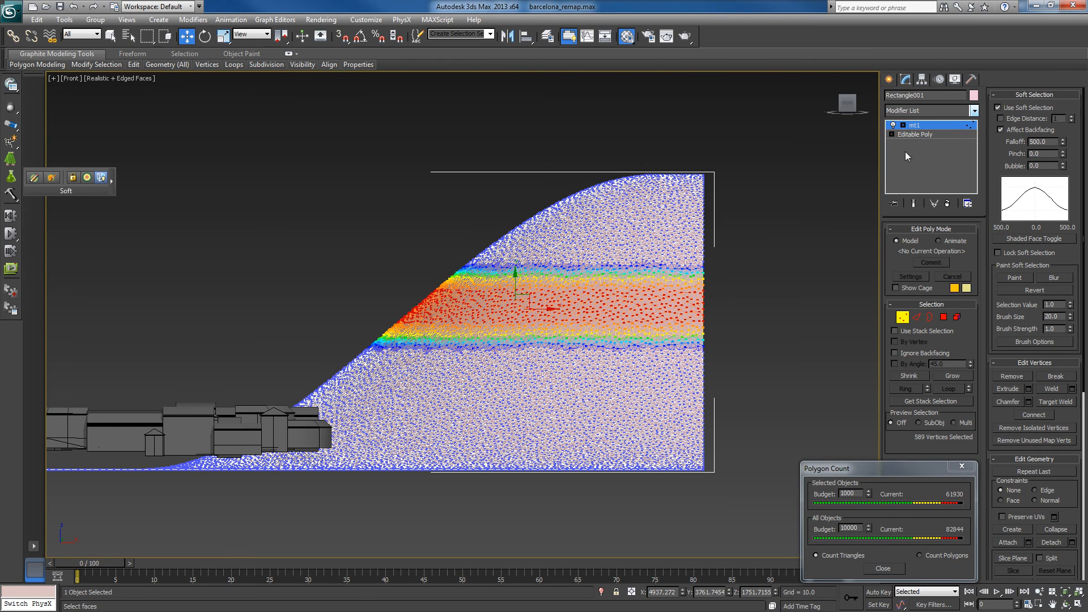
middle_click_drag(701, 341, 704, 364)
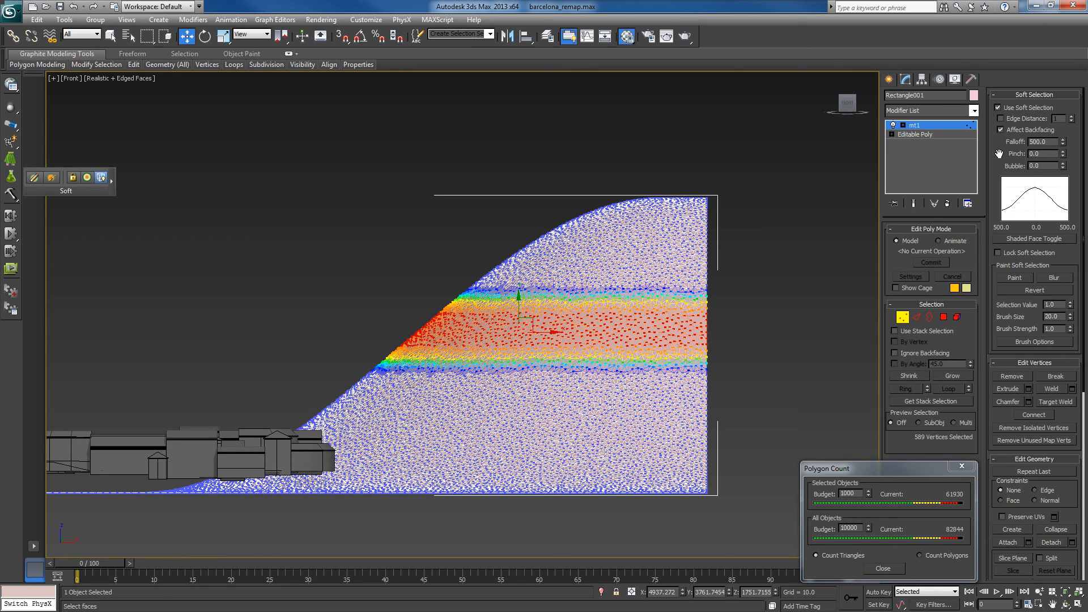
middle_click_drag(726, 258, 727, 248)
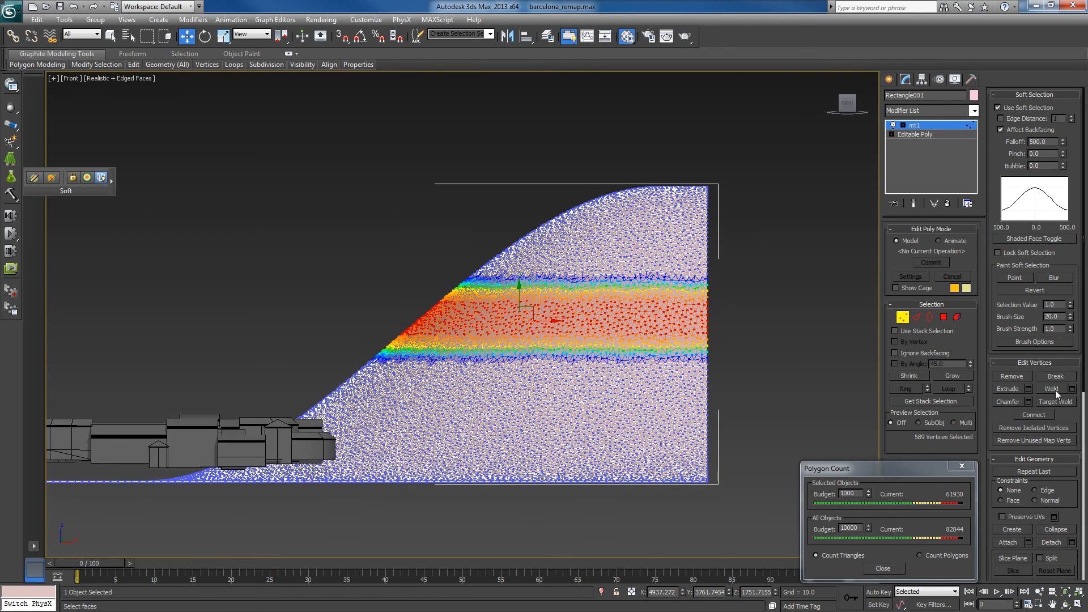
scroll(1073, 493, "down", 5)
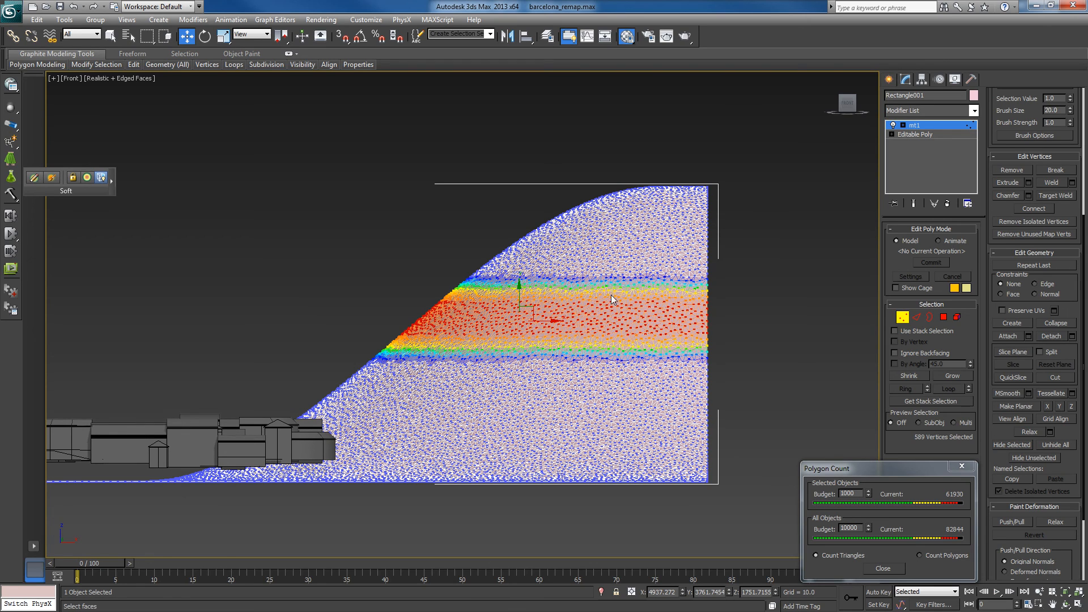
scroll(1073, 397, "down", 1)
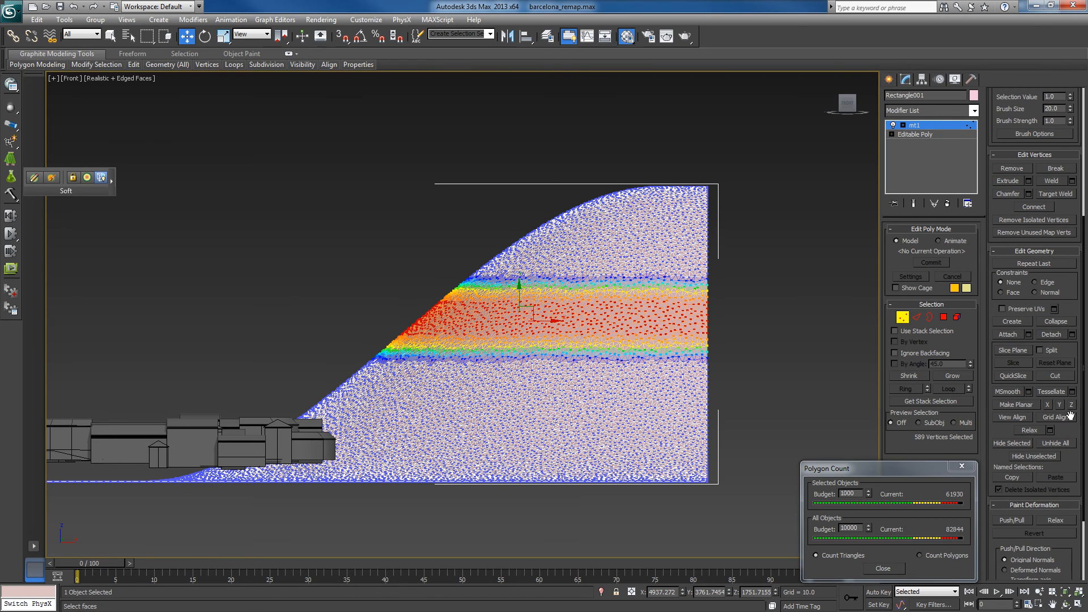
left_click(1071, 389)
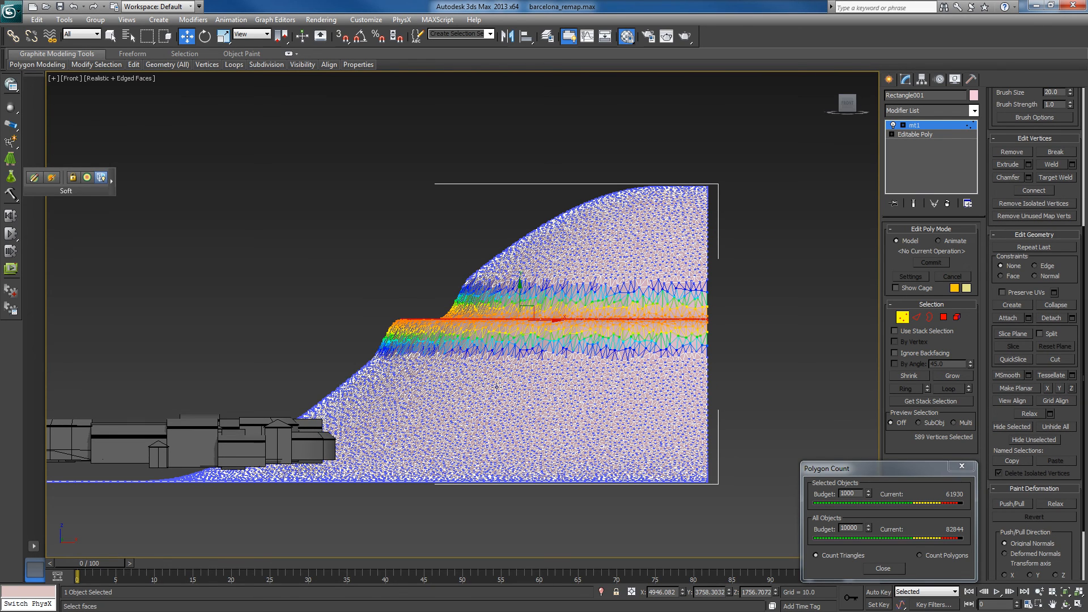
middle_click_drag(479, 384, 503, 393, "alt")
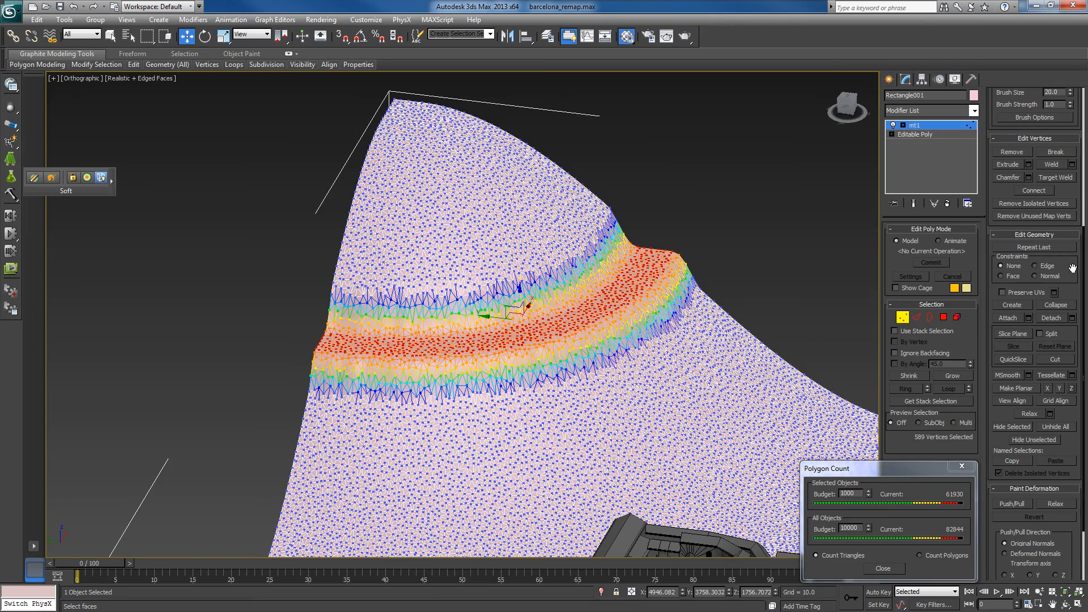
left_click_drag(1065, 272, 1064, 31)
middle_click_drag(610, 450, 601, 436, "alt")
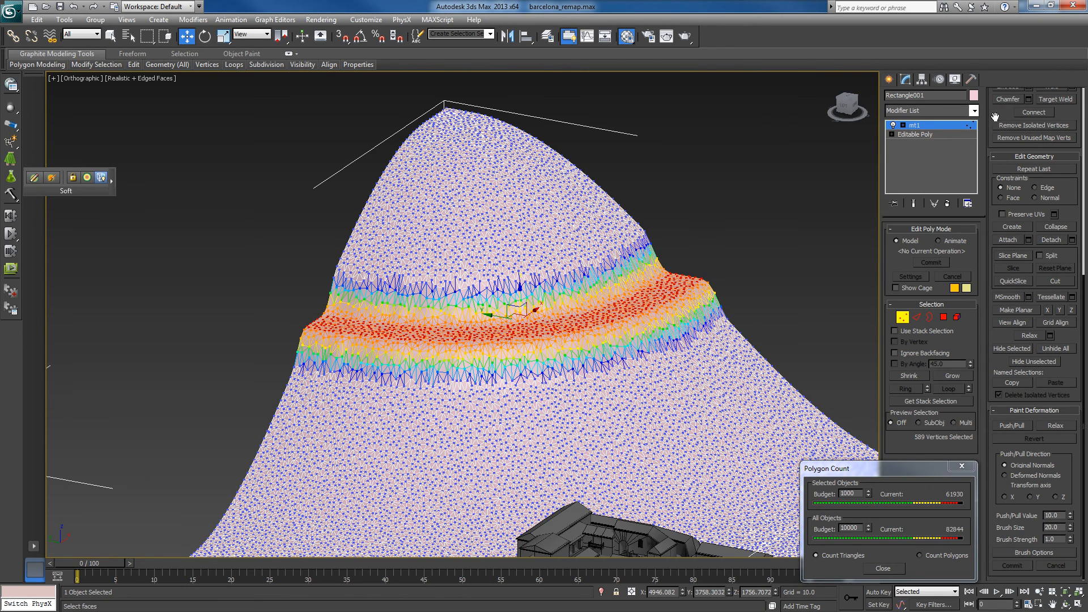
- Turn off soft selection and invert the vertex selection so that everything except the ledge is selected
left_click_drag(994, 119, 987, 485)
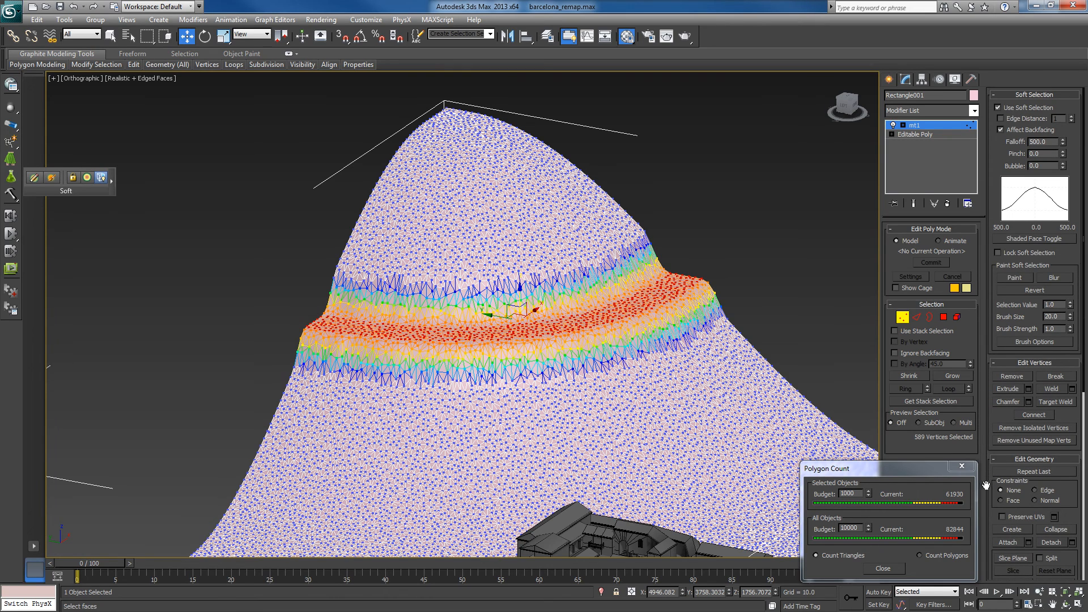
left_click(1000, 107)
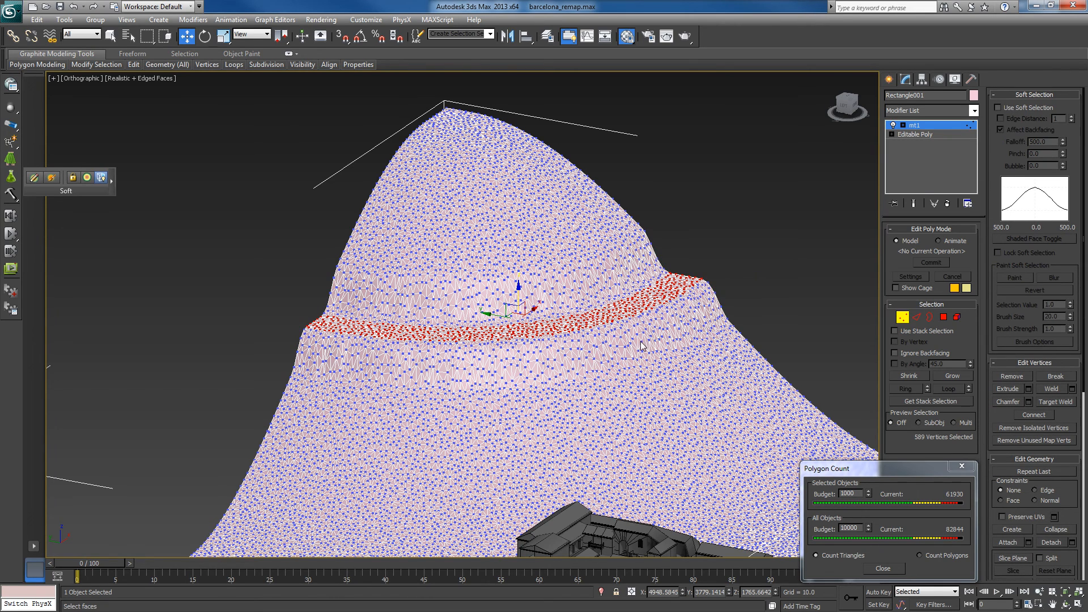
middle_click_drag(622, 388, 625, 398, "alt")
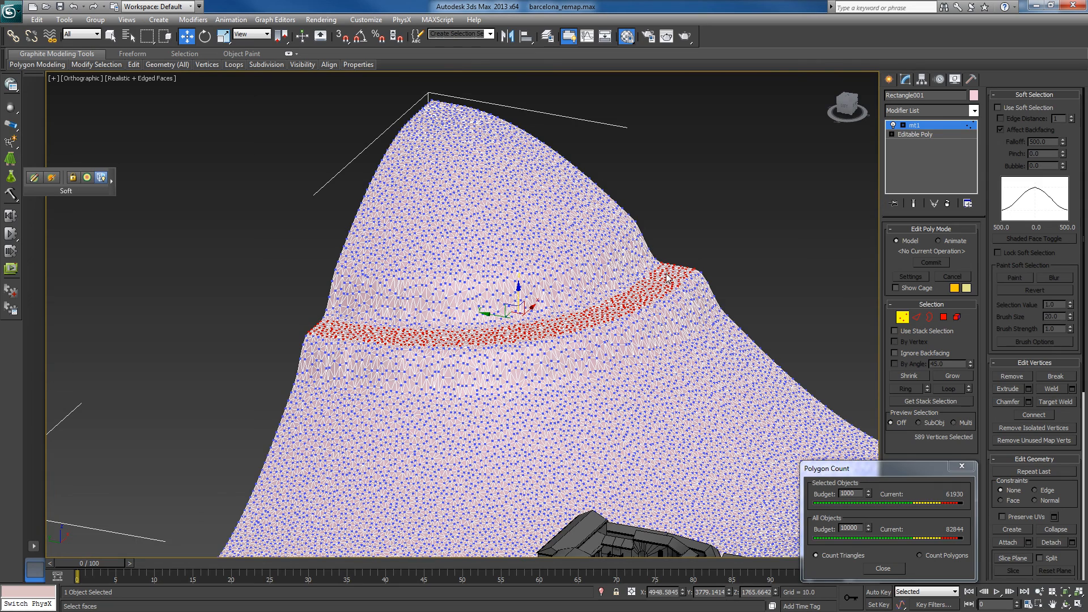
left_click(446, 36)
middle_click_drag(660, 327, 663, 324, "alt")
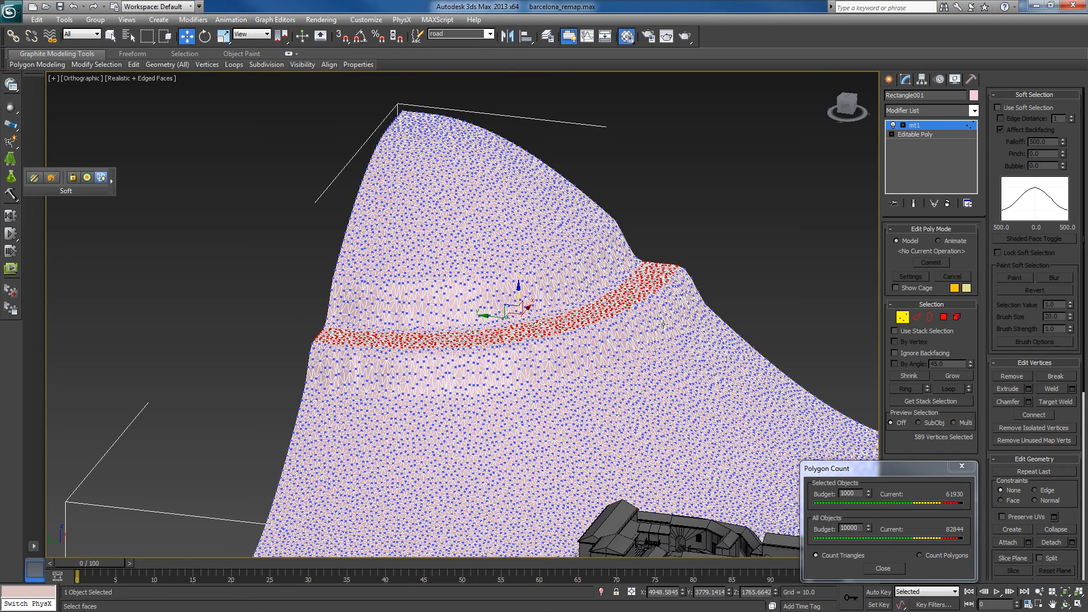
key("ctrl+i")
middle_click_drag(649, 372, 635, 302)
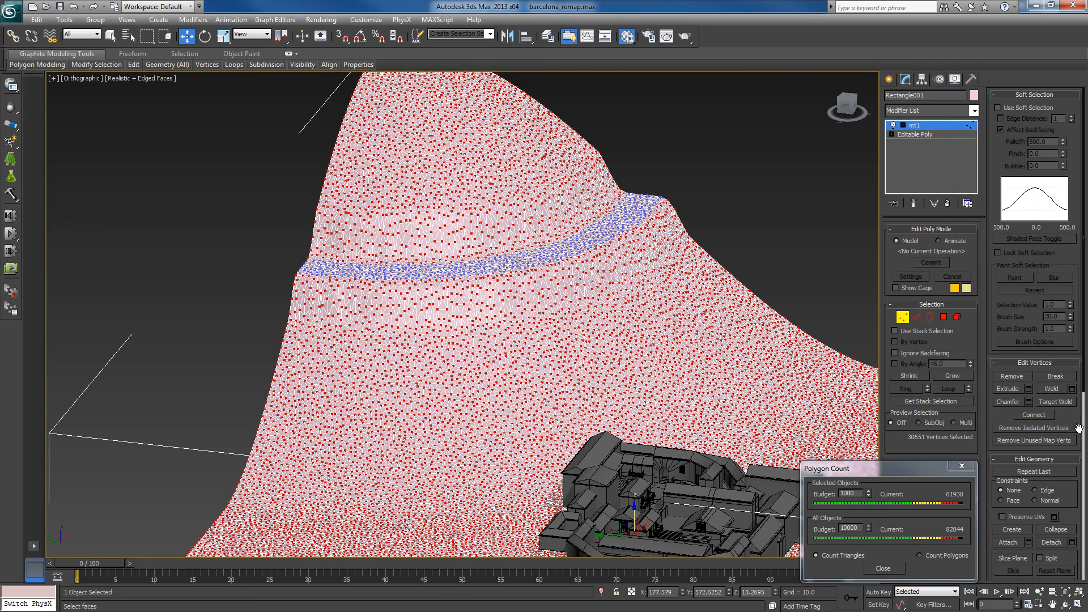
- Paint with the Relax deformation brush over the mountain slopes above and below the ledge to even out the stretched mesh
left_click_drag(1073, 416, 1072, 27)
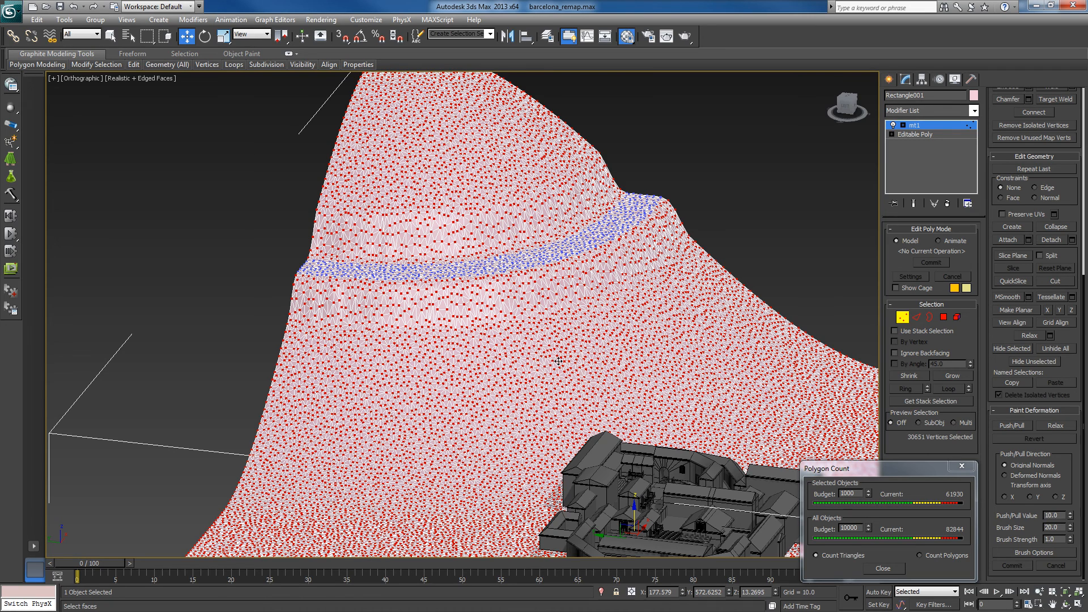
left_click(1053, 426)
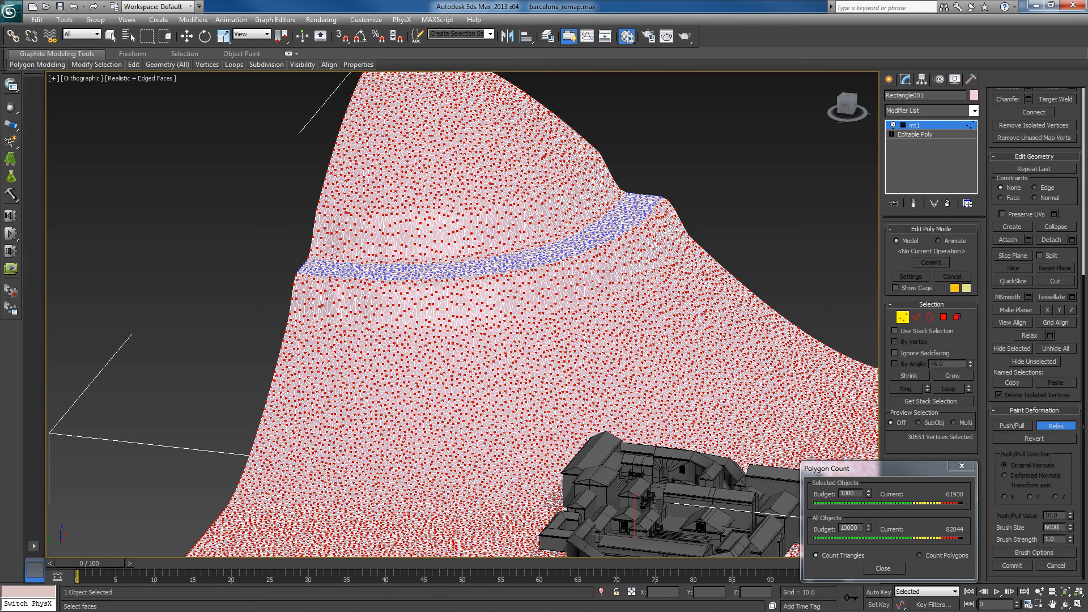
key("Return")
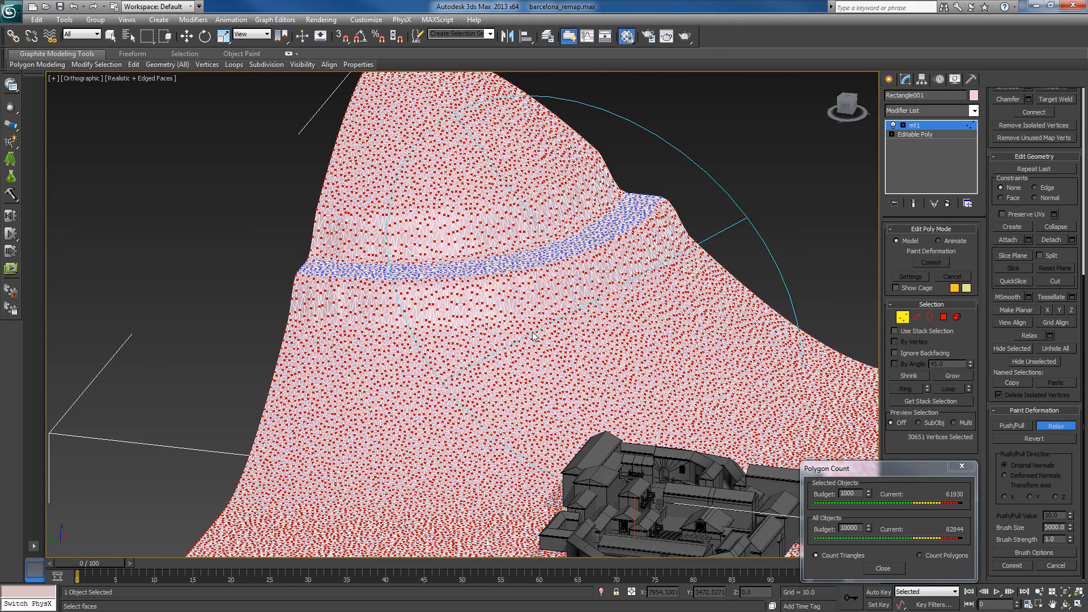
mouse_move(533, 336)
left_mouse_down()
mouse_move(453, 318)
mouse_move(349, 244)
mouse_move(416, 190)
mouse_move(493, 162)
mouse_move(510, 238)
mouse_move(629, 314)
mouse_move(564, 381)
mouse_move(402, 397)
mouse_move(445, 384)
mouse_move(428, 371)
mouse_move(571, 342)
left_mouse_up()
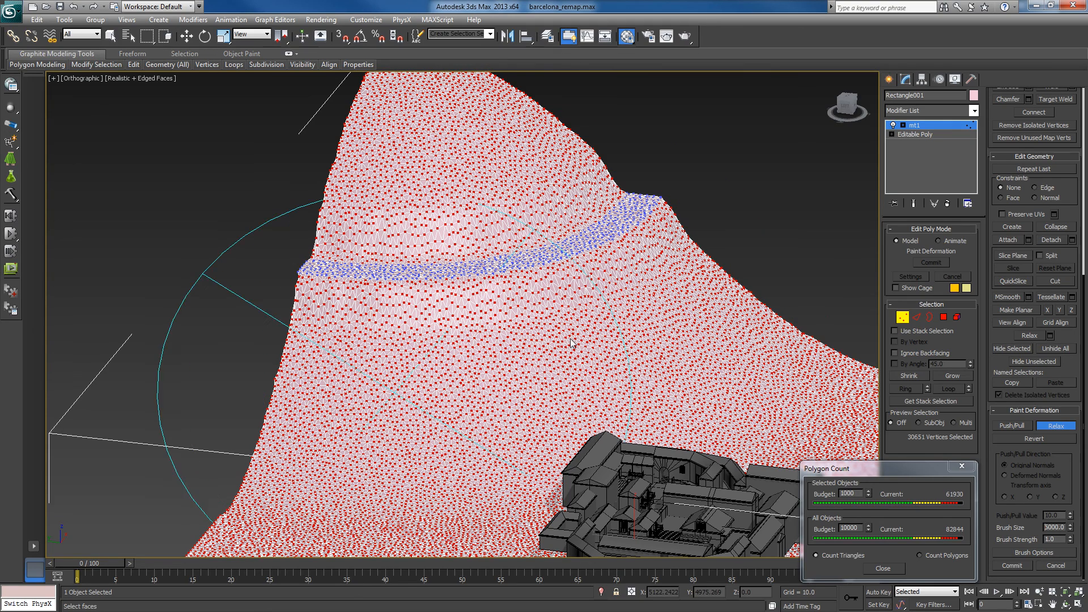
mouse_move(651, 309)
left_mouse_down()
mouse_move(698, 274)
mouse_move(416, 295)
mouse_move(386, 255)
mouse_move(476, 254)
mouse_move(577, 234)
mouse_move(623, 244)
mouse_move(632, 264)
mouse_move(603, 356)
mouse_move(420, 425)
mouse_move(430, 397)
mouse_move(397, 384)
mouse_move(517, 351)
mouse_move(662, 285)
mouse_move(408, 319)
left_mouse_up()
left_click_drag(340, 320, 239, 334)
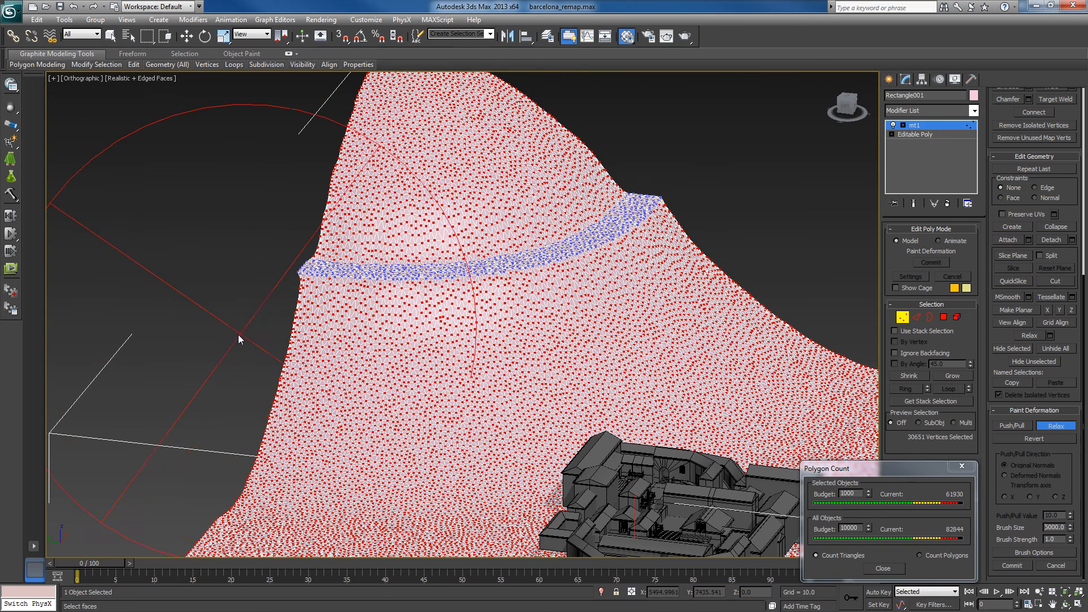
left_click_drag(549, 264, 622, 228)
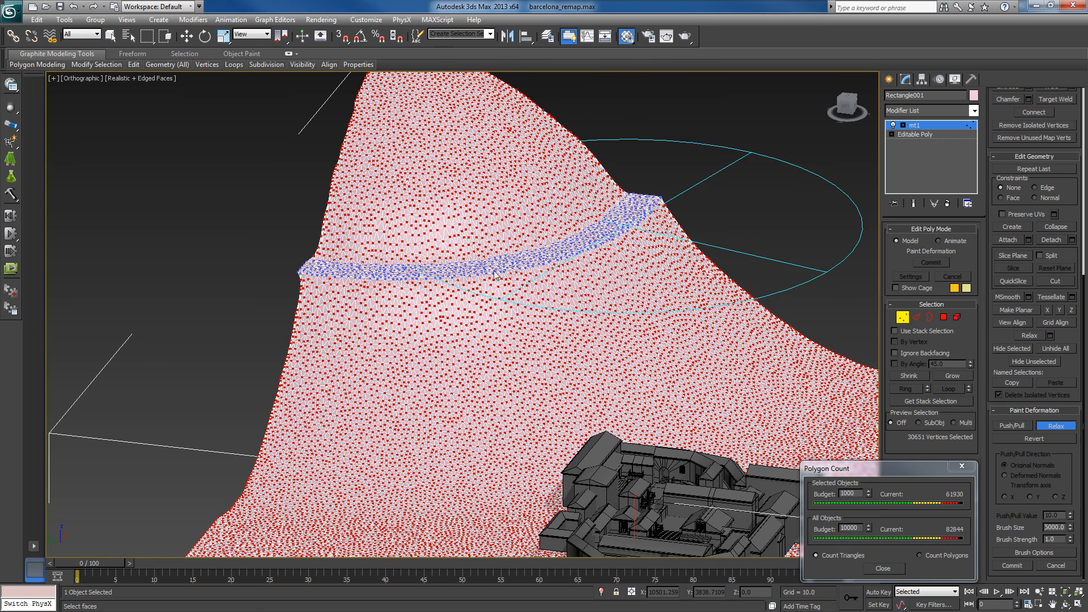
- Relax more of the lower slope, set the brush size to 6000, and inspect the terrain around the map
mouse_move(492, 271)
left_mouse_down()
mouse_move(422, 301)
mouse_move(395, 371)
mouse_move(431, 368)
left_mouse_up()
mouse_move(683, 349)
left_mouse_down()
mouse_move(697, 340)
mouse_move(381, 389)
mouse_move(354, 287)
mouse_move(544, 283)
mouse_move(641, 252)
mouse_move(572, 267)
mouse_move(527, 340)
mouse_move(629, 374)
mouse_move(589, 370)
left_mouse_up()
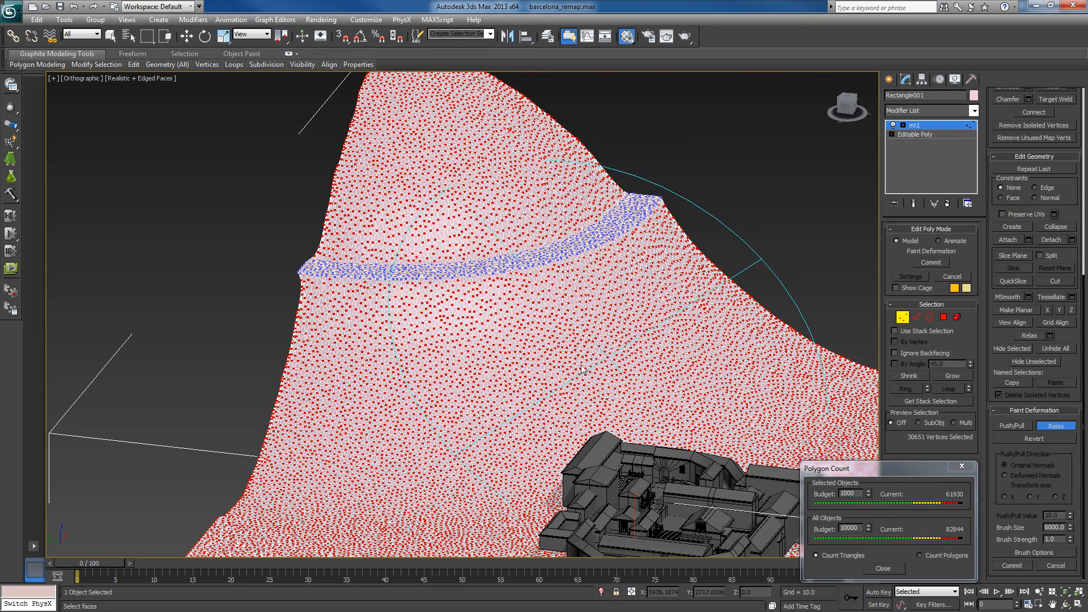
mouse_move(548, 373)
middle_mouse_down("alt")
mouse_move(525, 372)
mouse_move(478, 308)
middle_mouse_up("alt")
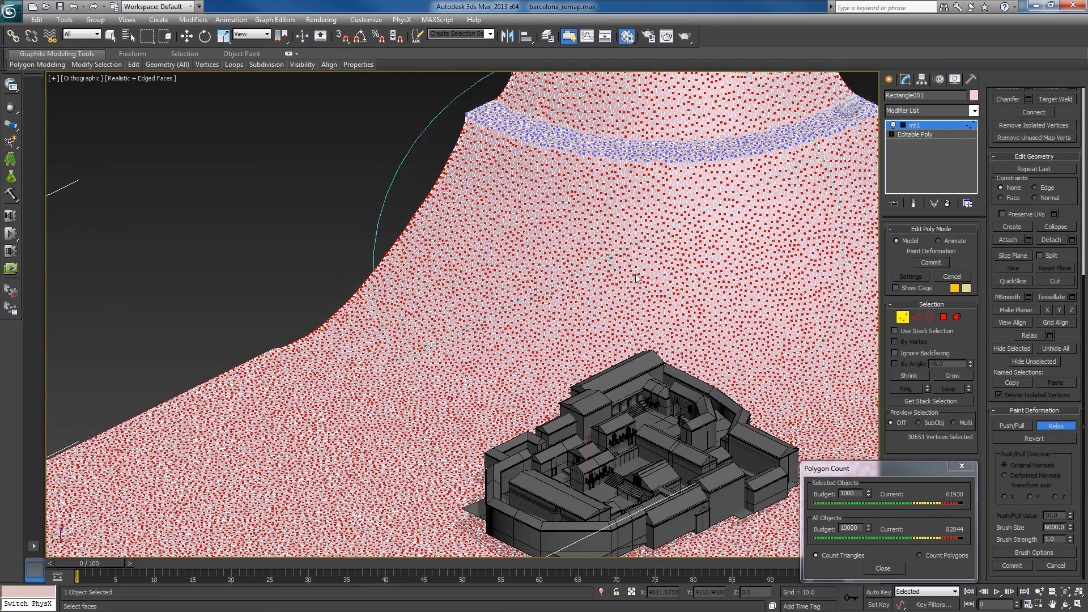
scroll(652, 282, "down", 2)
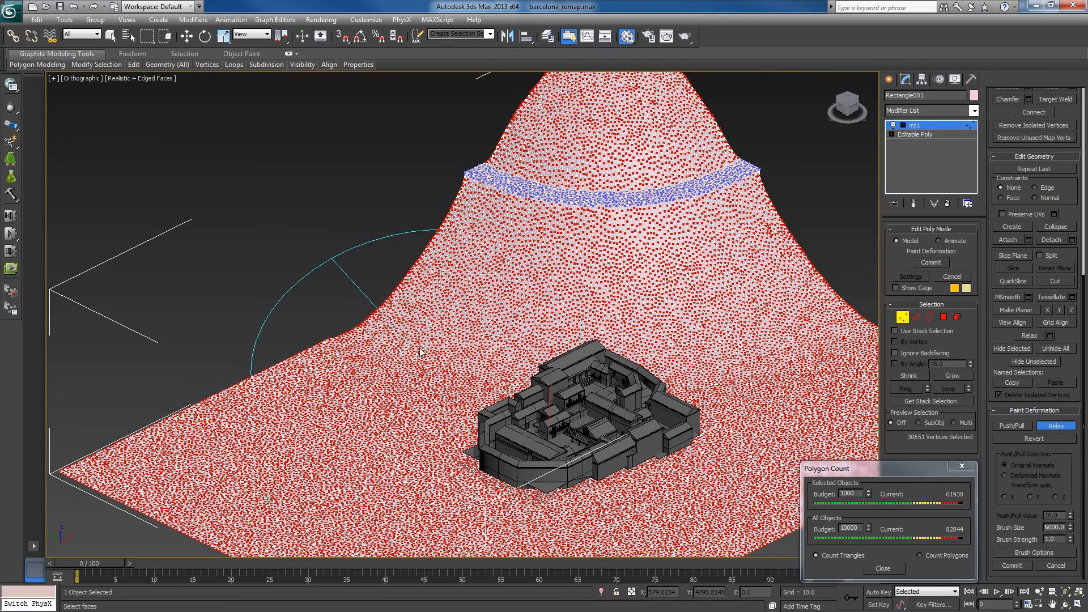
middle_click_drag(431, 353, 448, 353, "alt")
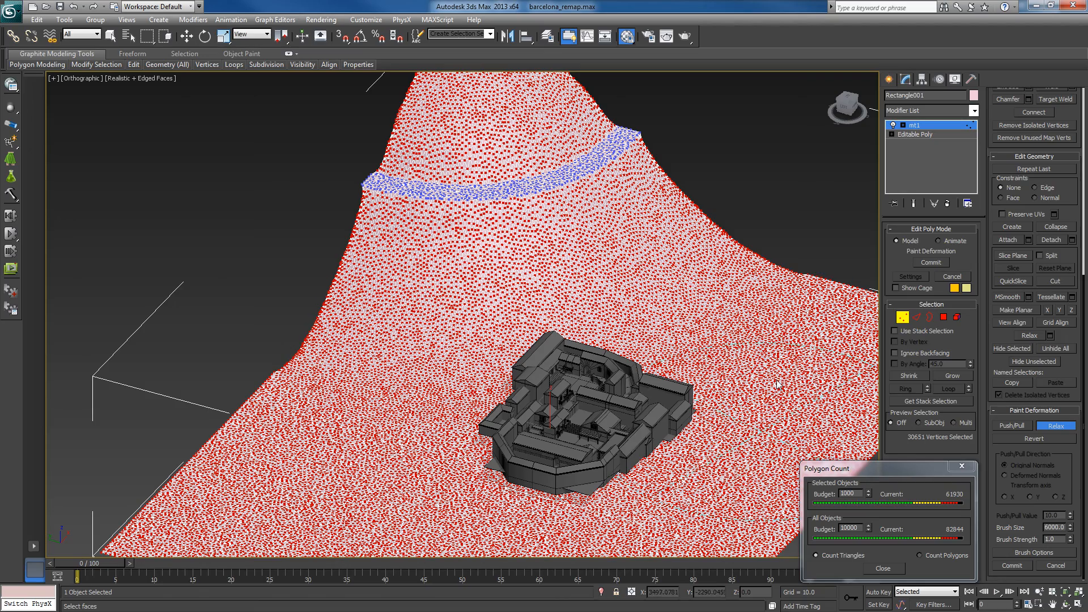
middle_click_drag(479, 489, 455, 485, "alt")
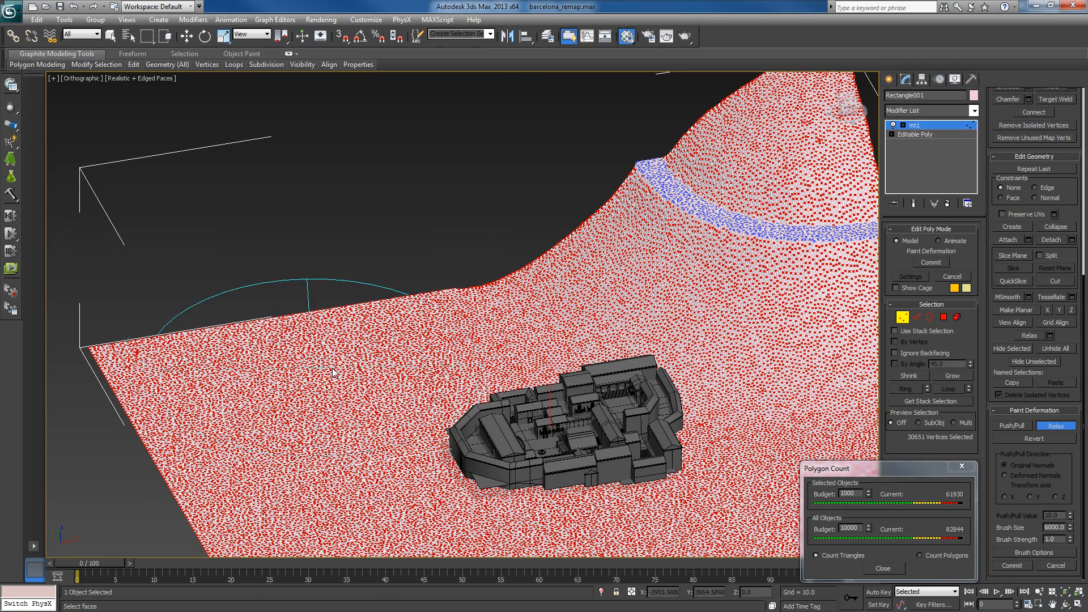
- Switch the paint deformation to Push/Pull and open its brush options, clearing the dialogs out of the way
left_click(1012, 425)
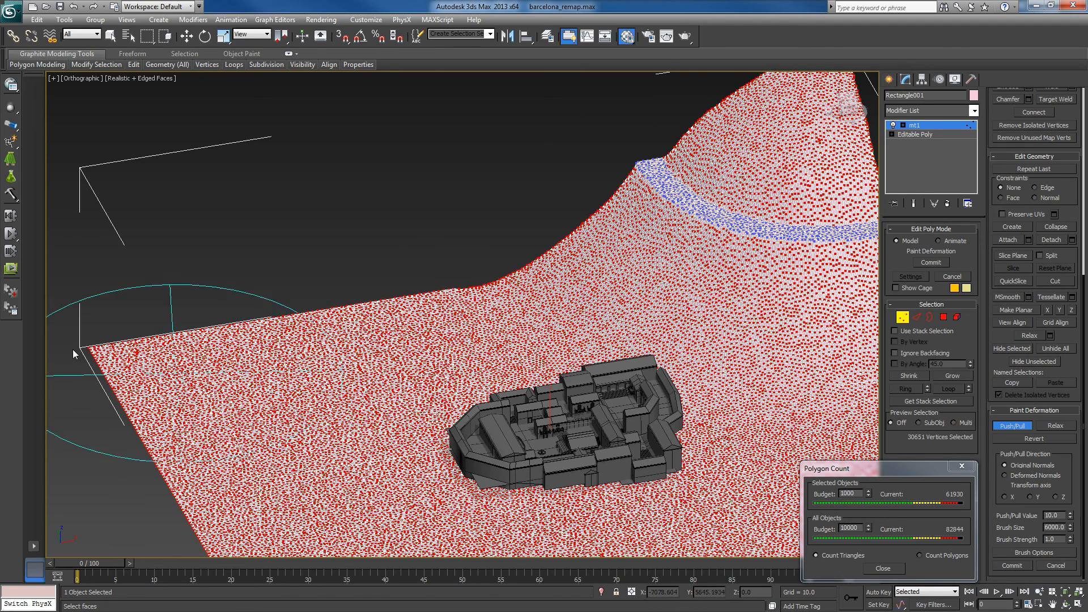
left_click_drag(913, 465, 831, 448)
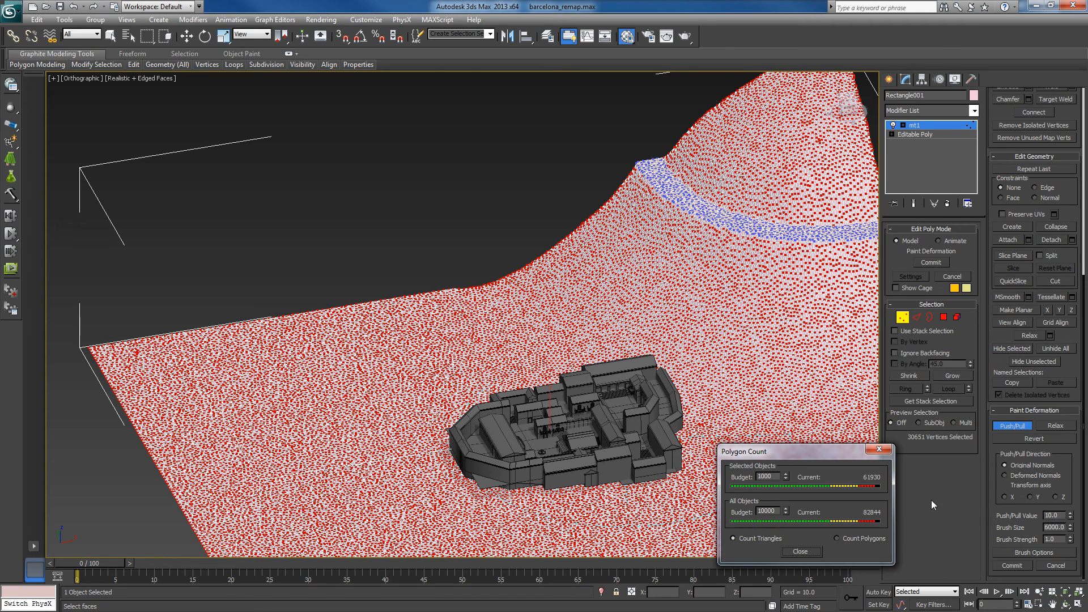
left_click(1035, 552)
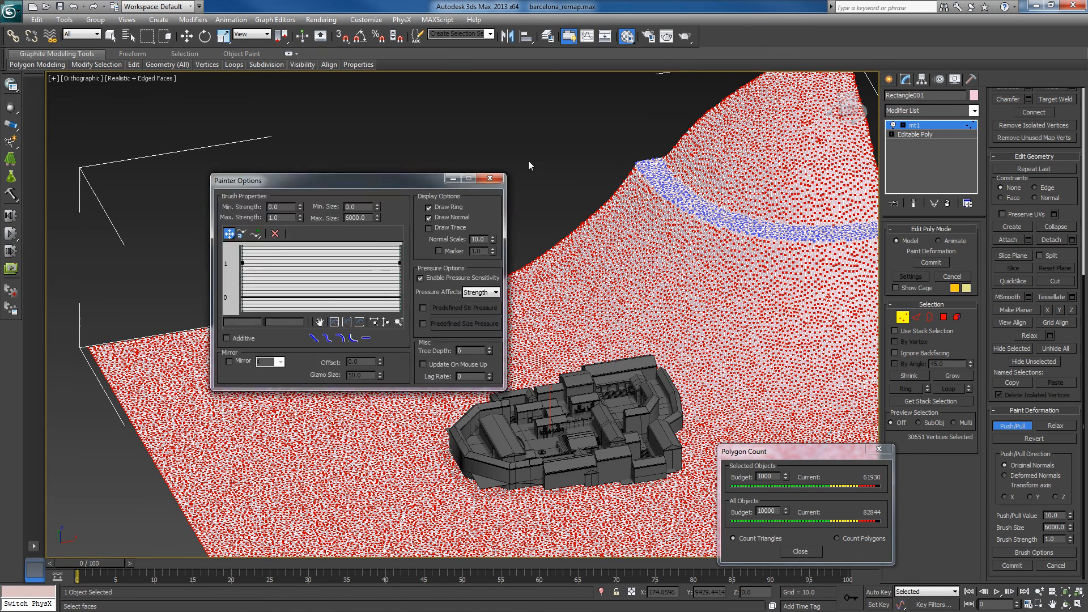
left_click_drag(355, 181, 528, 162)
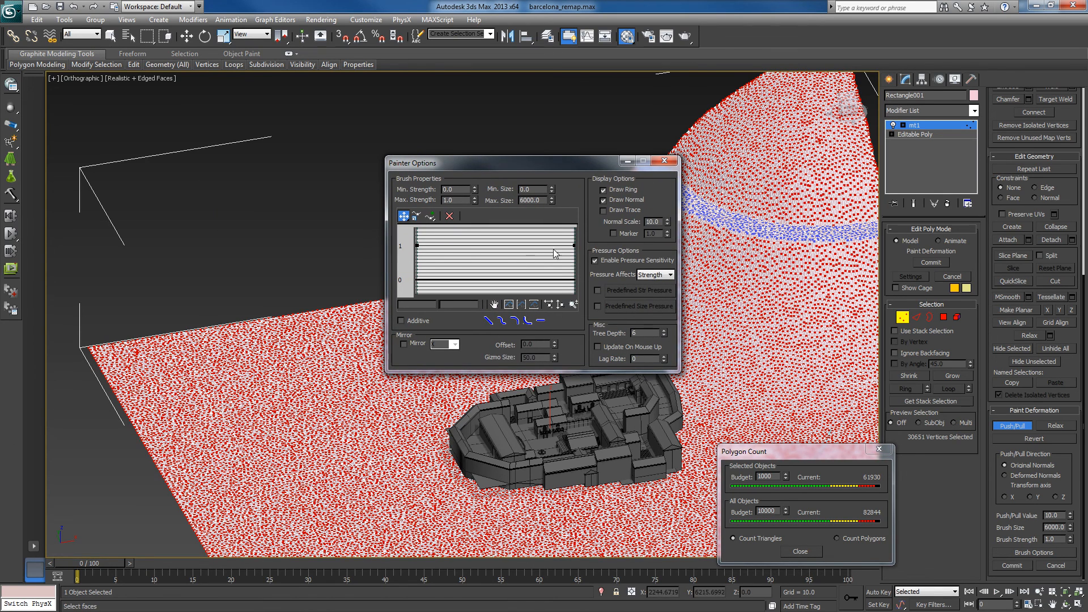
- Try a brush strength curve that falls off towards the edge, then restore the constant curve
left_click_drag(574, 245, 575, 279)
left_click_drag(417, 245, 467, 254)
left_click_drag(555, 168, 603, 111)
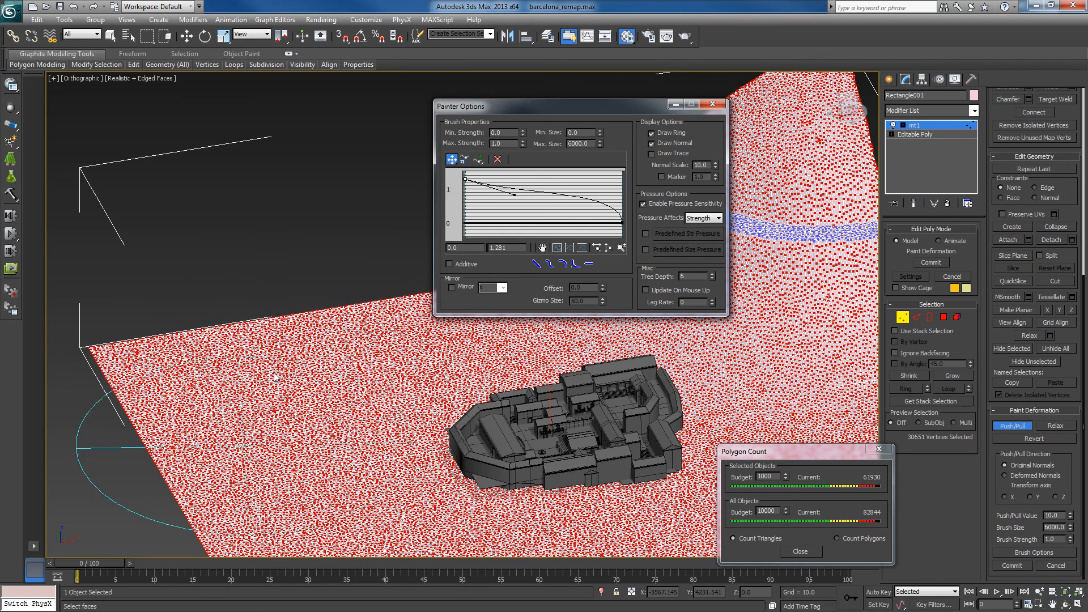
mouse_move(602, 111)
left_mouse_down()
mouse_move(481, 97)
mouse_move(253, 103)
left_mouse_up()
left_click(218, 257)
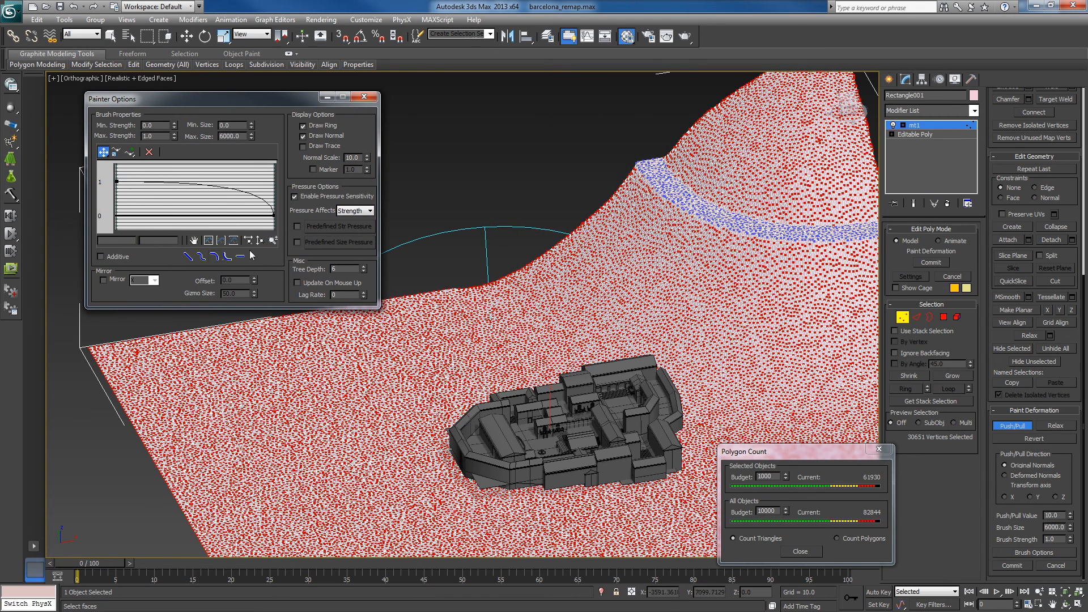
left_click(240, 257)
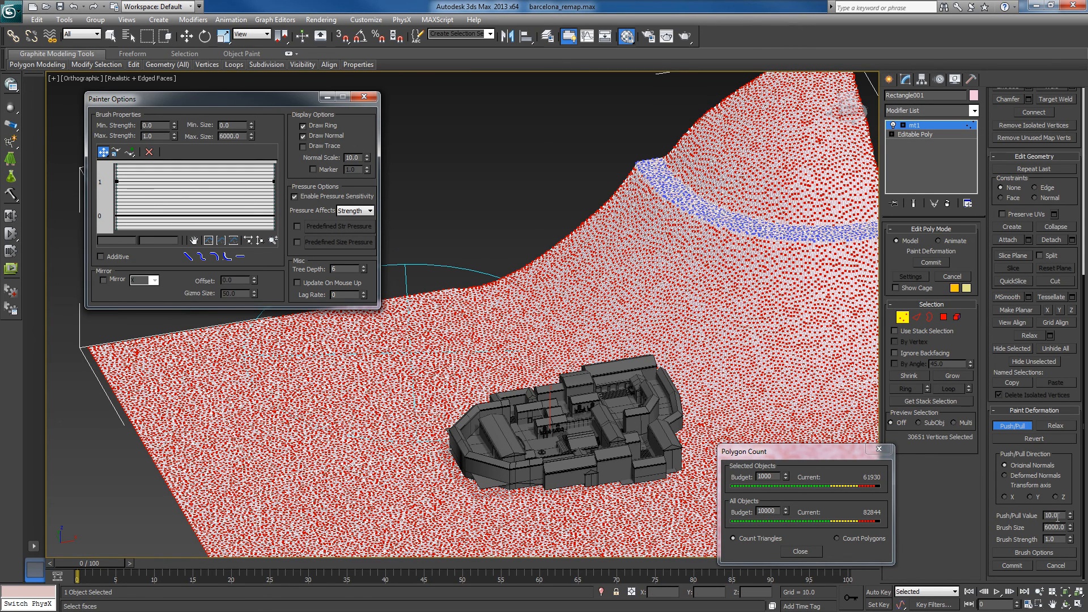
- Try a Push/Pull stroke with a value of 100 across the flat terrain beside the map, and undo it
left_click(1056, 516)
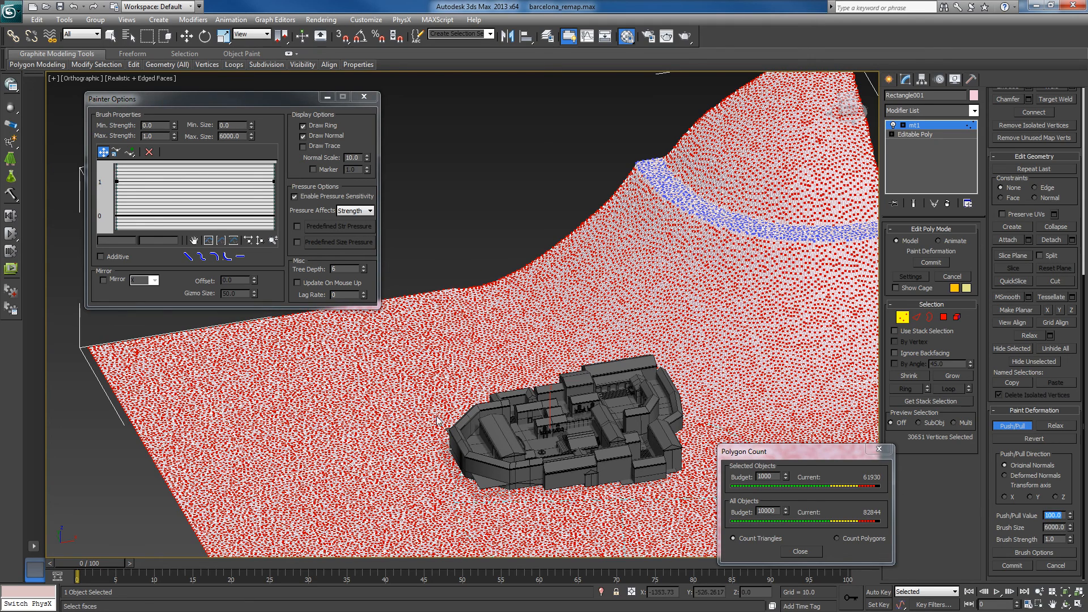
left_click_drag(419, 342, 243, 394)
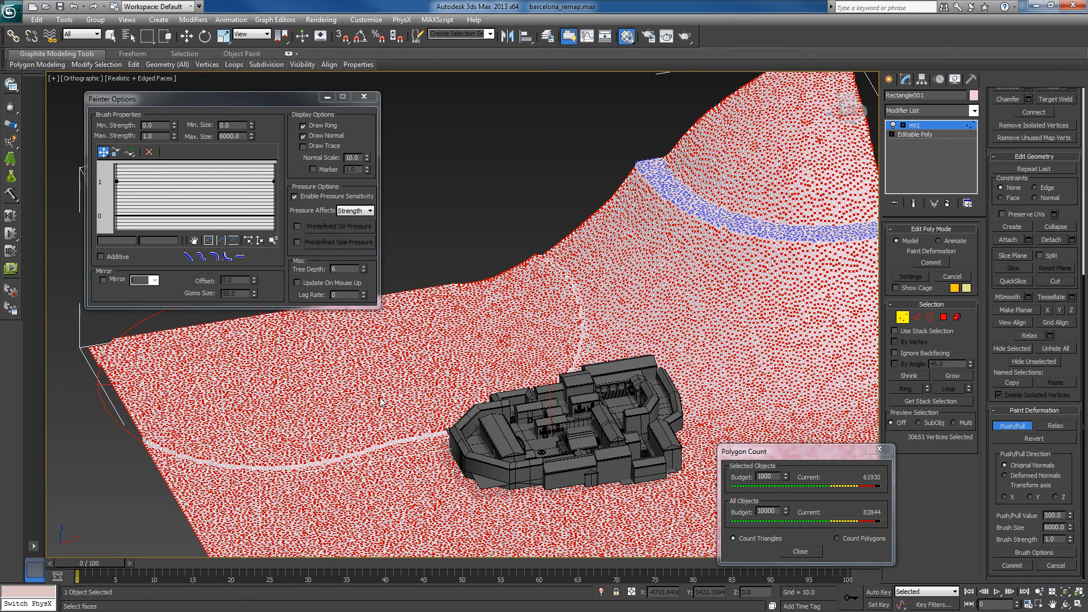
key("ctrl+z")
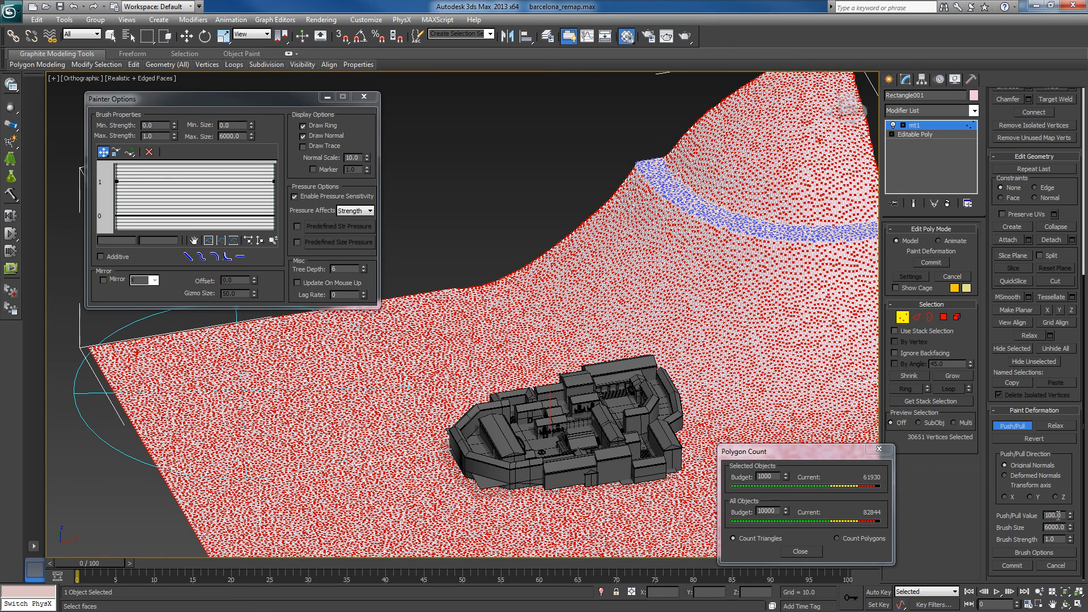
- Set the Push/Pull value of the deformation brush to 1000
type("1000")
key("Return")
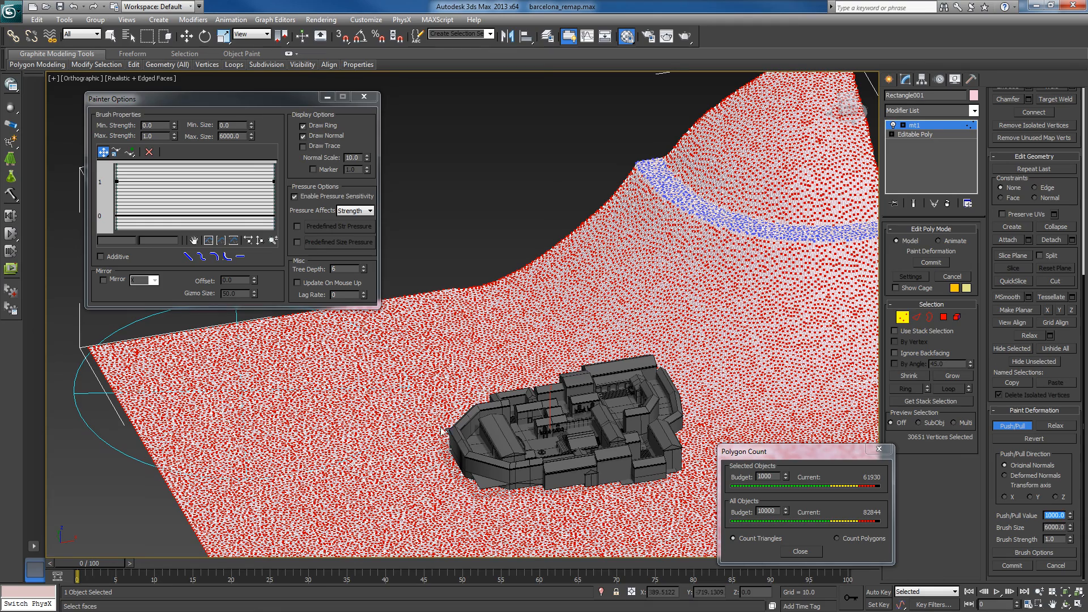
- Raise a steep-sided plateau on the flat terrain beside the map with a Push/Pull stroke
left_click_drag(335, 344, 250, 384)
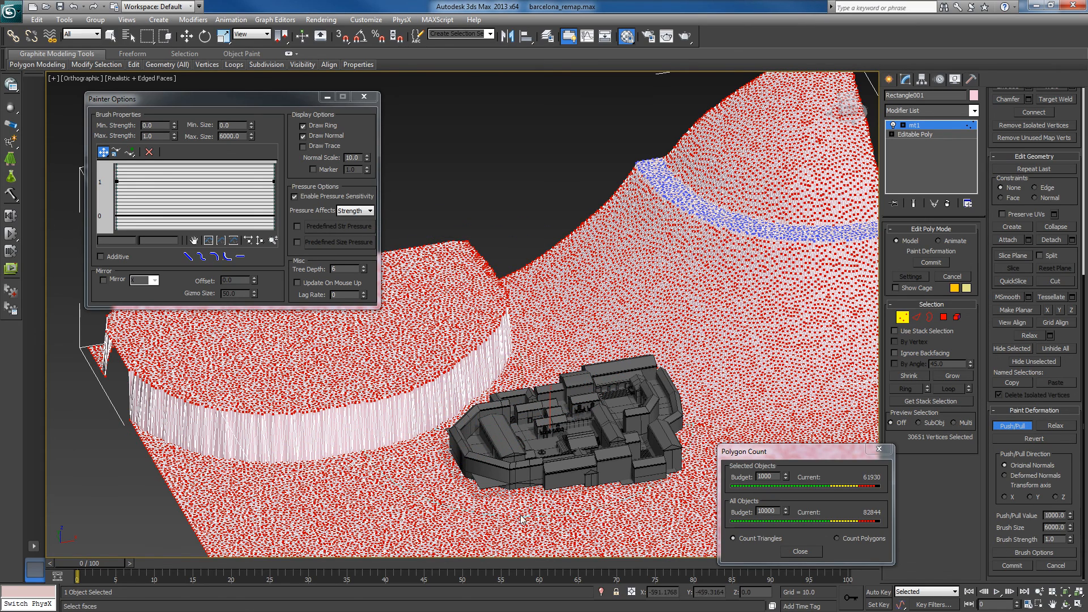
middle_click_drag(436, 511, 315, 521, "alt")
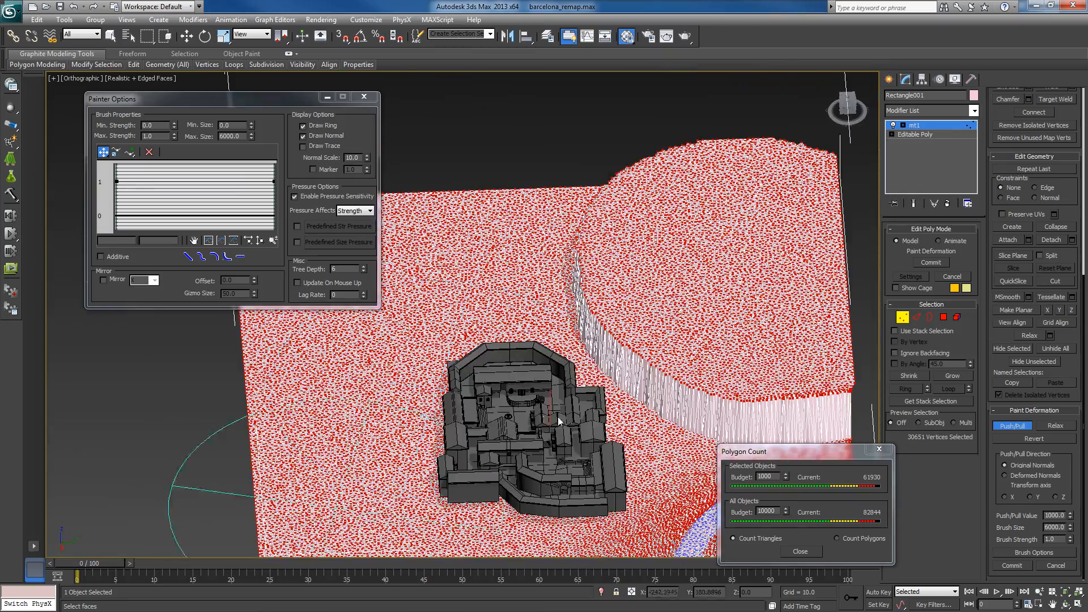
middle_click_drag(584, 425, 644, 449)
middle_click_drag(510, 384, 558, 367, "alt")
middle_click_drag(526, 371, 561, 362)
- Give the brush a strength curve that falls off towards its edge, and paint rounded hills along the terrain beside the plateau
left_click(226, 257)
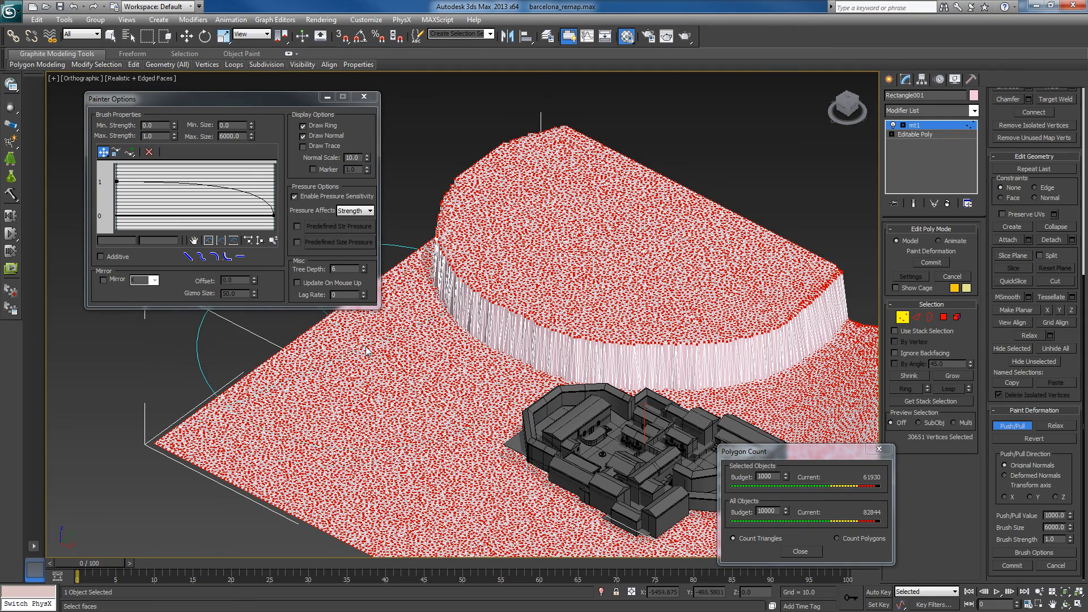
mouse_move(335, 374)
left_mouse_down()
mouse_move(244, 411)
mouse_move(319, 467)
left_mouse_up()
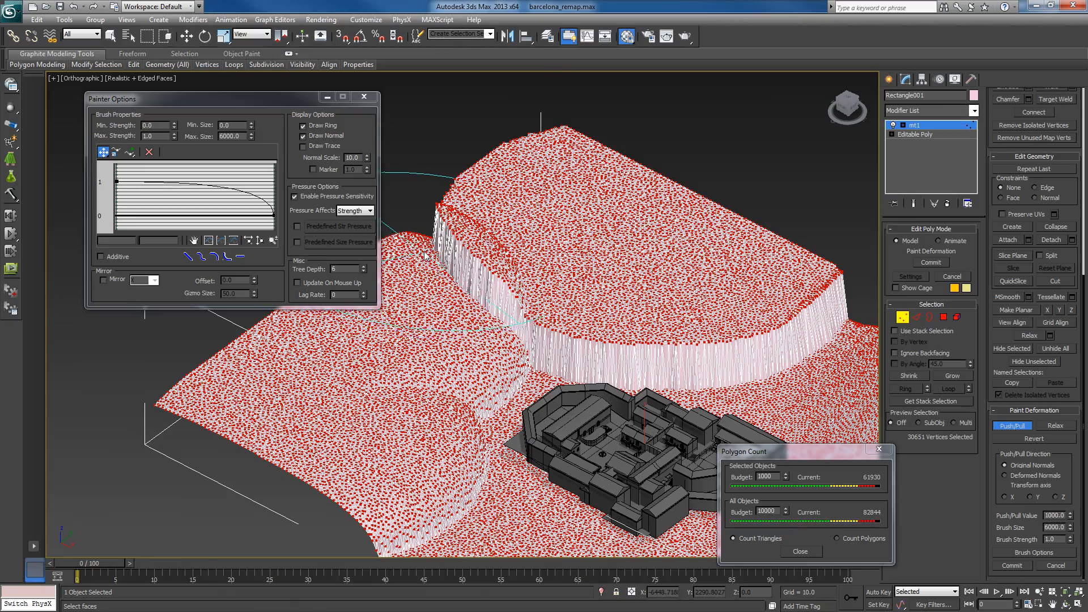
left_click_drag(403, 240, 414, 262)
middle_click_drag(414, 260, 355, 362, "alt")
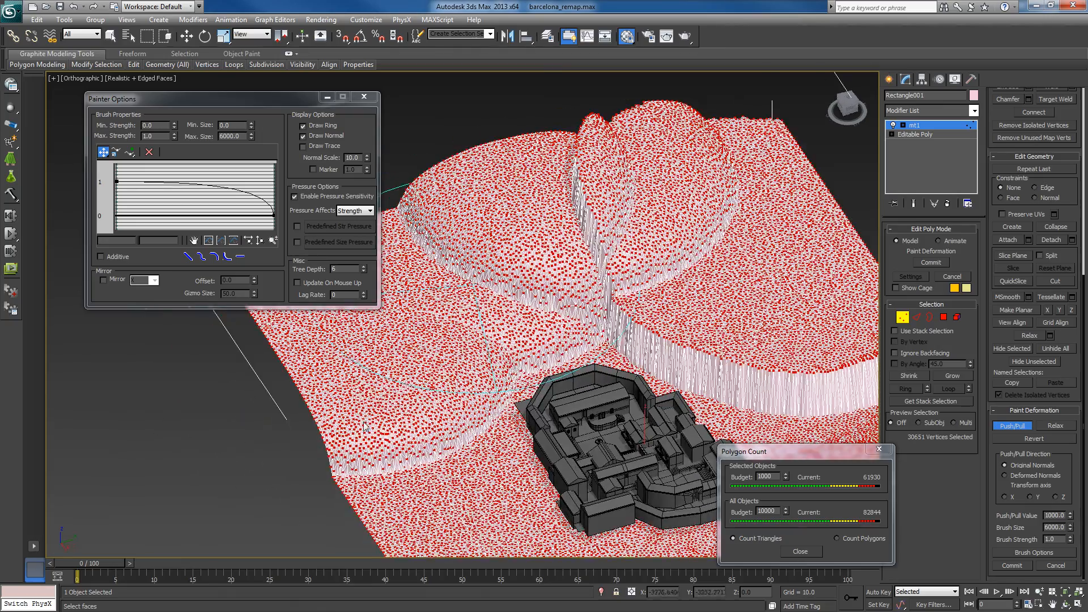
middle_click_drag(342, 447, 363, 416, "alt")
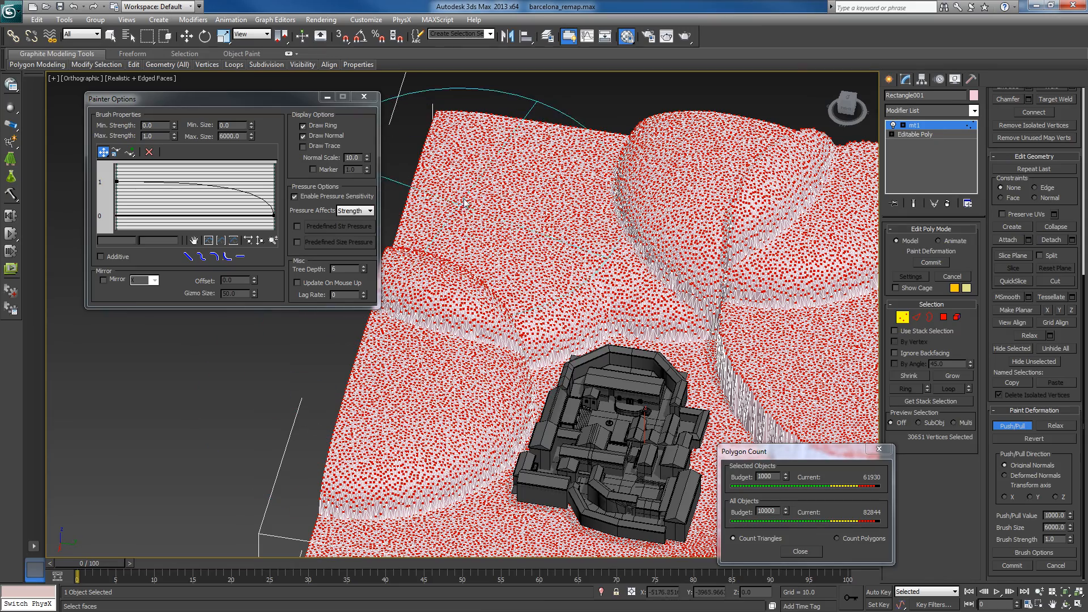
left_click_drag(462, 207, 465, 201)
left_click(670, 238)
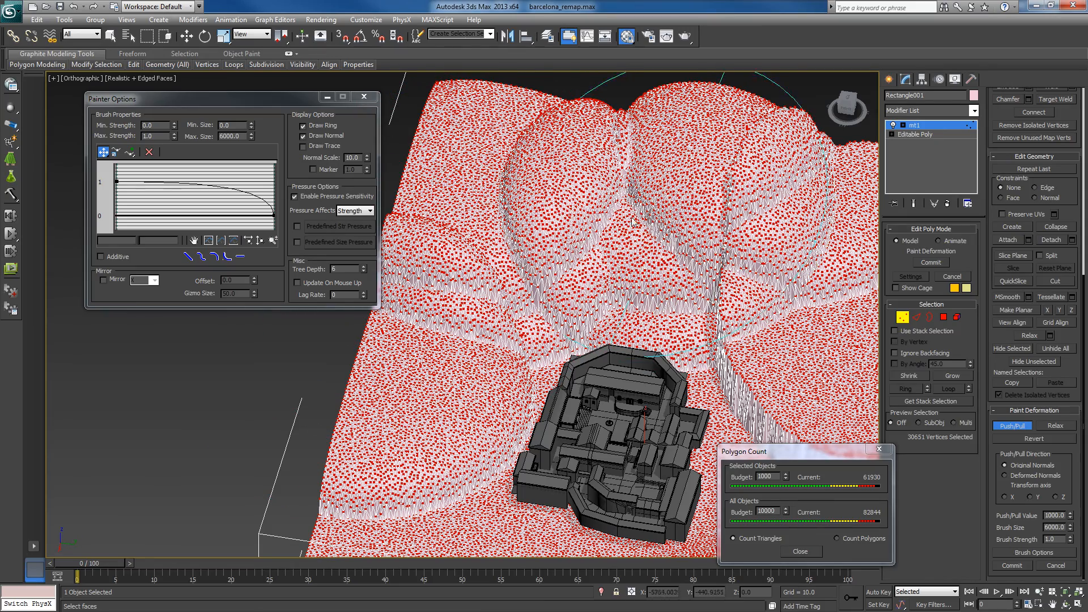
- Paint more overlapping rounded hills with Push/Pull around the remaining low side of the map, up to the mountain with the ledge
middle_click_drag(495, 324, 204, 329, "alt")
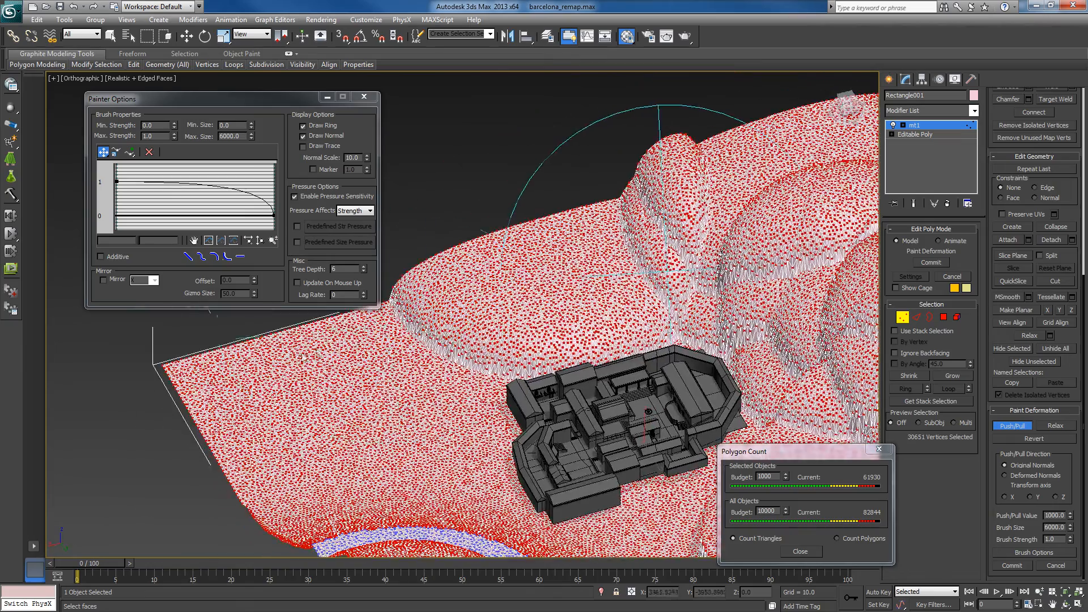
left_click(321, 349)
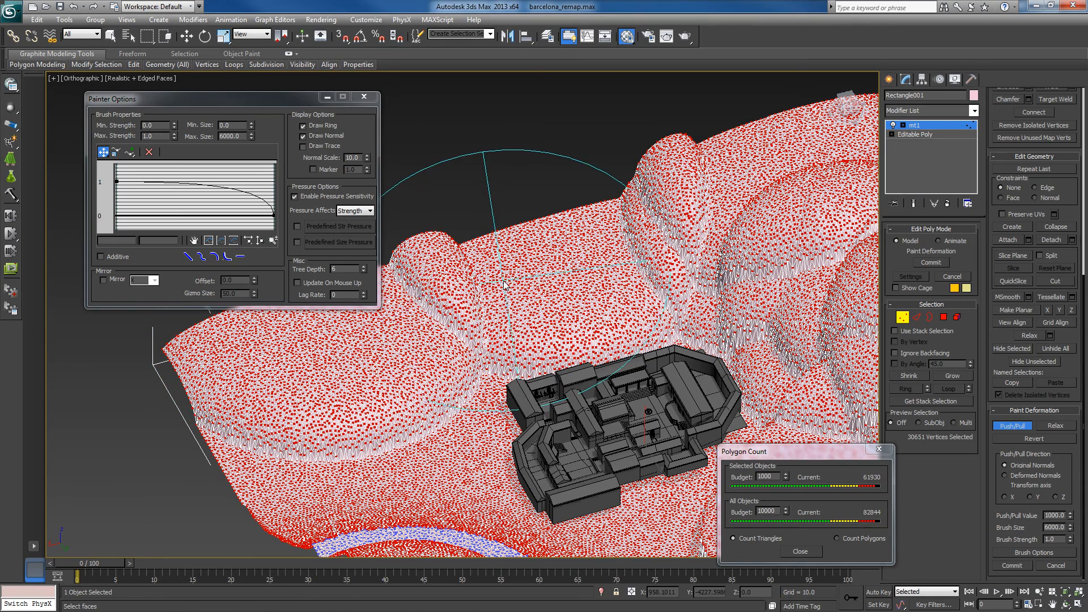
left_click(471, 296)
left_click(507, 257)
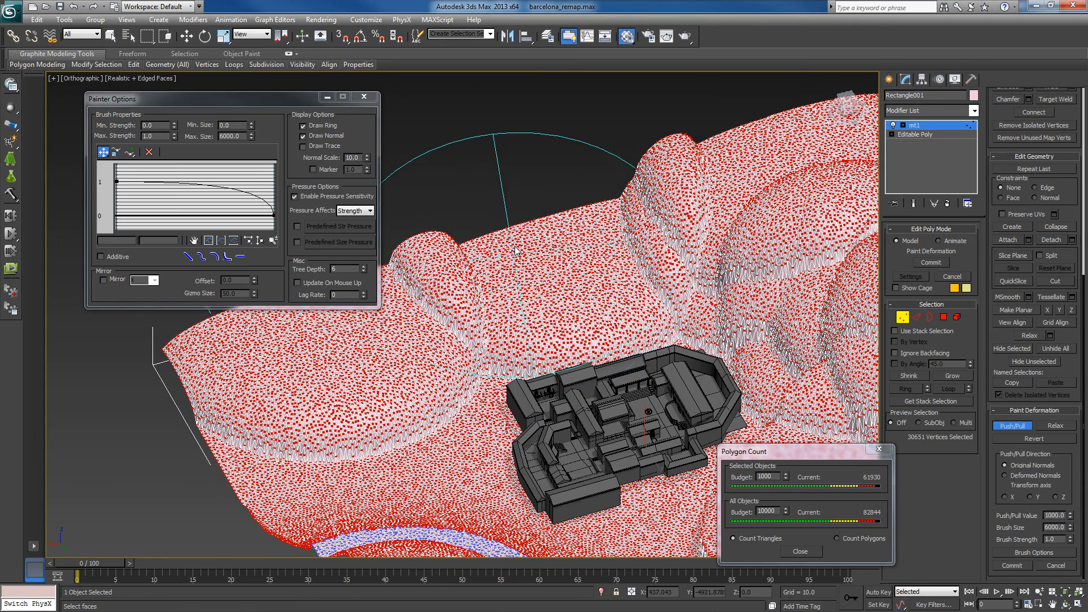
left_click(514, 249)
left_click(349, 377)
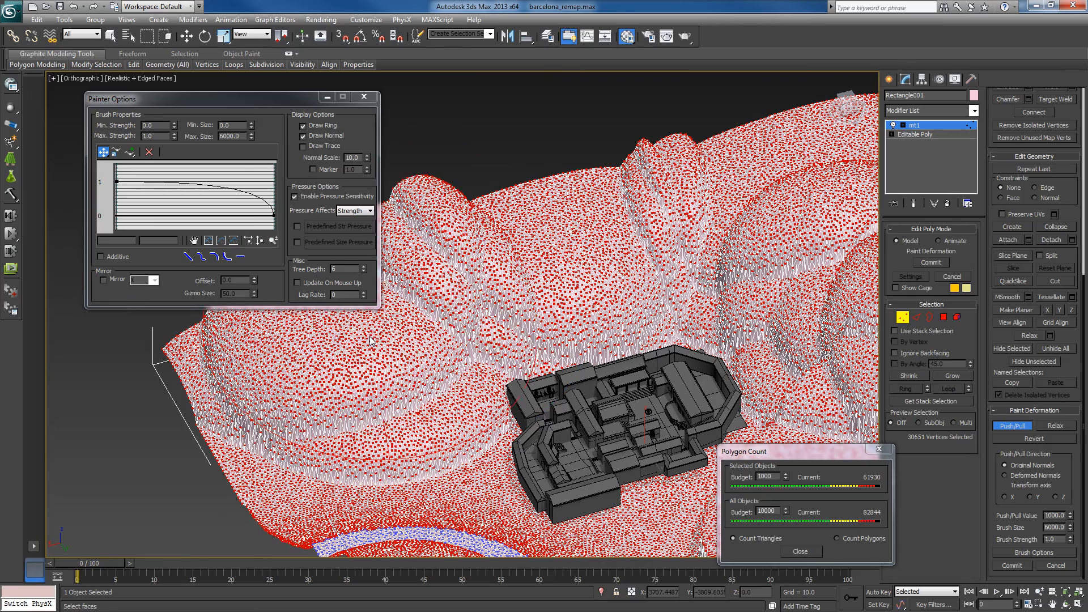
mouse_move(332, 380)
middle_mouse_down("alt")
mouse_move(303, 394)
mouse_move(288, 380)
middle_mouse_up("alt")
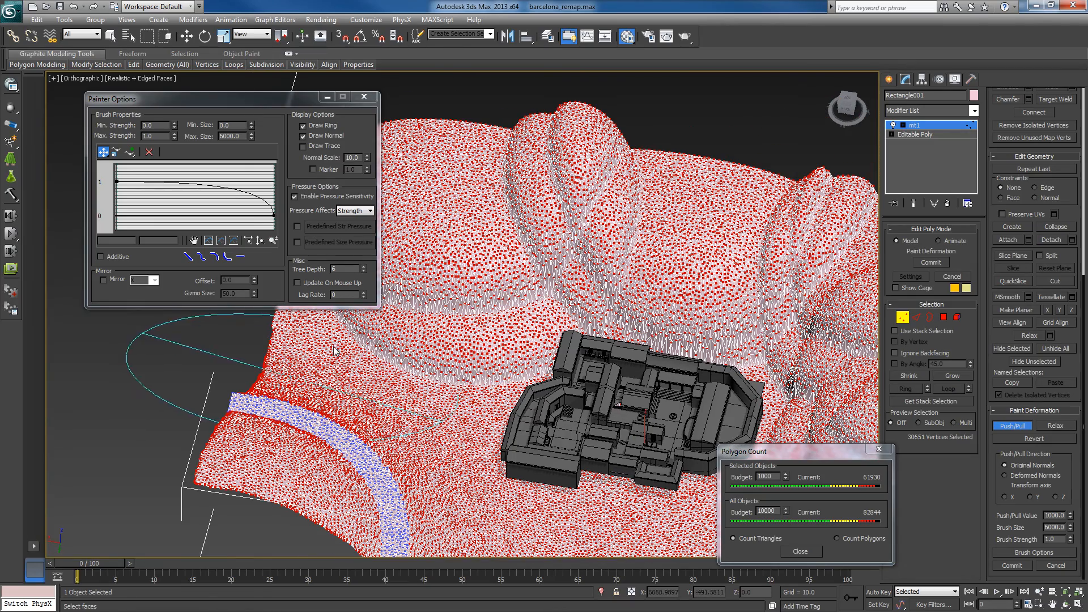
left_click(351, 333)
middle_click_drag(386, 370, 363, 370, "alt")
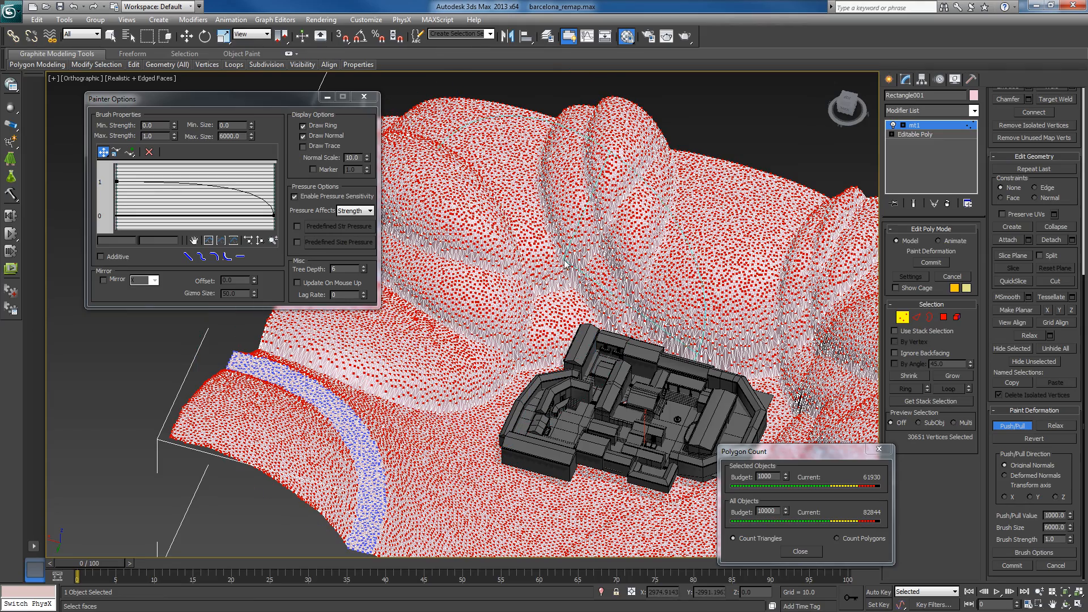
- Set the Push/Pull value to 500 and the brush size to 2000, and paint smaller mounds over the plateau and hills
mouse_move(570, 258)
middle_mouse_down("alt")
mouse_move(534, 249)
mouse_move(578, 255)
middle_mouse_up("alt")
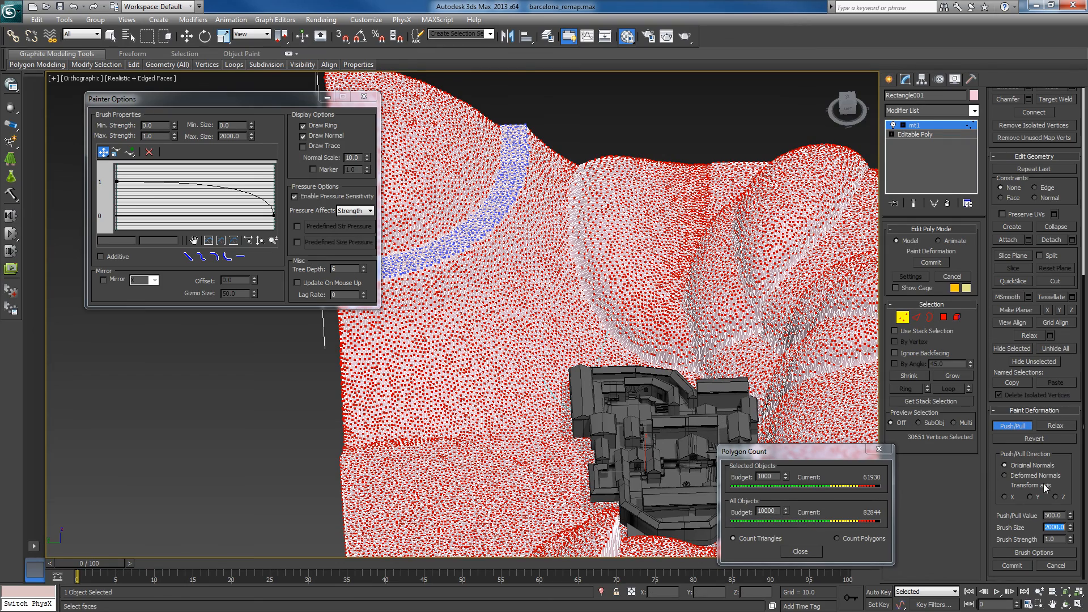
middle_click_drag(491, 386, 444, 394, "alt")
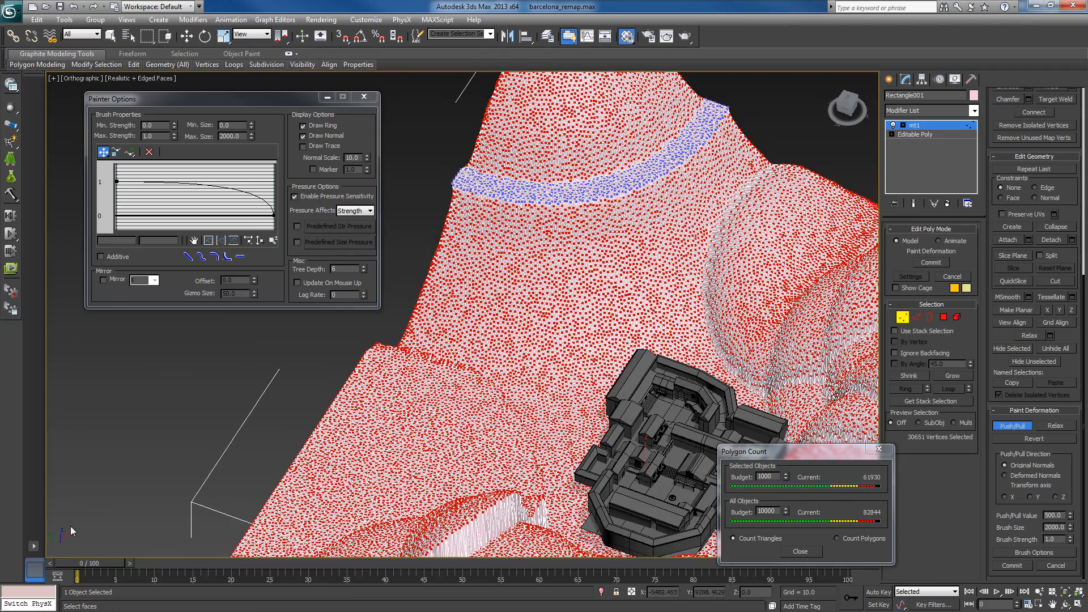
middle_click_drag(454, 475, 255, 492, "alt")
middle_click_drag(585, 448, 669, 374, "alt")
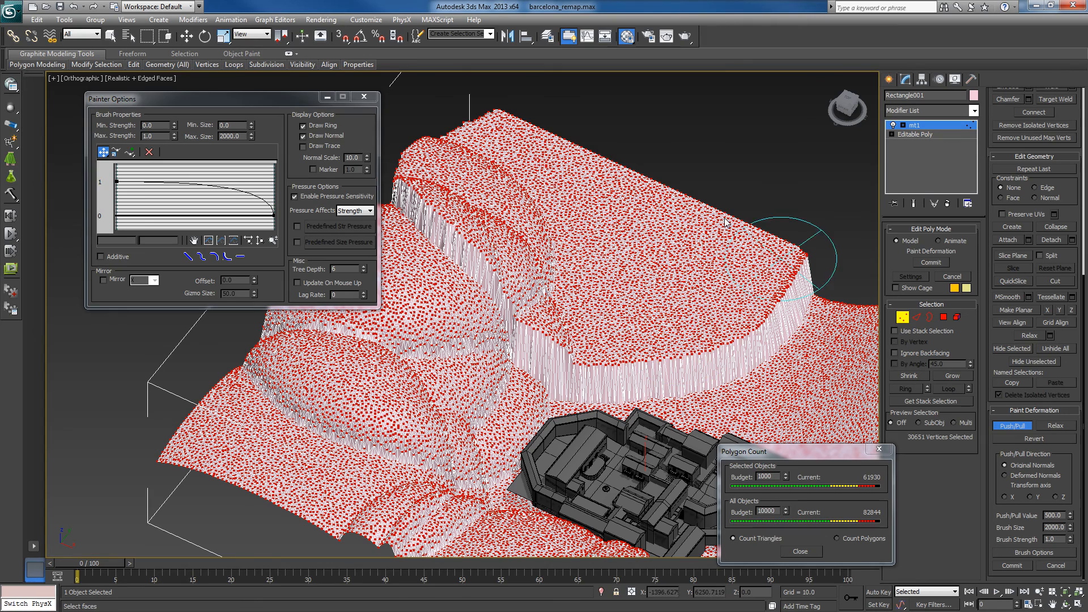
mouse_move(594, 216)
left_mouse_down()
mouse_move(608, 270)
mouse_move(640, 282)
left_mouse_up()
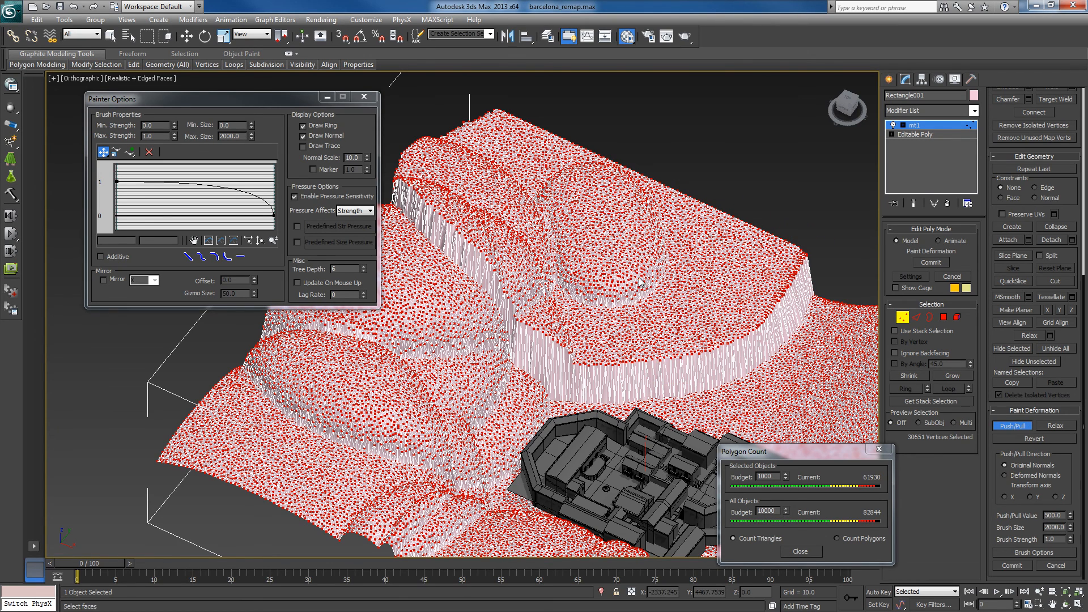
left_click_drag(725, 275, 618, 300)
mouse_move(546, 376)
middle_mouse_down("alt")
mouse_move(618, 399)
mouse_move(620, 387)
mouse_move(538, 321)
middle_mouse_up("alt")
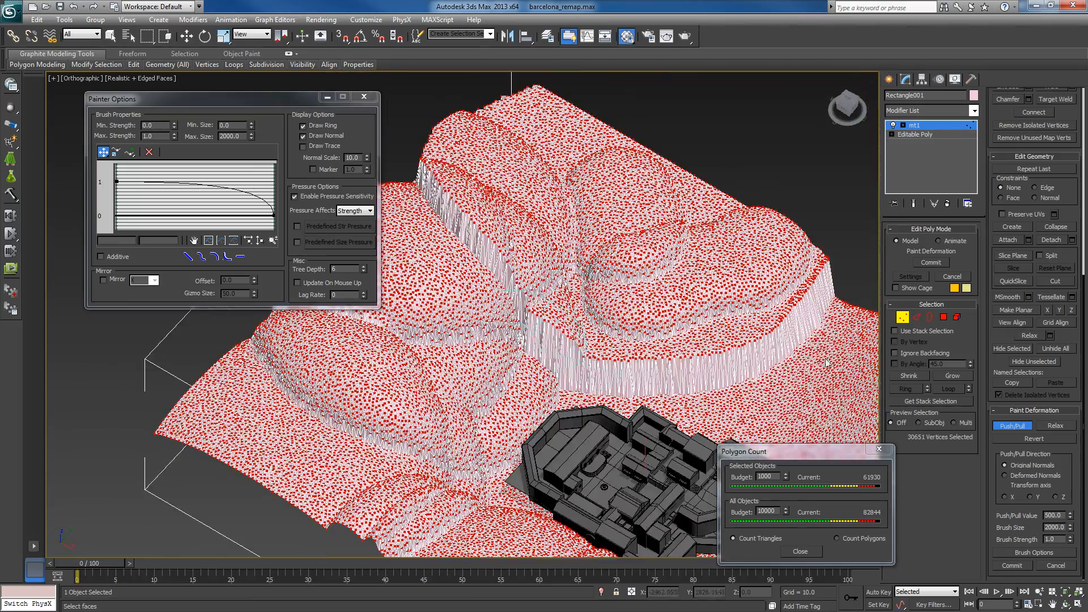
- Relax the selected terrain vertices with an increased number of iterations to smooth the steep painted edges
middle_click_drag(430, 343, 579, 319, "alt")
scroll(552, 322, "down", 2)
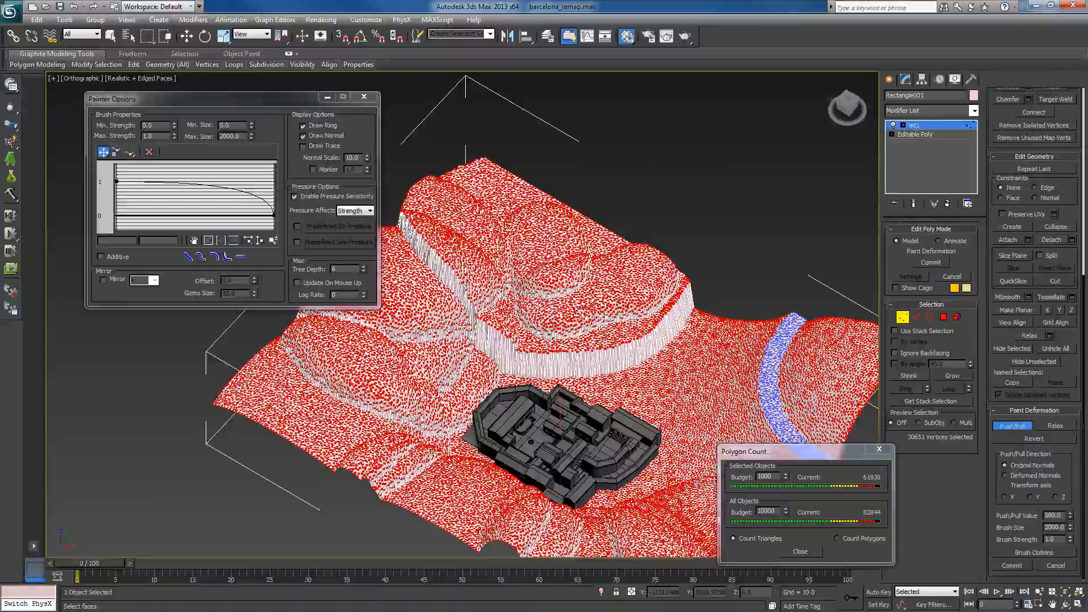
middle_click_drag(689, 321, 743, 329, "alt")
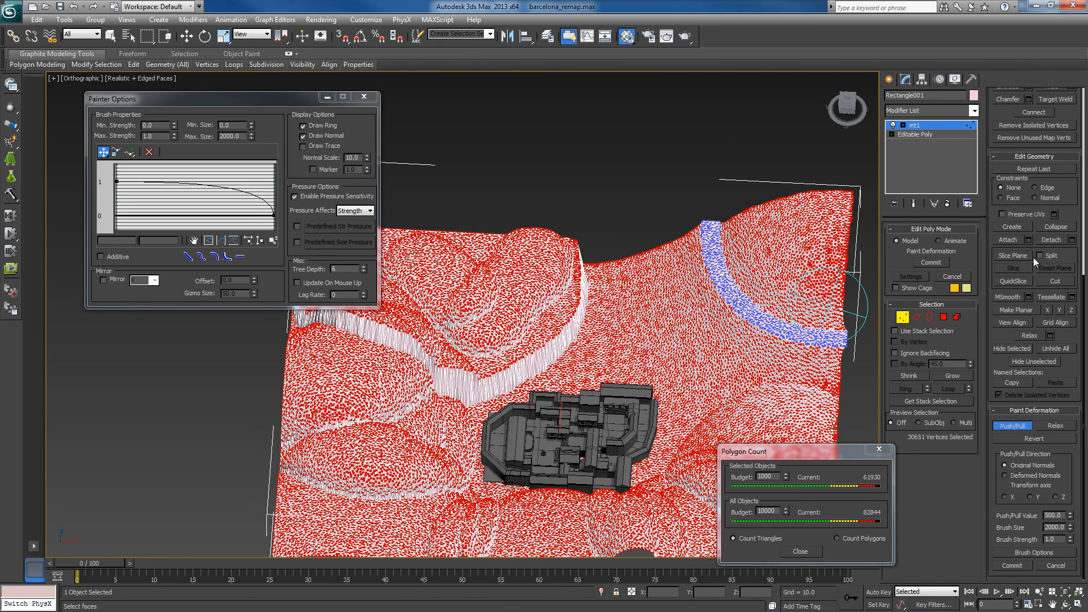
left_click(1050, 336)
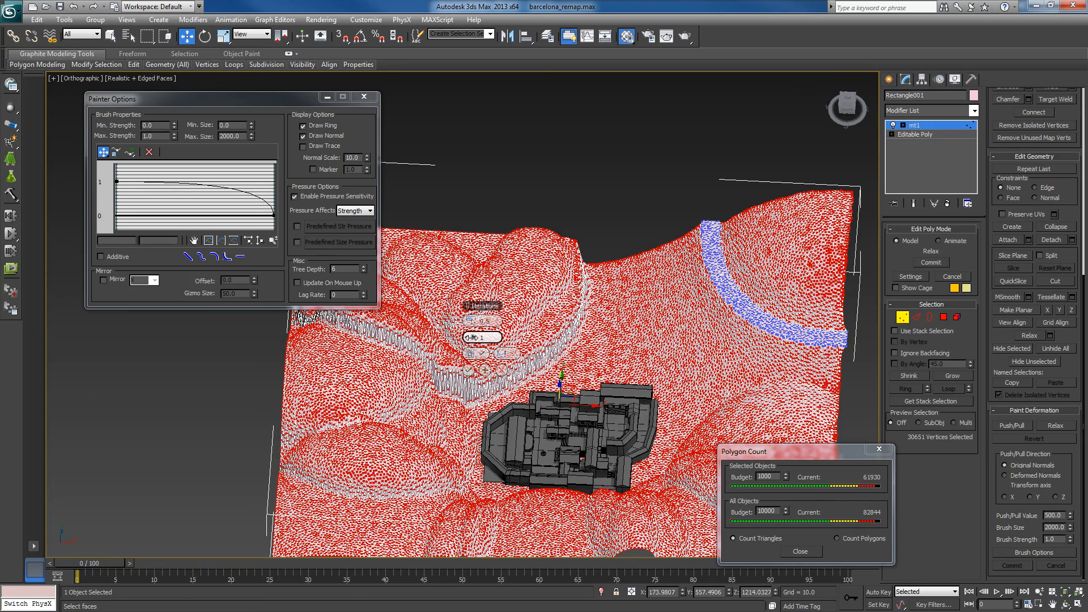
left_click_drag(477, 338, 571, 346)
middle_click_drag(623, 309, 504, 356, "alt")
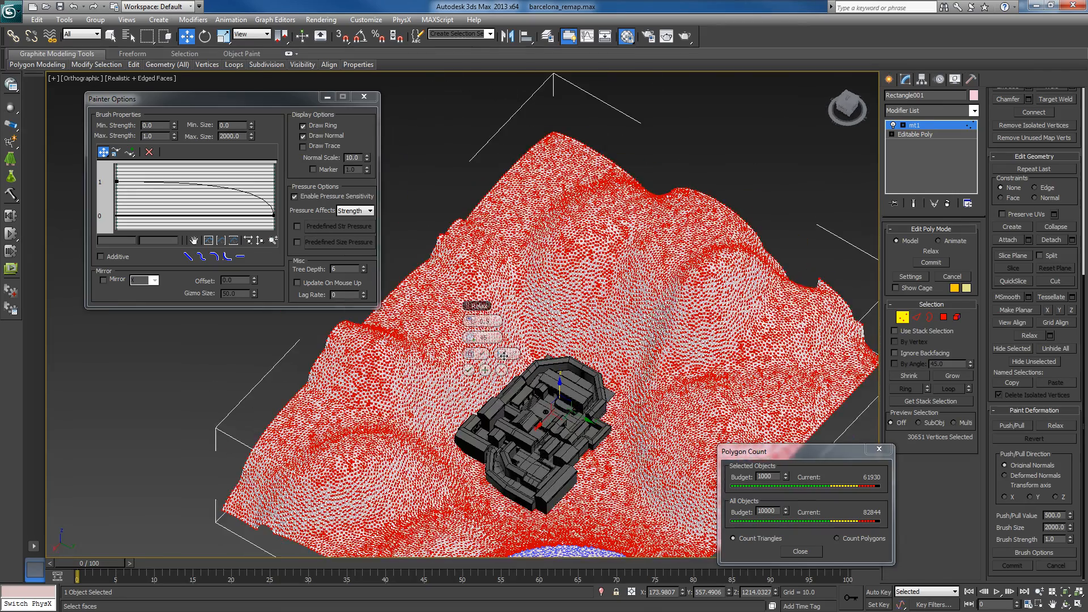
middle_click_drag(636, 302, 653, 271)
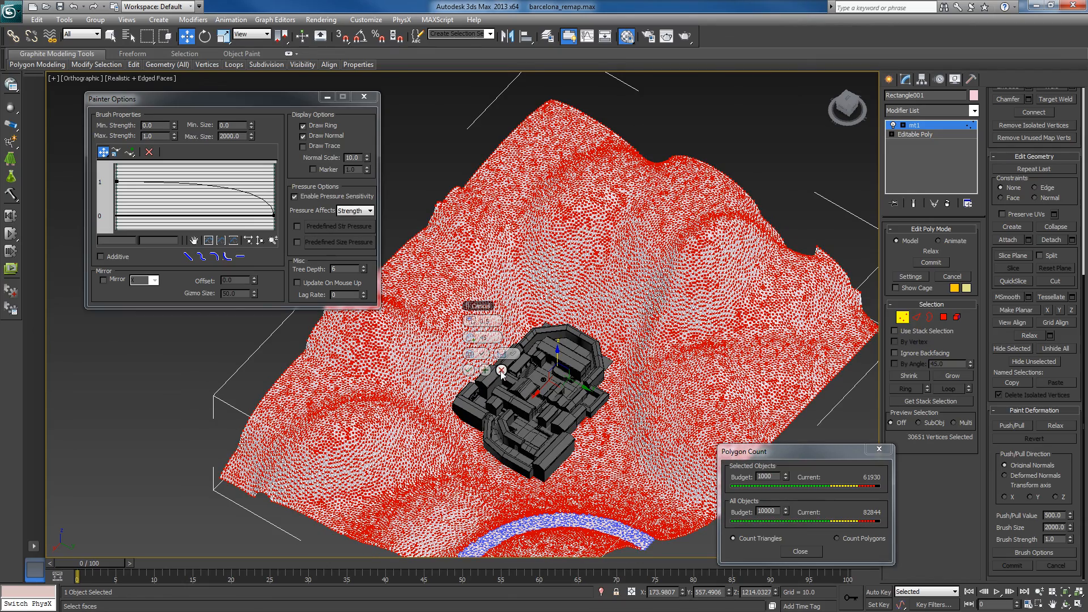
left_click(469, 371)
- Resume Push/Pull painting and add several small bulges on the relaxed slopes beside the map
mouse_move(601, 393)
middle_mouse_down("alt")
mouse_move(628, 376)
mouse_move(395, 367)
mouse_move(462, 355)
middle_mouse_up("alt")
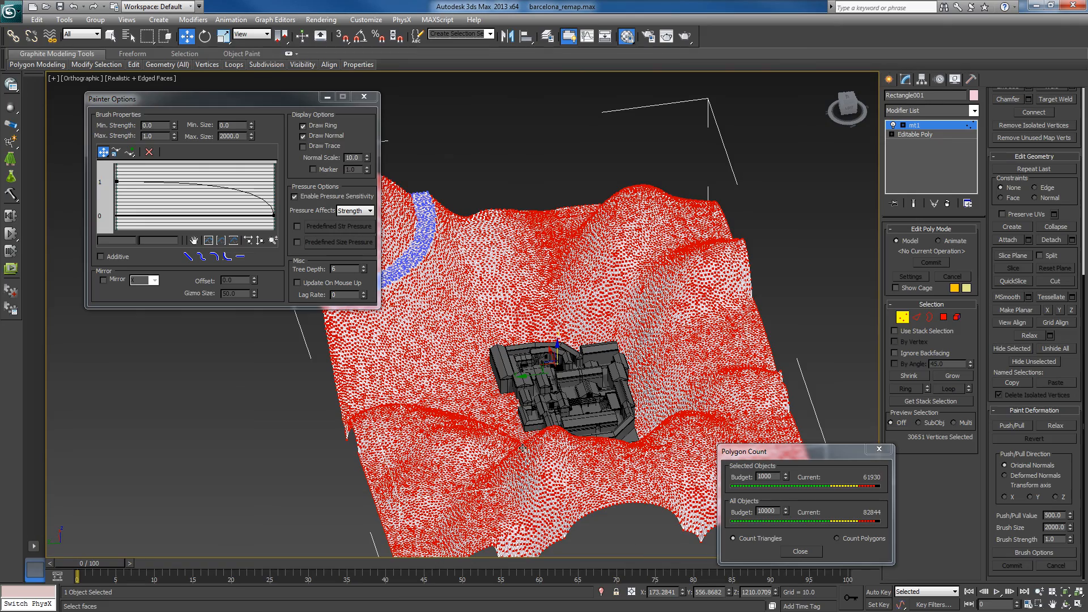
middle_click_drag(523, 448, 656, 427, "alt")
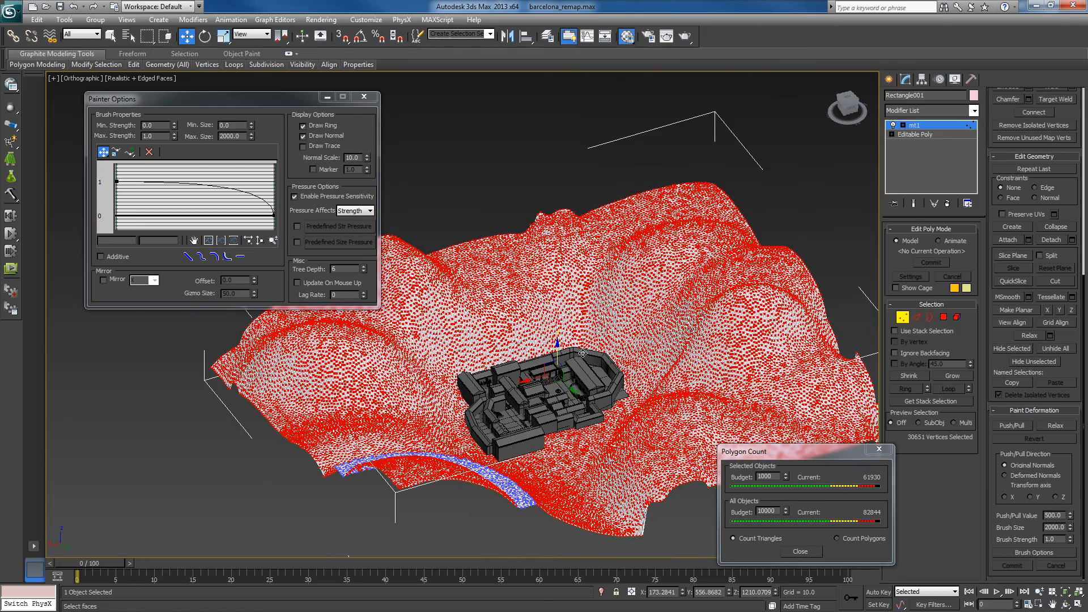
middle_click_drag(656, 378, 759, 440)
scroll(668, 387, "up", 2)
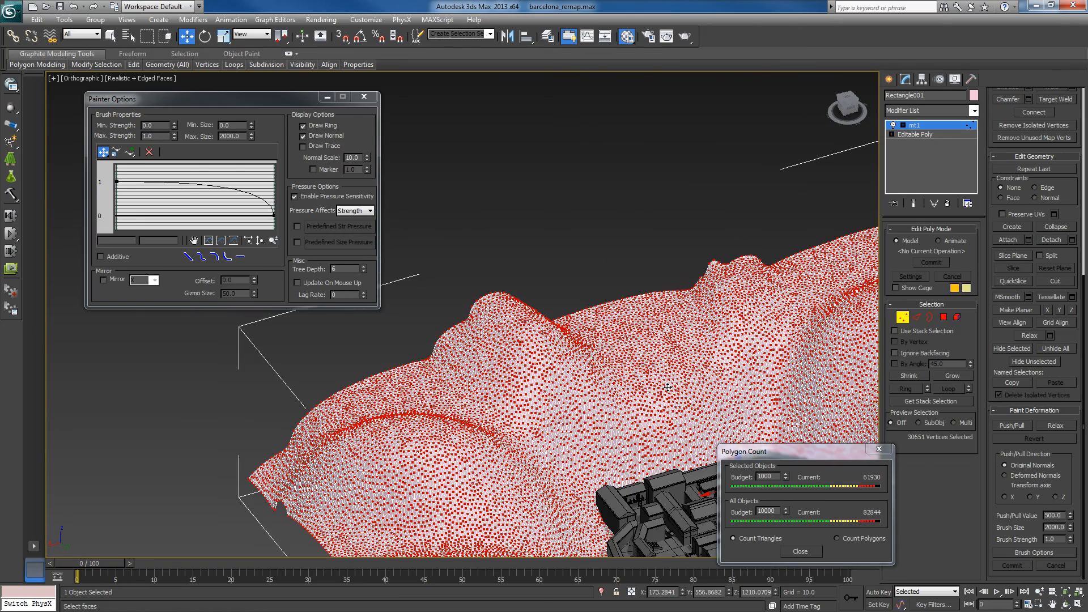
middle_click_drag(590, 322, 538, 319)
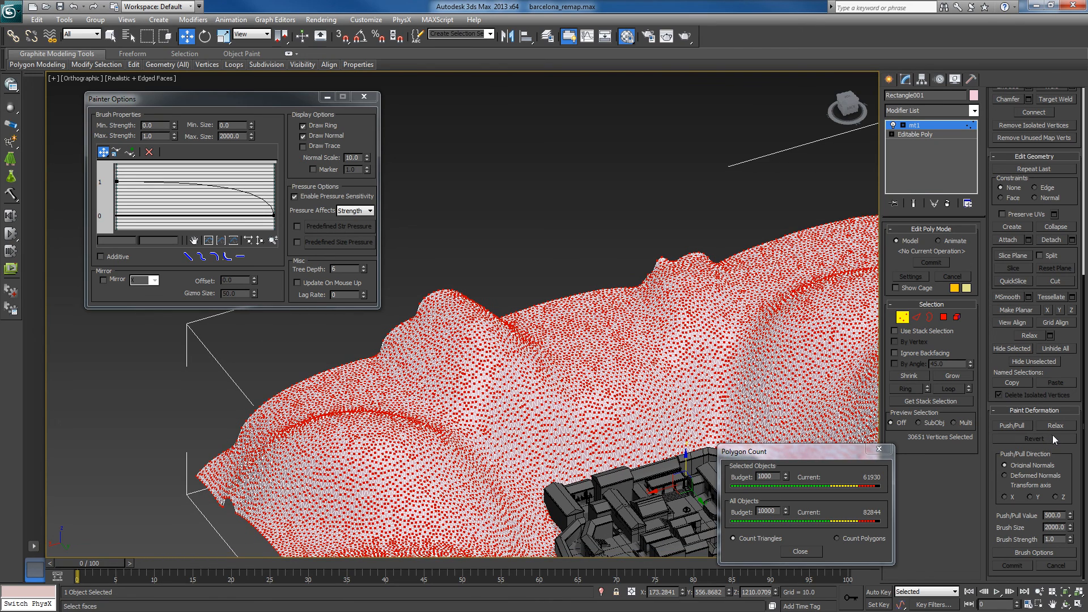
left_click(1012, 425)
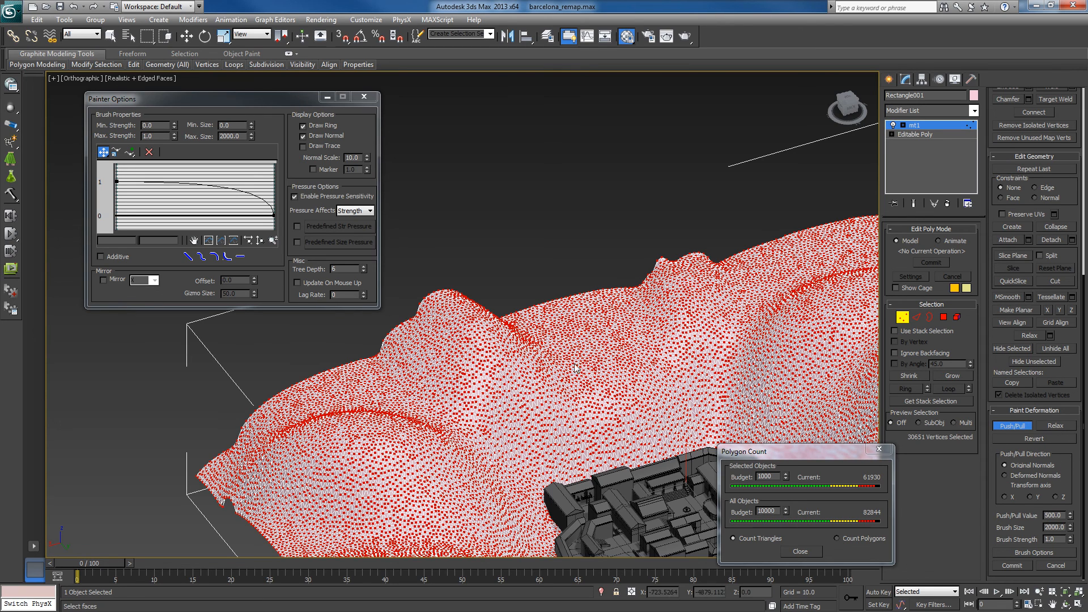
left_click(622, 399)
mouse_move(622, 399)
left_mouse_down()
mouse_move(610, 424)
mouse_move(541, 448)
mouse_move(511, 404)
left_mouse_up()
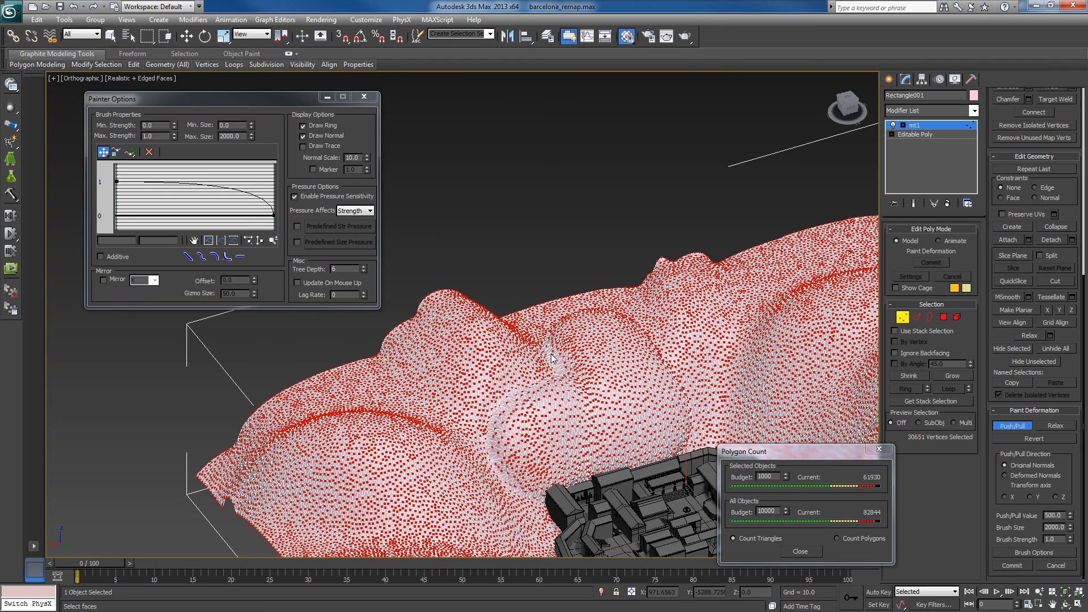
left_click_drag(699, 343, 709, 379)
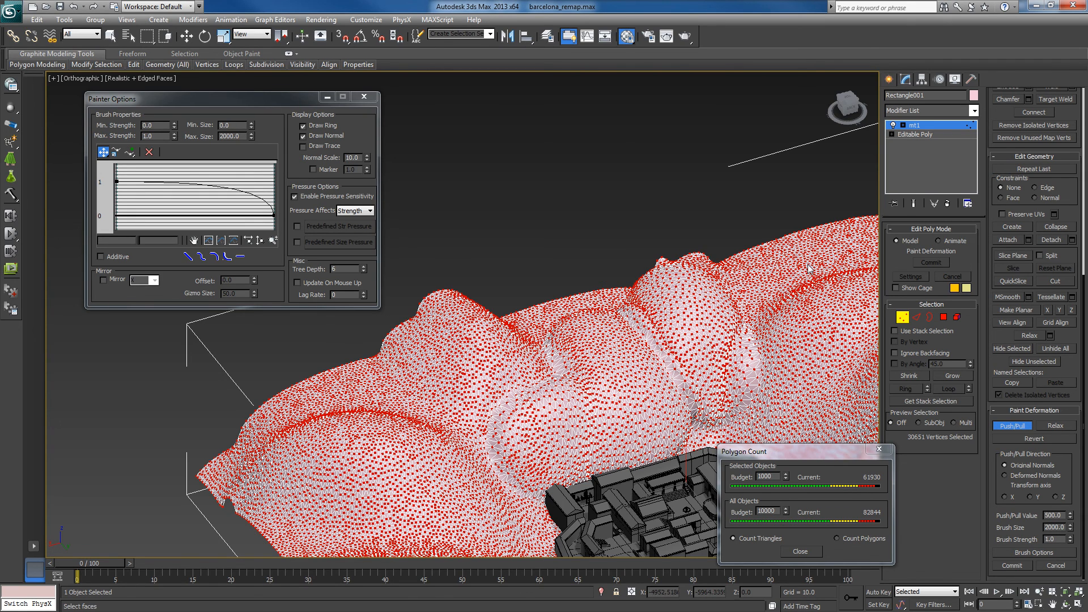
mouse_move(809, 267)
left_mouse_down()
mouse_move(824, 302)
mouse_move(805, 333)
mouse_move(701, 413)
mouse_move(668, 414)
left_mouse_up()
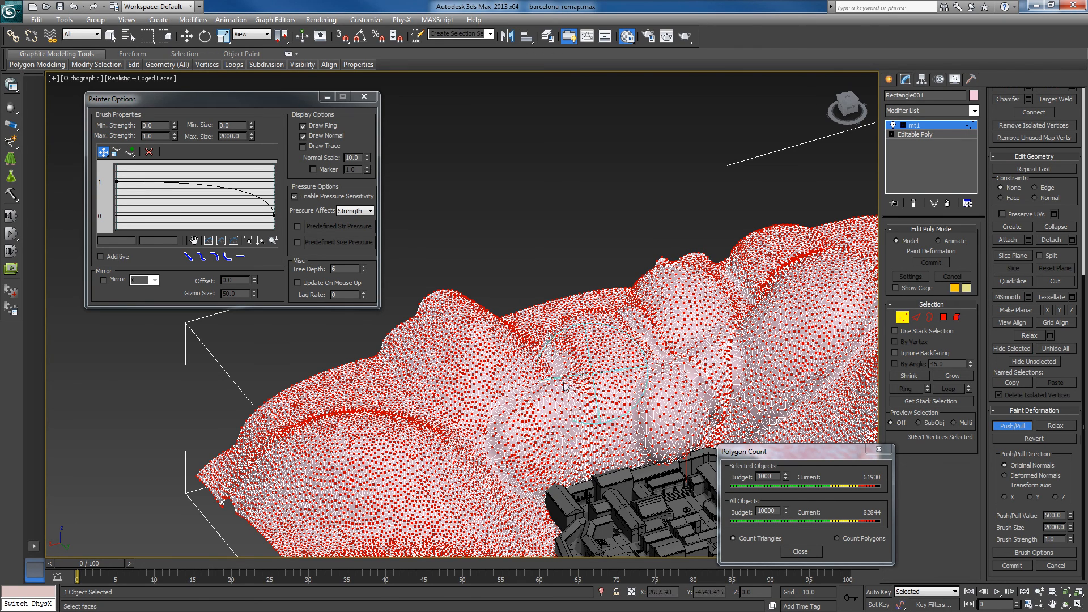
- Raise a rounded bulge just below the mountain's planar ledge, and set the brush size to 1000
middle_click_drag(564, 383, 482, 380, "alt")
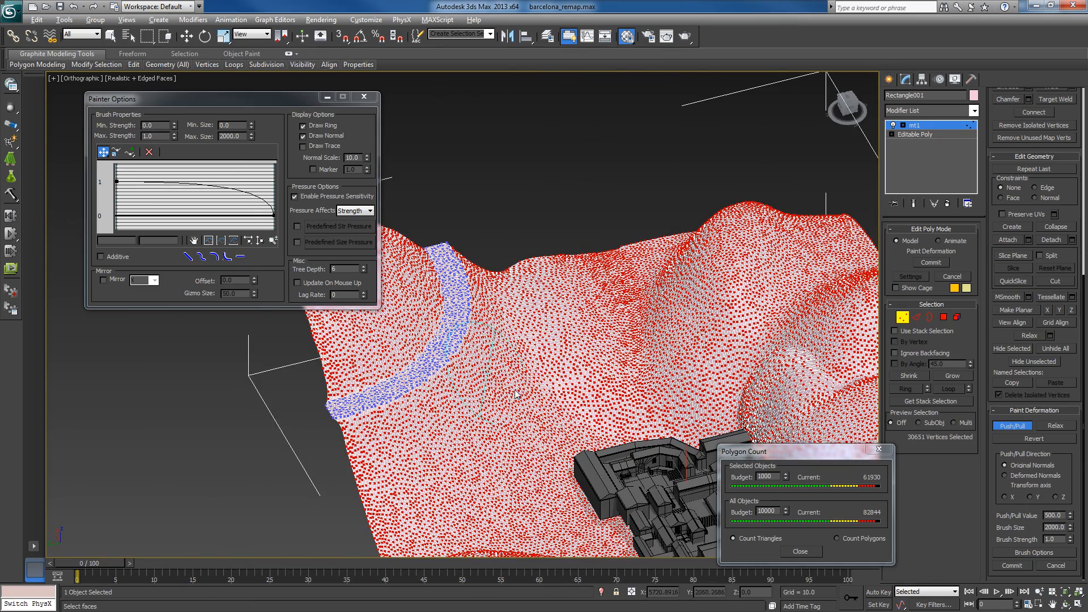
mouse_move(505, 413)
left_mouse_down()
mouse_move(497, 429)
mouse_move(453, 446)
left_mouse_up()
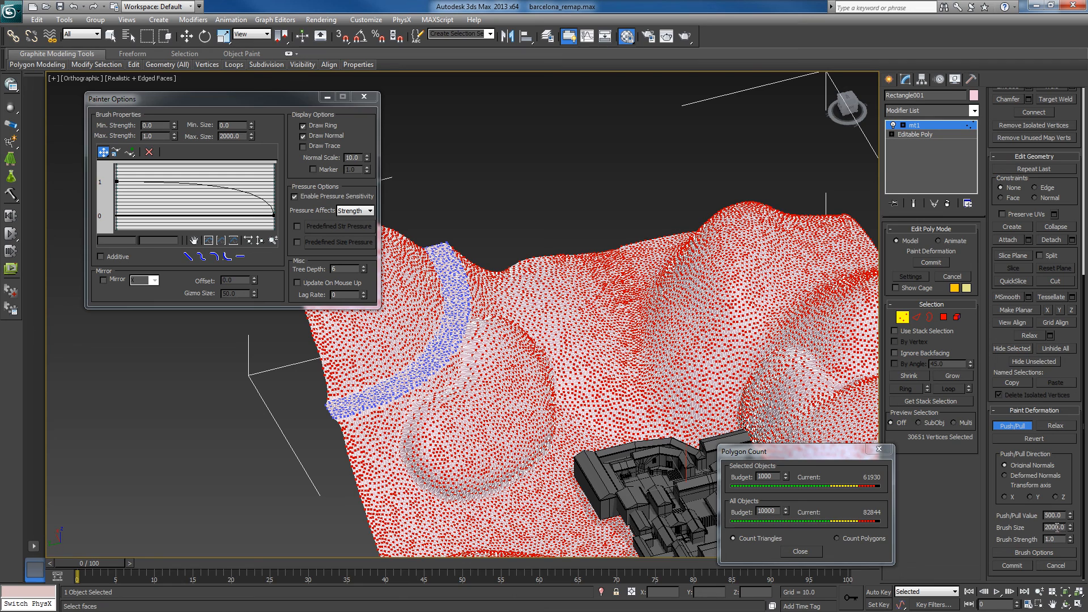
type("0")
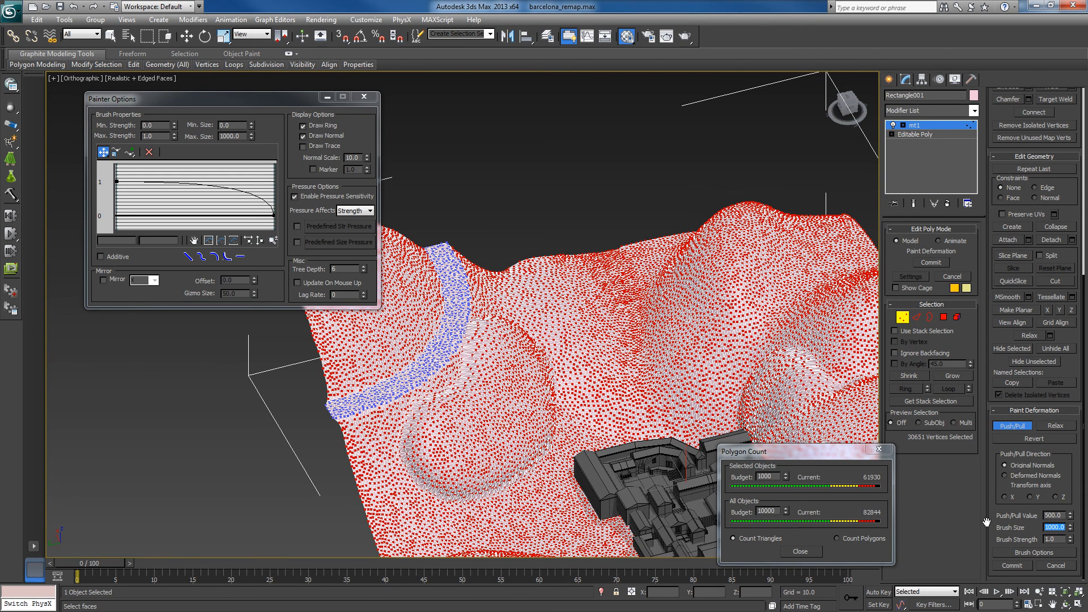
middle_click_drag(584, 375, 505, 381, "alt")
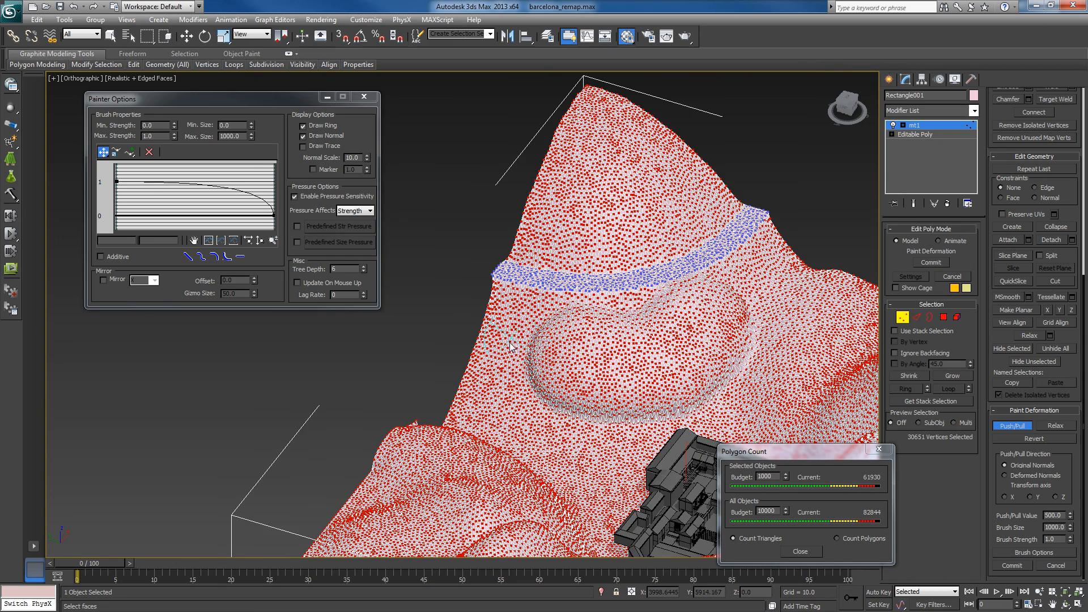
- Paint Push/Pull bulges around the swelling below the mountain's planar ledge, and a rounded mound on the slope behind the map
mouse_move(510, 344)
left_mouse_down()
mouse_move(483, 335)
mouse_move(525, 373)
mouse_move(677, 390)
left_mouse_up()
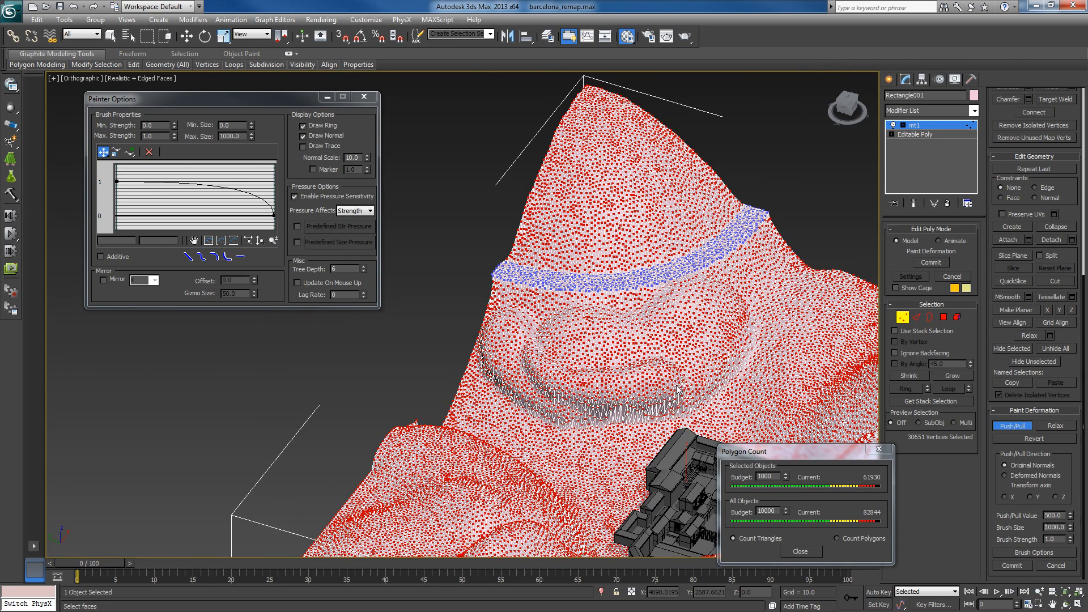
mouse_move(755, 314)
left_mouse_down()
mouse_move(774, 367)
mouse_move(763, 400)
left_mouse_up()
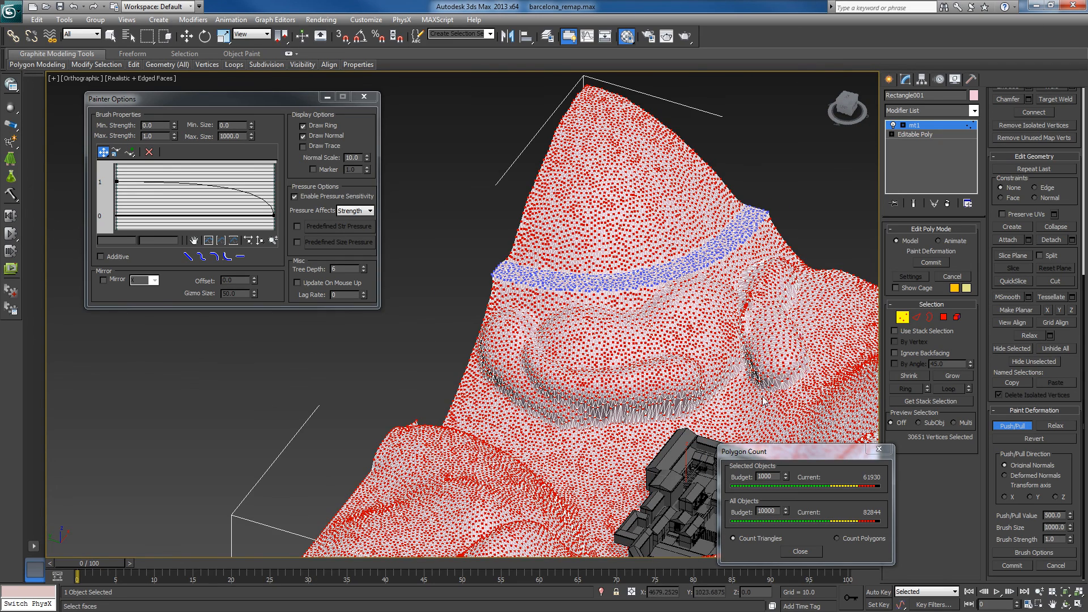
middle_click_drag(561, 408, 493, 415, "alt")
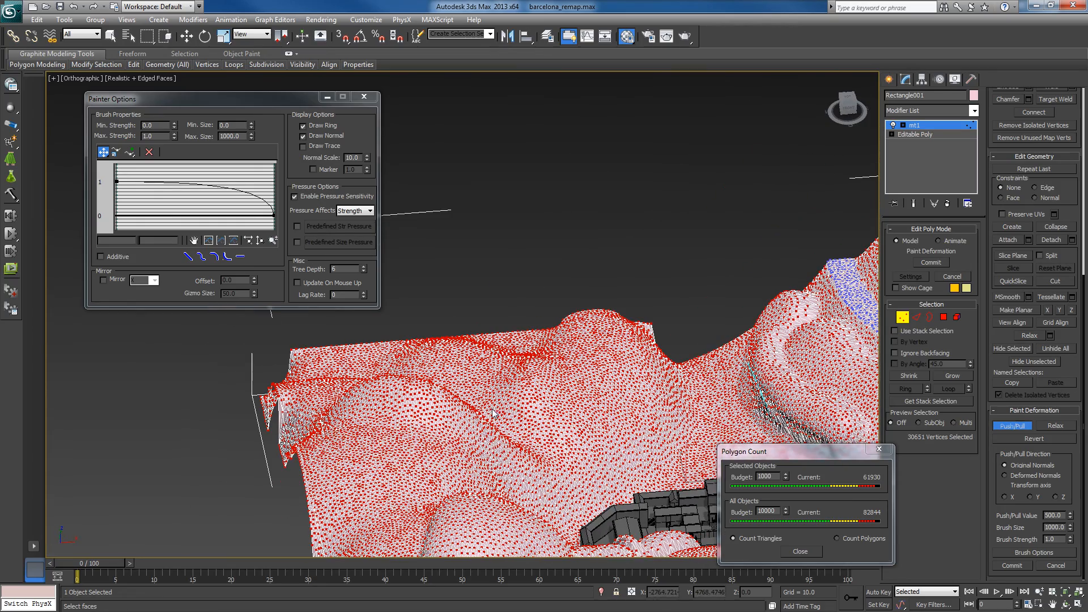
mouse_move(709, 363)
left_mouse_down()
mouse_move(674, 403)
mouse_move(642, 389)
left_mouse_up()
left_click_drag(663, 369, 672, 357)
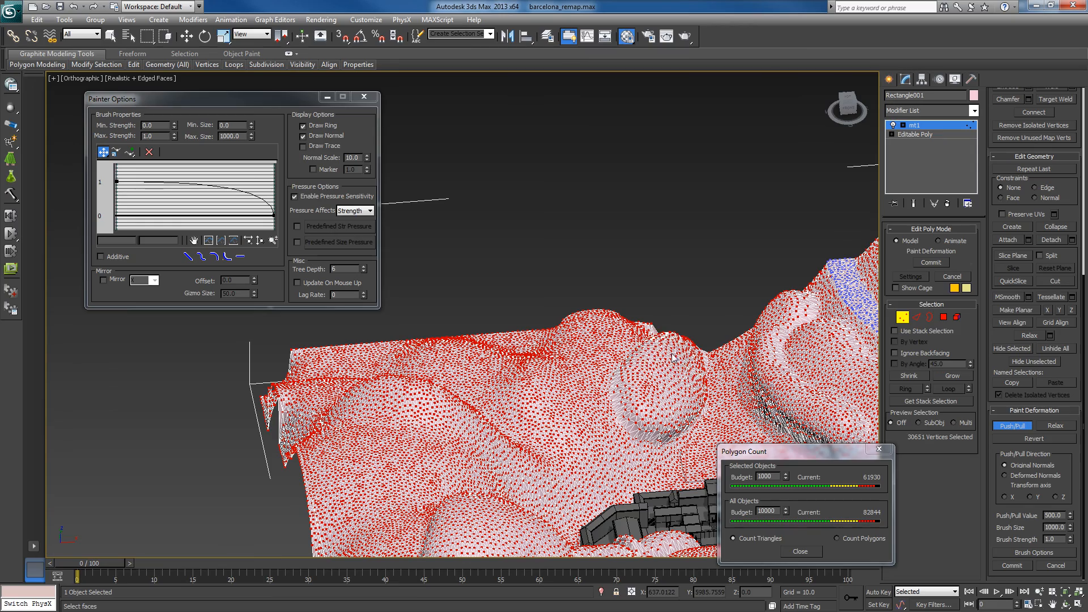
middle_click_drag(682, 401, 723, 321, "alt")
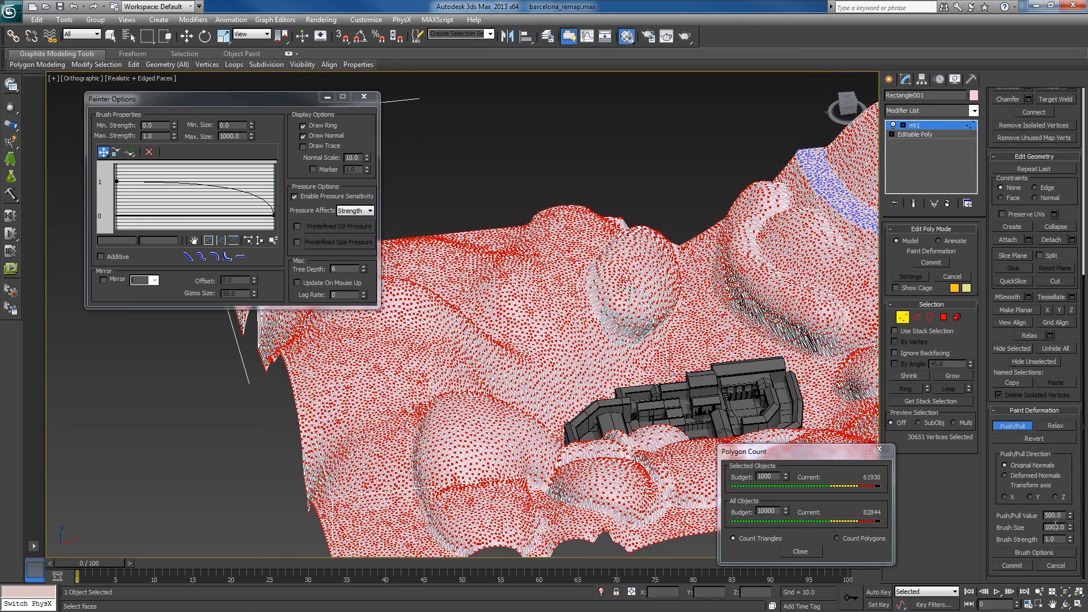
middle_click_drag(583, 336, 607, 338, "alt")
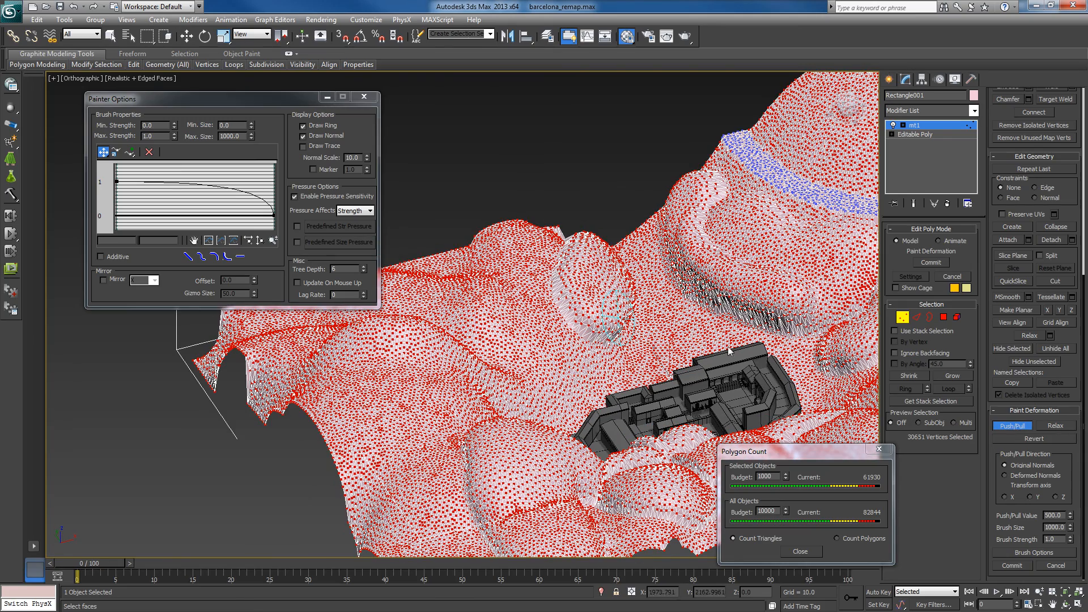
- Smooth the new mound, the steep rim and the creases below the mountain's ledge with the Relax brush
left_click(1059, 426)
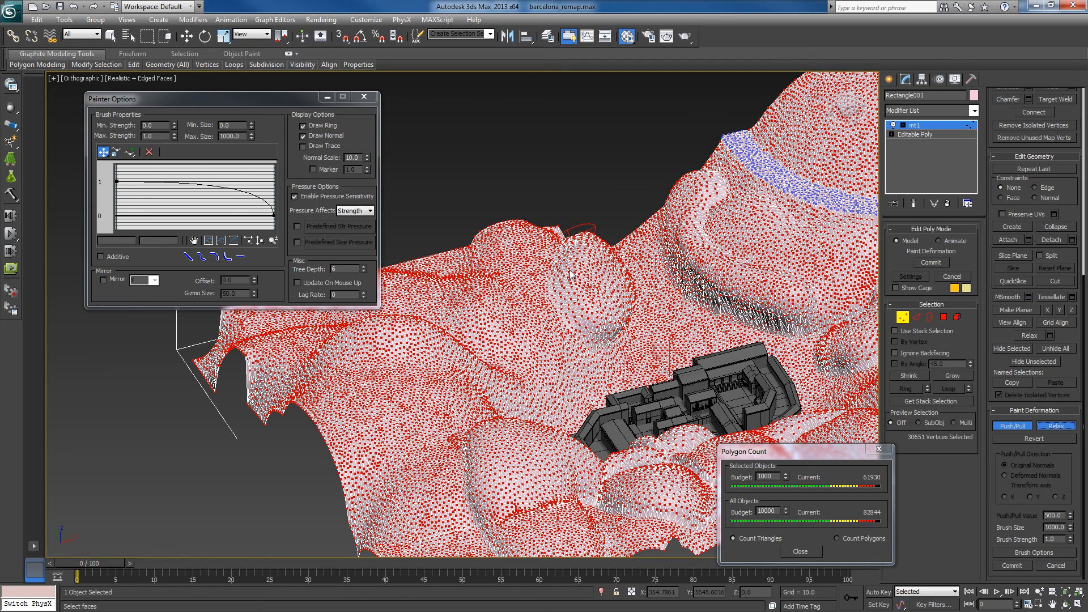
middle_click_drag(642, 341, 771, 353, "alt")
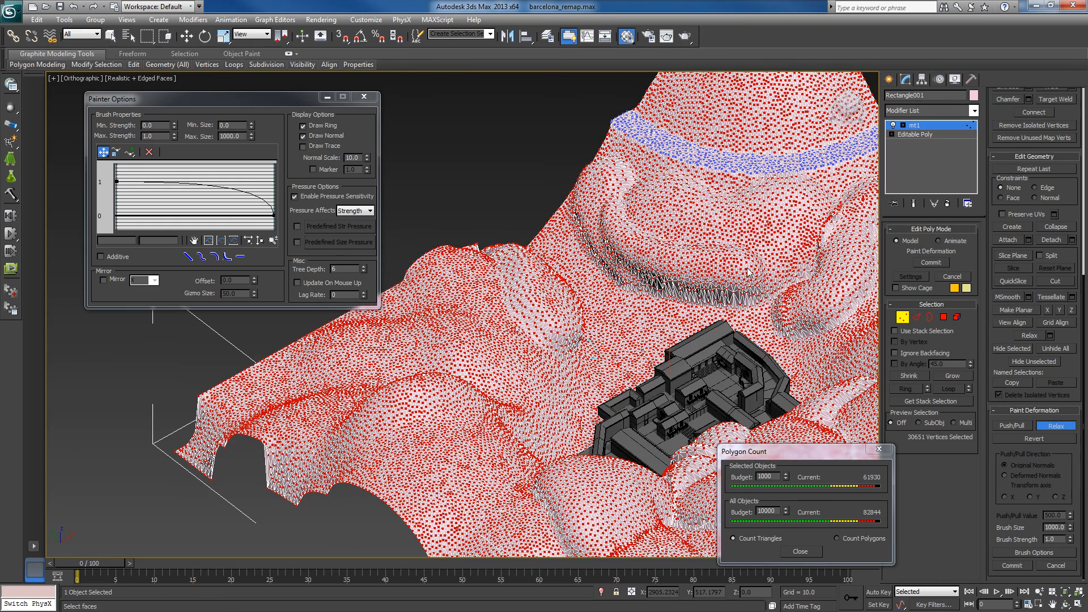
mouse_move(727, 289)
left_mouse_down()
mouse_move(638, 292)
mouse_move(618, 281)
mouse_move(613, 259)
mouse_move(618, 272)
mouse_move(709, 278)
mouse_move(843, 324)
mouse_move(880, 246)
mouse_move(809, 333)
left_mouse_up()
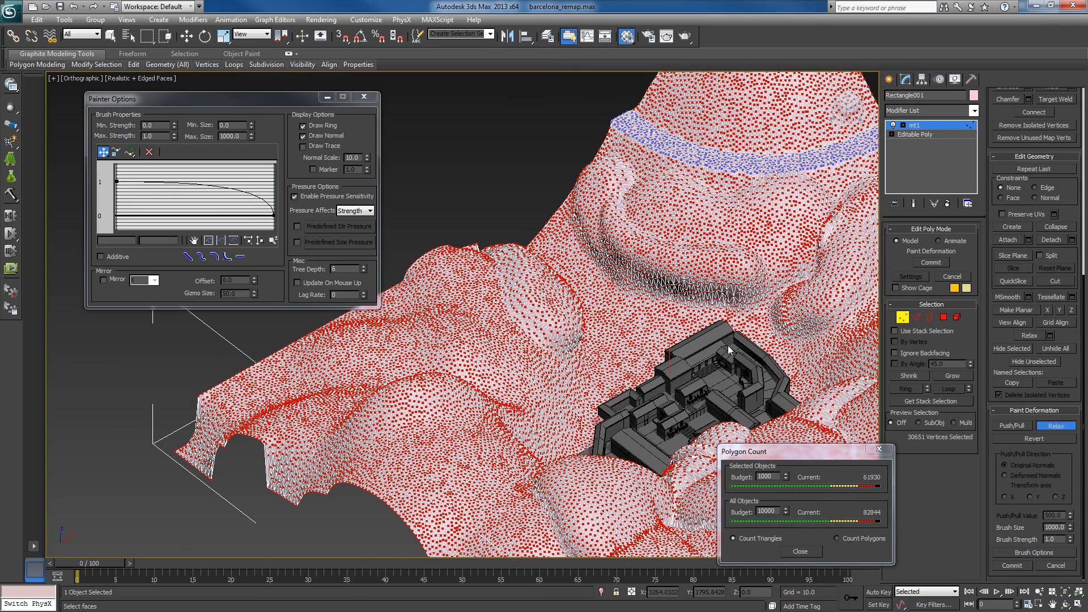
middle_click_drag(733, 326, 843, 329, "alt")
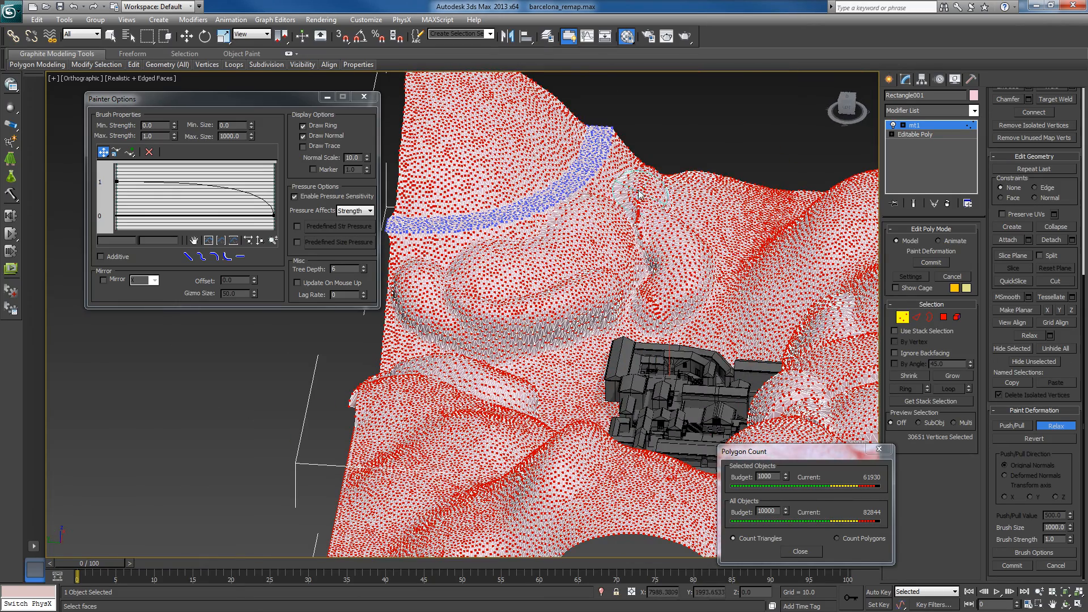
mouse_move(638, 194)
left_mouse_down()
mouse_move(634, 187)
mouse_move(630, 204)
mouse_move(645, 241)
mouse_move(636, 165)
mouse_move(640, 179)
left_mouse_up()
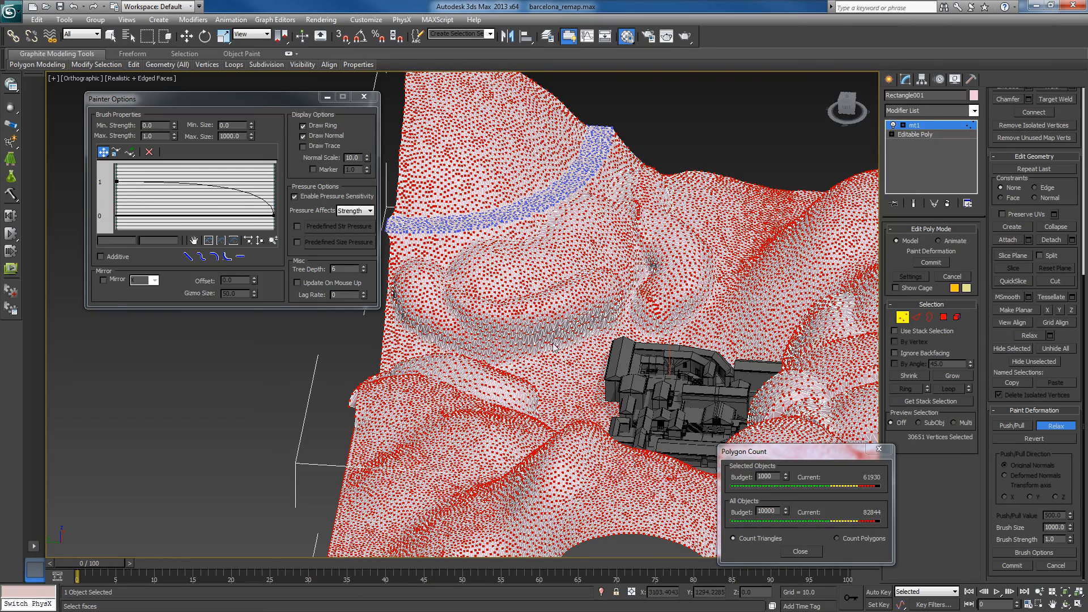
middle_click_drag(513, 348, 340, 350, "alt")
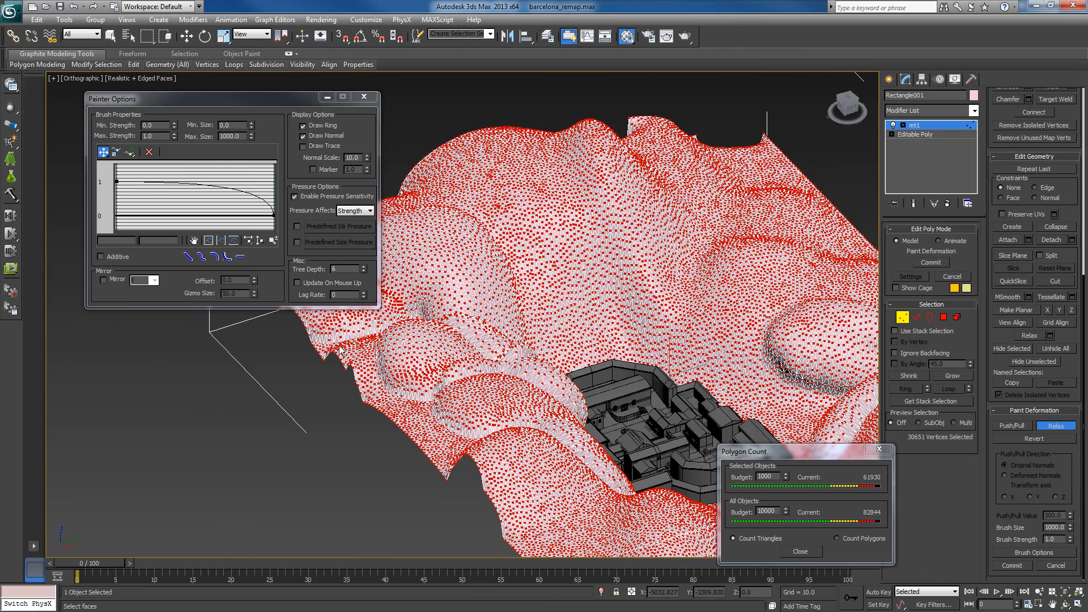
middle_click_drag(452, 321, 466, 333)
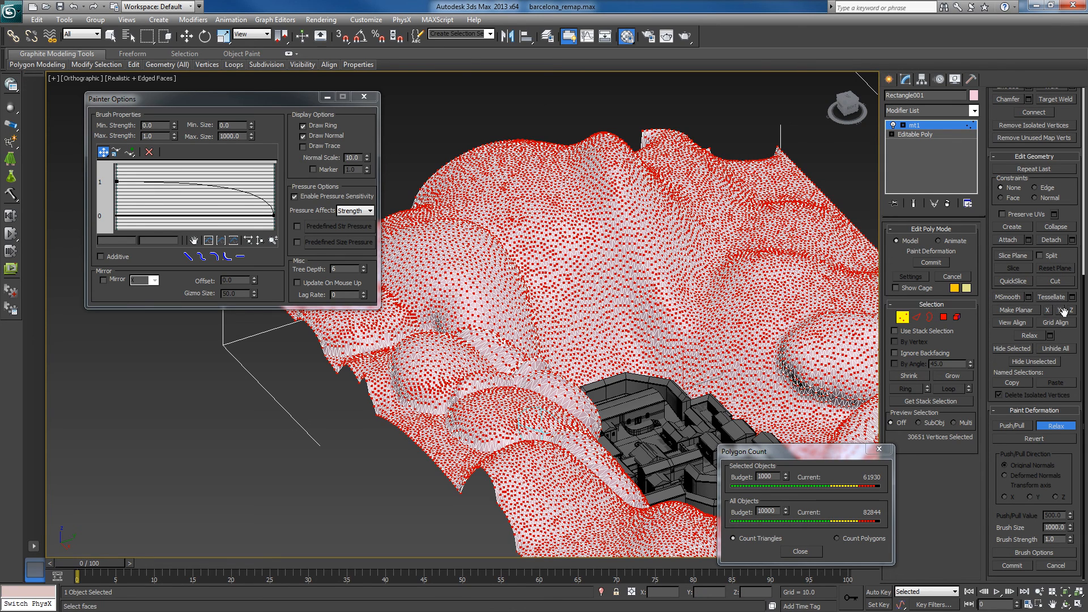
- Relax all selected terrain vertices, lowering the iterations from the initial setting for a gentler smoothing, and accept the result
left_click(1052, 337)
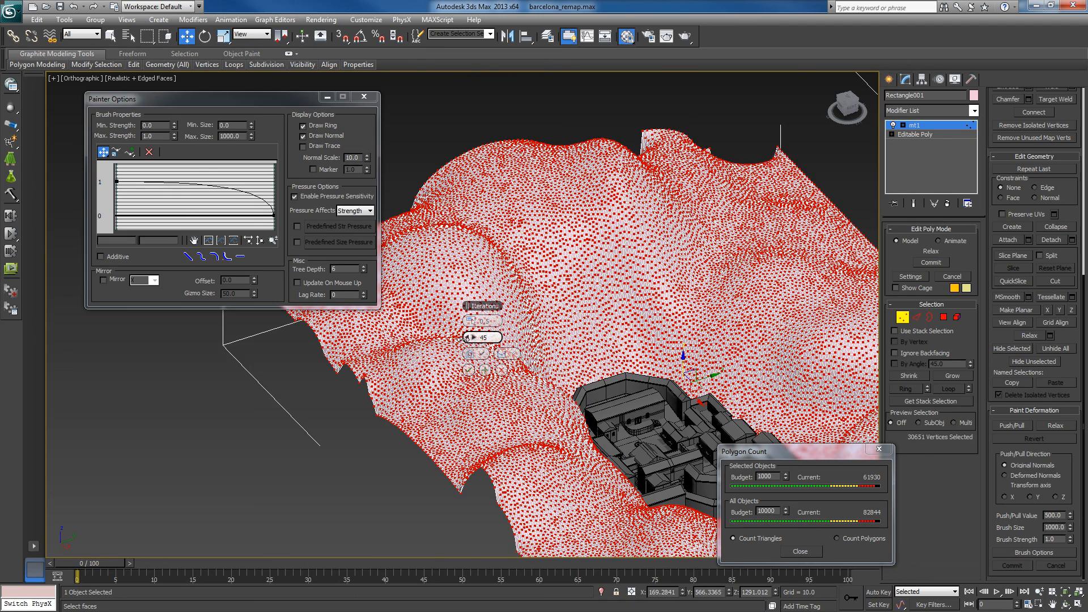
left_click_drag(467, 337, 389, 348)
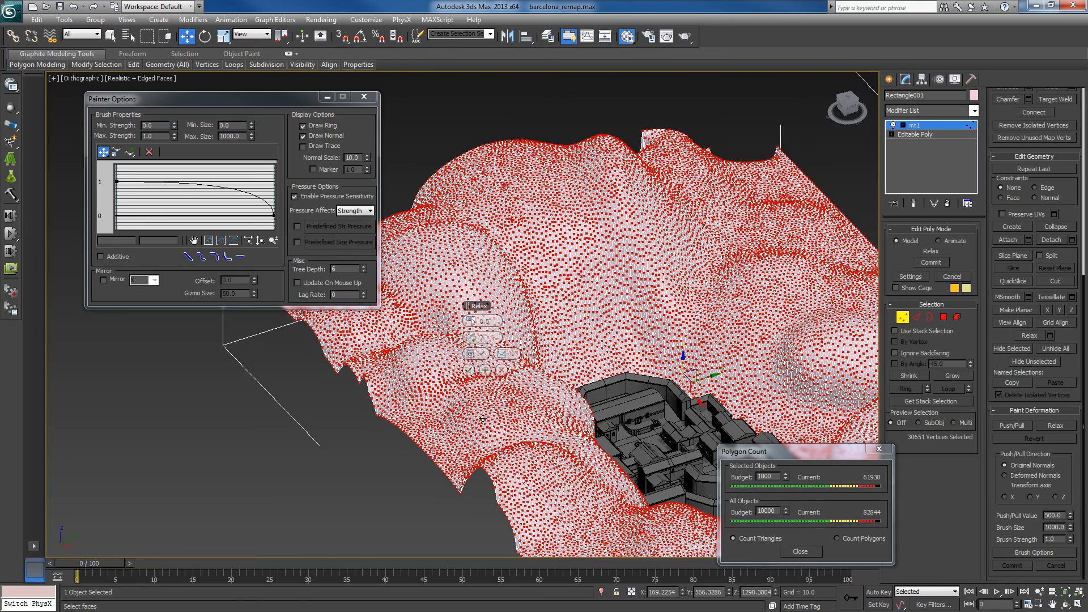
left_click(468, 370)
- Set the Push/Pull value to -500 and carve a hollow into the hillside above the map
middle_click_drag(585, 433, 684, 438, "alt")
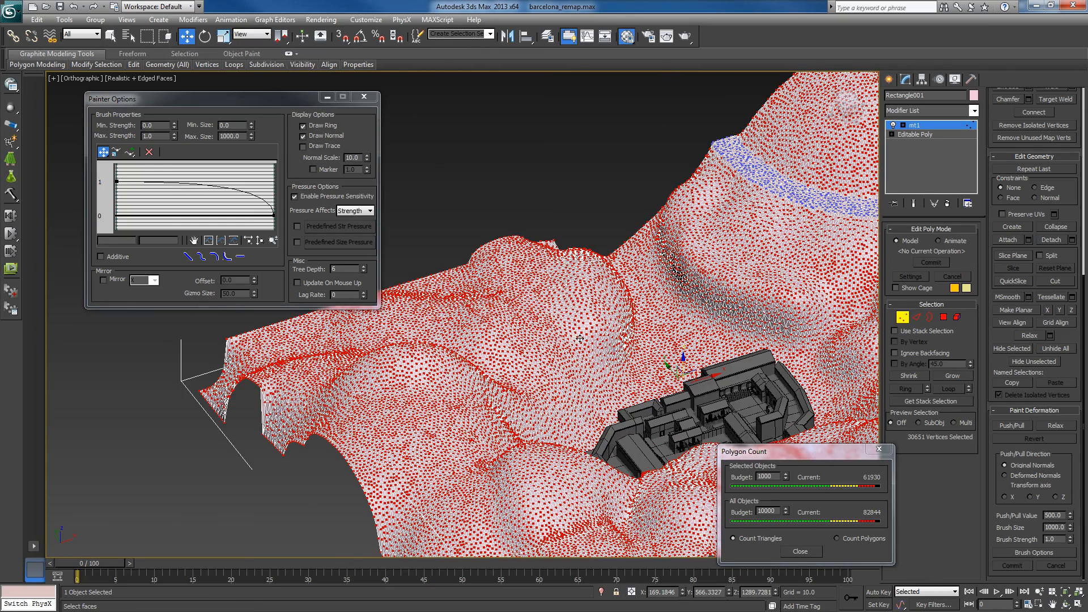
middle_click_drag(580, 338, 686, 334, "alt")
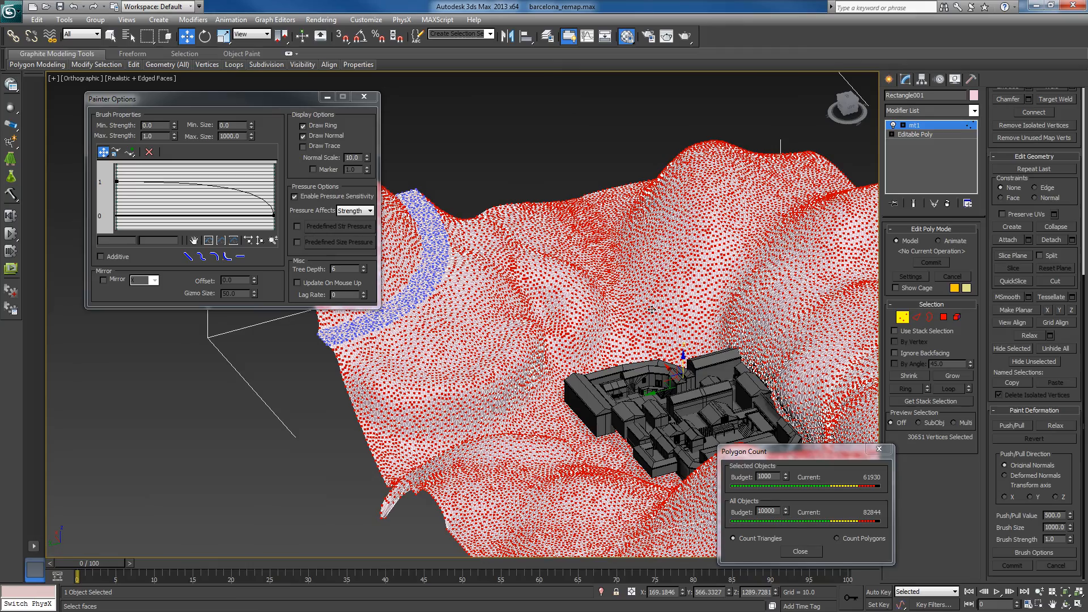
mouse_move(570, 354)
middle_mouse_down("alt")
mouse_move(535, 372)
mouse_move(590, 351)
mouse_move(575, 347)
middle_mouse_up("alt")
middle_click_drag(654, 302, 536, 362, "alt")
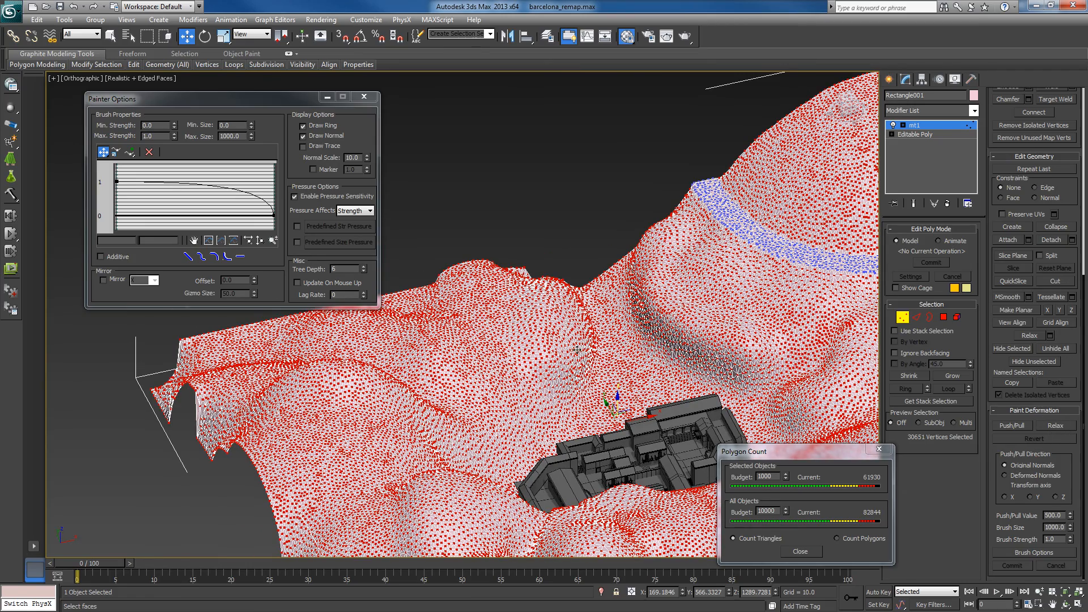
middle_click_drag(550, 333, 454, 337, "alt")
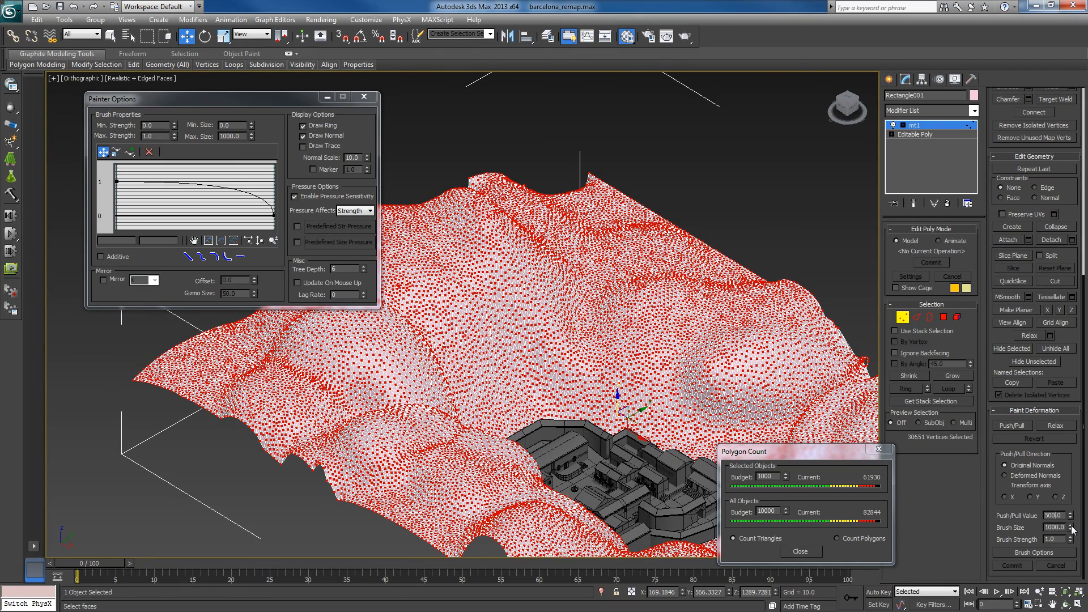
type("-")
left_click(1013, 426)
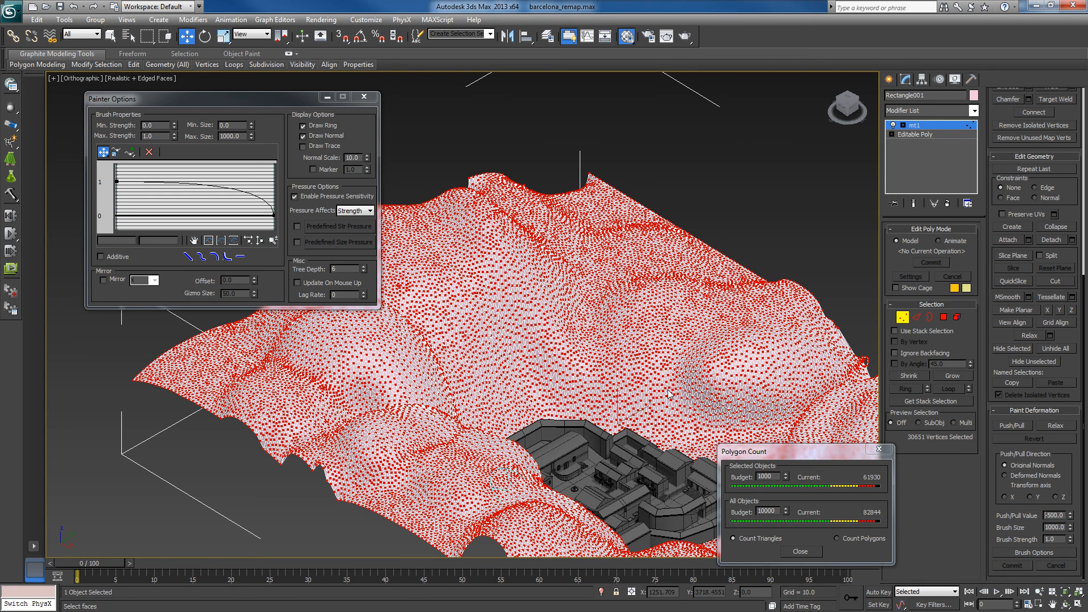
mouse_move(479, 324)
left_mouse_down()
mouse_move(476, 375)
mouse_move(519, 377)
mouse_move(494, 295)
mouse_move(522, 303)
mouse_move(542, 349)
mouse_move(506, 370)
mouse_move(467, 357)
left_mouse_up()
middle_click_drag(568, 358, 481, 337, "alt")
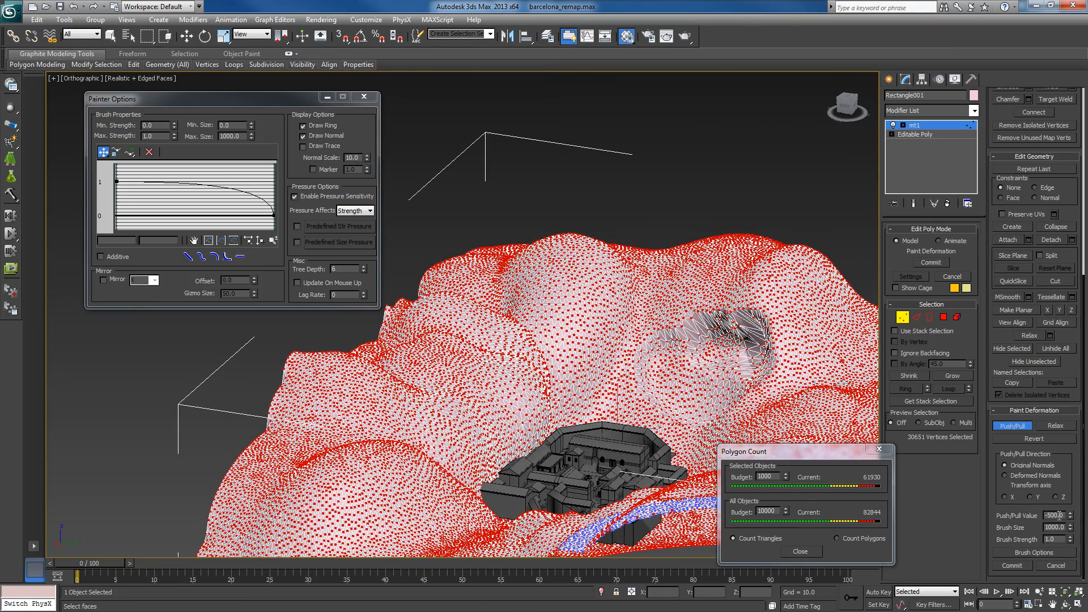
- Try the Revert brush on the carved hollow, and smooth its stretched edges with the Relax brush
left_click(1057, 438)
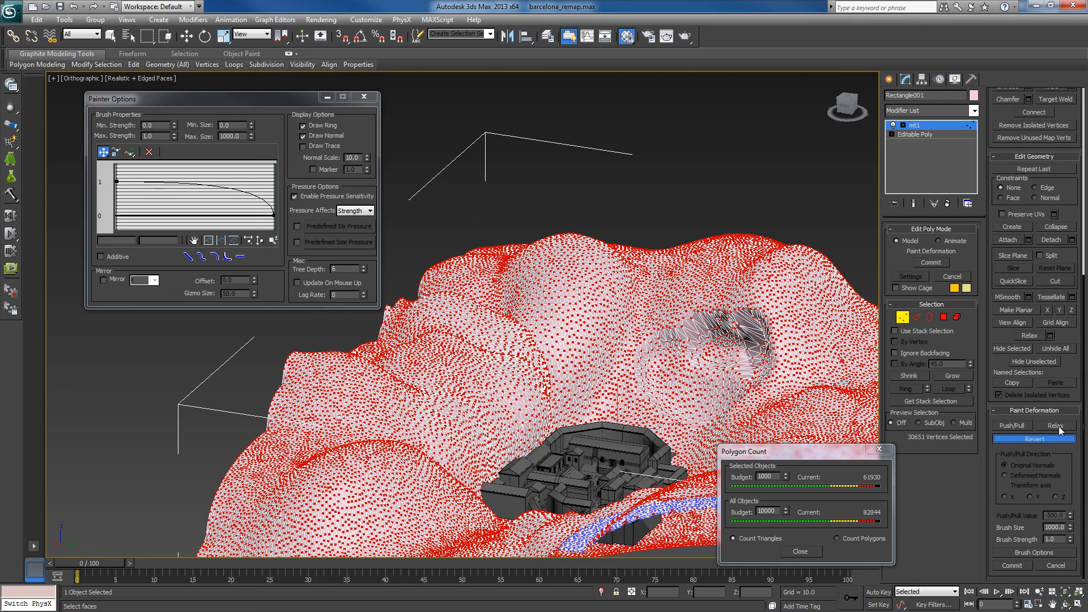
left_click_drag(721, 375, 722, 337)
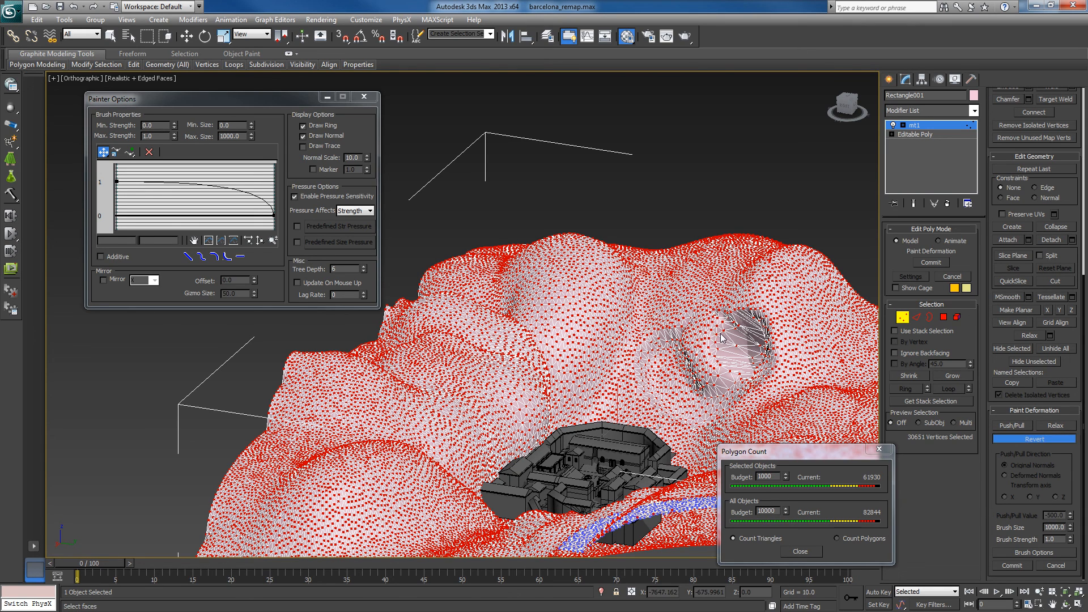
left_click(1057, 424)
mouse_move(743, 334)
left_mouse_down()
mouse_move(729, 341)
mouse_move(758, 347)
mouse_move(755, 327)
mouse_move(732, 325)
left_mouse_up()
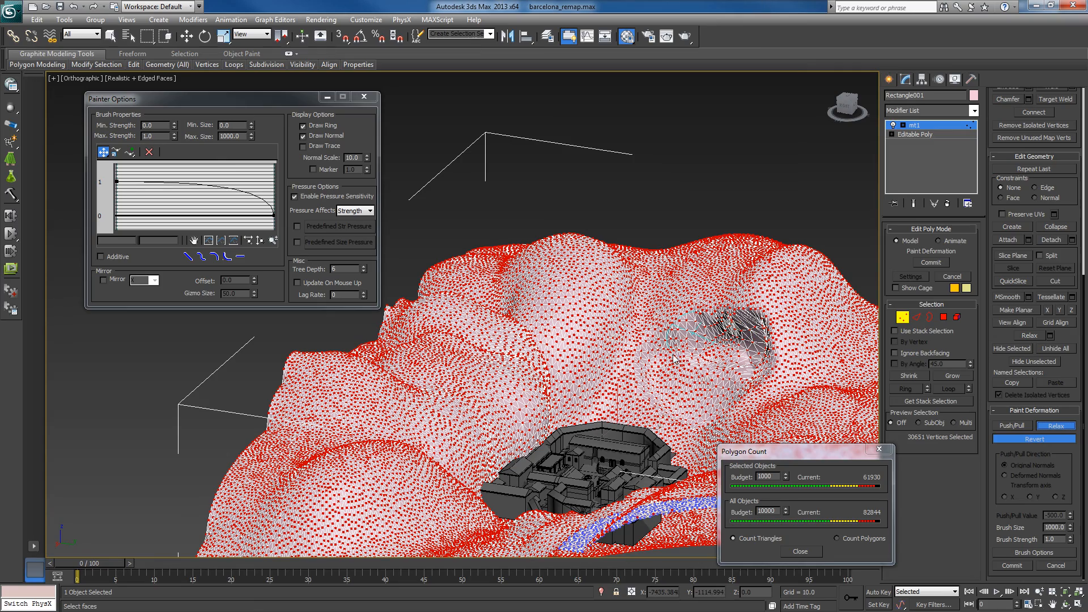
middle_click_drag(714, 362, 812, 344)
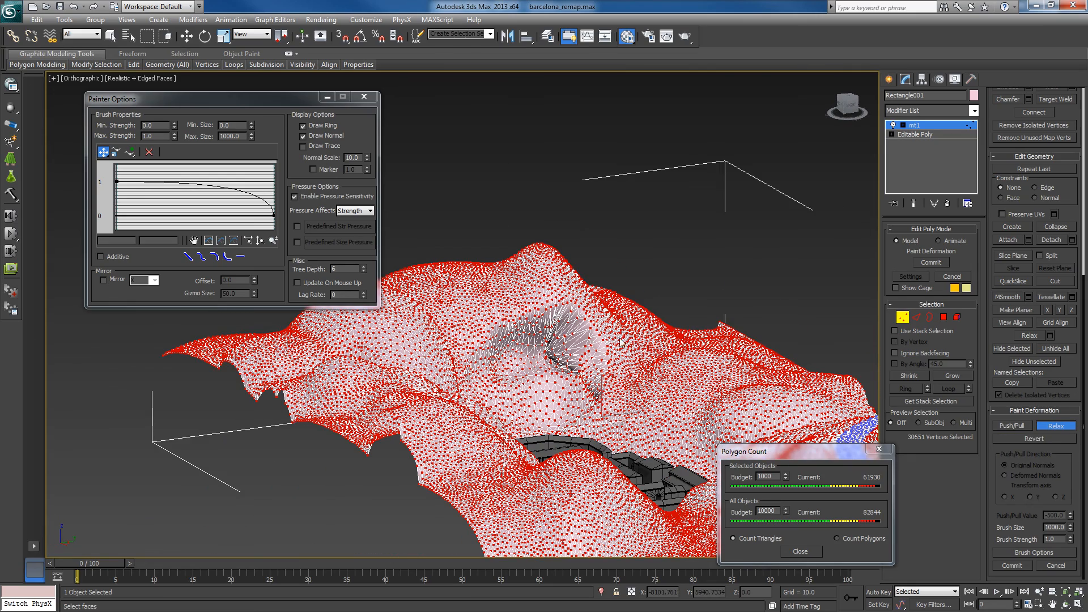
mouse_move(543, 344)
left_mouse_down()
mouse_move(525, 334)
mouse_move(544, 327)
mouse_move(500, 349)
mouse_move(486, 374)
mouse_move(584, 363)
mouse_move(598, 388)
mouse_move(592, 408)
mouse_move(548, 418)
mouse_move(512, 397)
mouse_move(506, 369)
left_mouse_up()
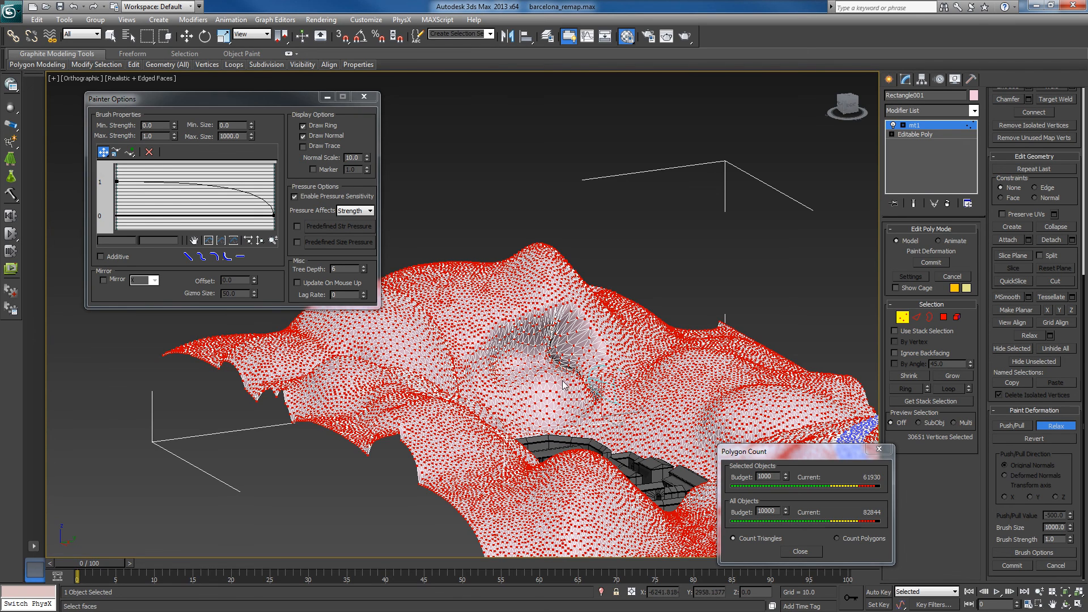
middle_click_drag(562, 381, 524, 382, "alt")
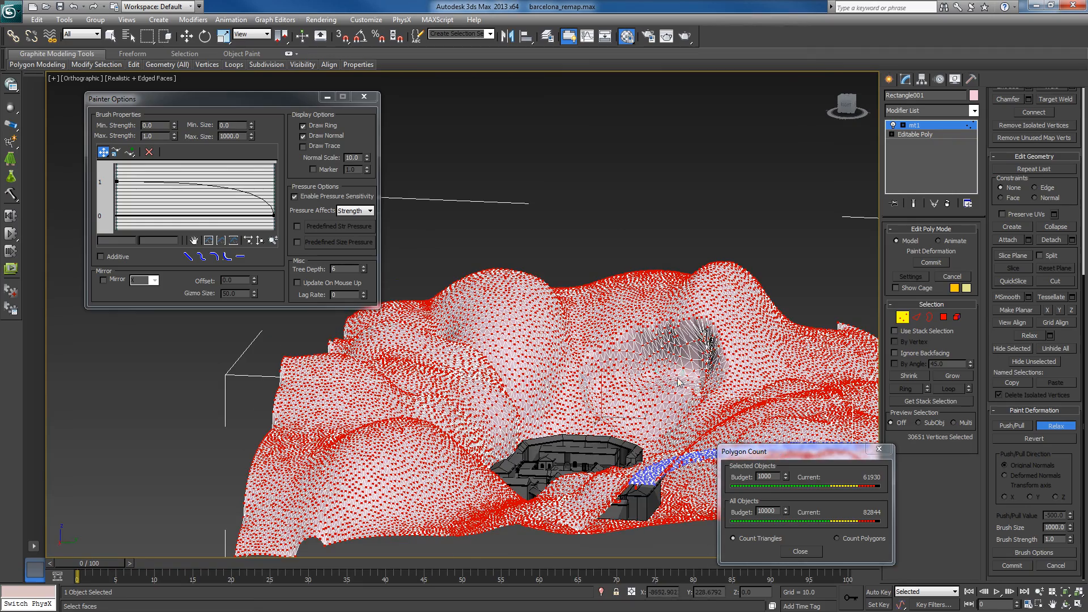
- Paint more Relax strokes over the hollow's upper wall and side crease to even out the stretched triangles
middle_click_drag(678, 383, 741, 397, "alt")
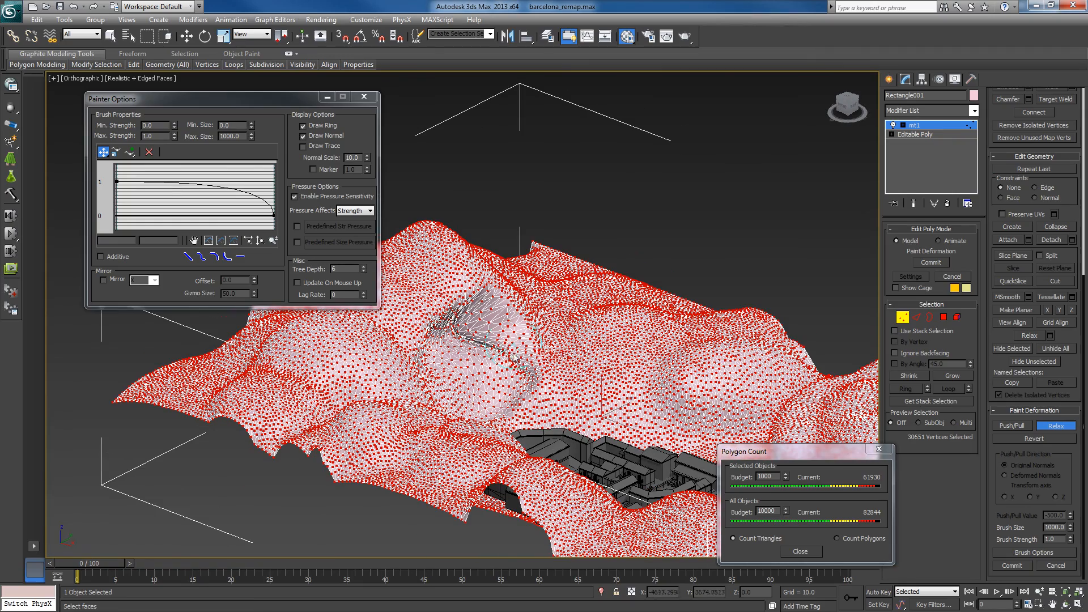
left_click_drag(519, 373, 516, 394)
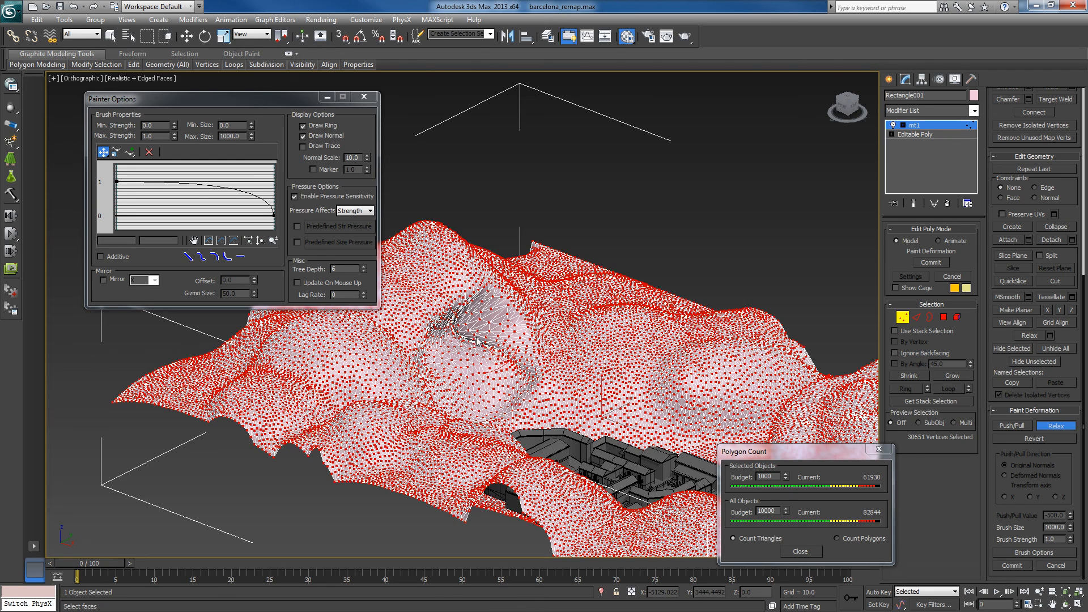
mouse_move(465, 334)
left_mouse_down()
mouse_move(458, 321)
mouse_move(477, 298)
mouse_move(414, 336)
mouse_move(455, 329)
left_mouse_up()
middle_click_drag(625, 370, 523, 367, "alt")
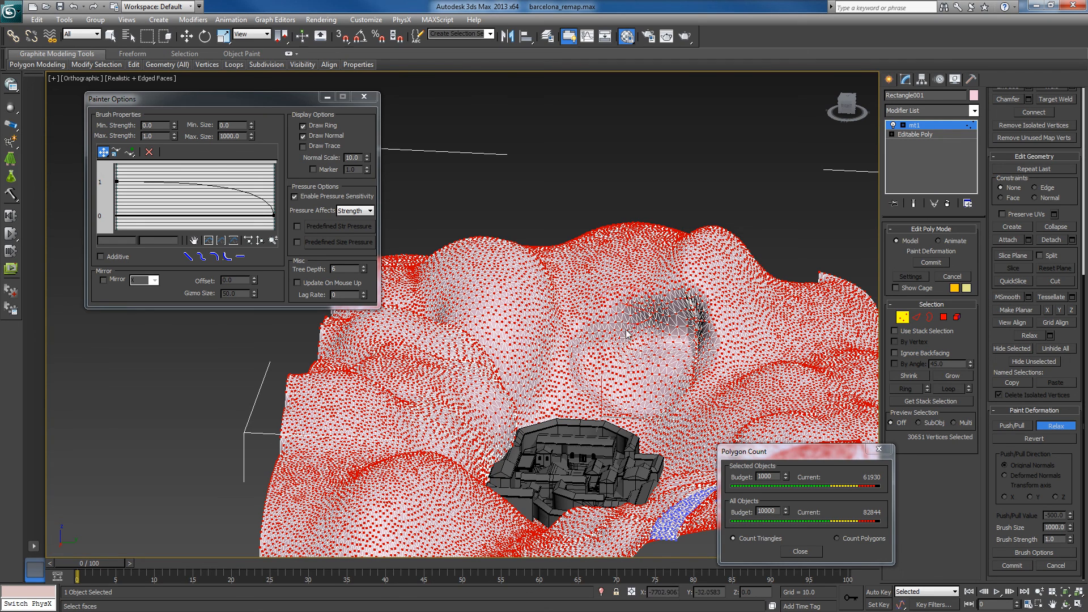
mouse_move(615, 322)
left_mouse_down()
mouse_move(709, 323)
mouse_move(601, 335)
mouse_move(676, 309)
mouse_move(723, 312)
mouse_move(610, 312)
mouse_move(672, 325)
left_mouse_up()
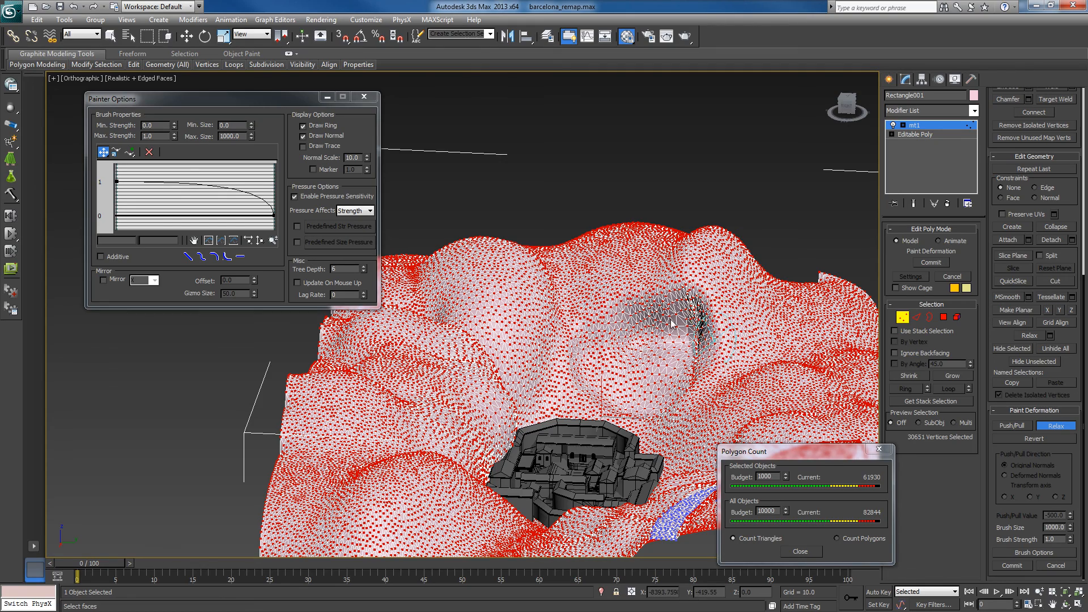
middle_click_drag(695, 325, 559, 311, "alt")
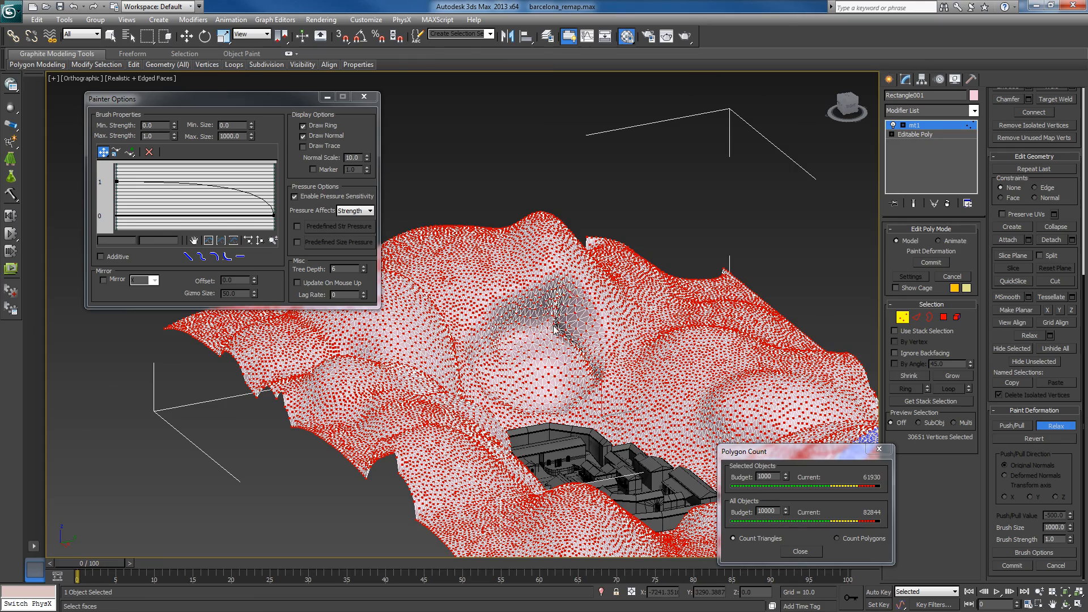
mouse_move(557, 321)
left_mouse_down()
mouse_move(571, 350)
mouse_move(566, 282)
mouse_move(558, 323)
left_mouse_up()
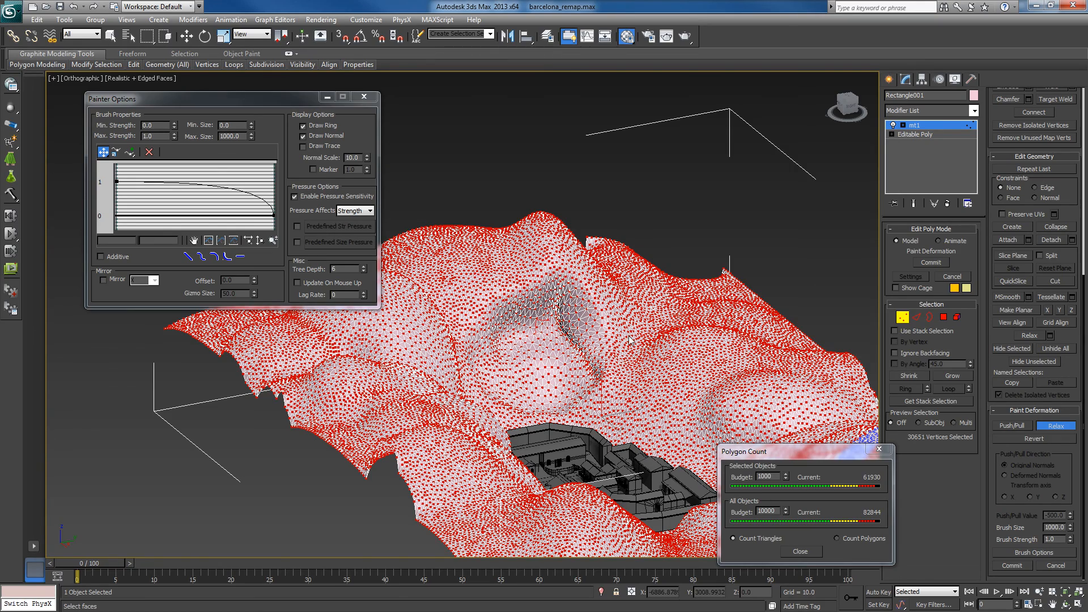
- Switch paint deformation from Relax back to the Push/Pull brush, and leave vertex editing on the terrain
mouse_move(630, 350)
middle_mouse_down("alt")
mouse_move(567, 357)
mouse_move(928, 398)
middle_mouse_up("alt")
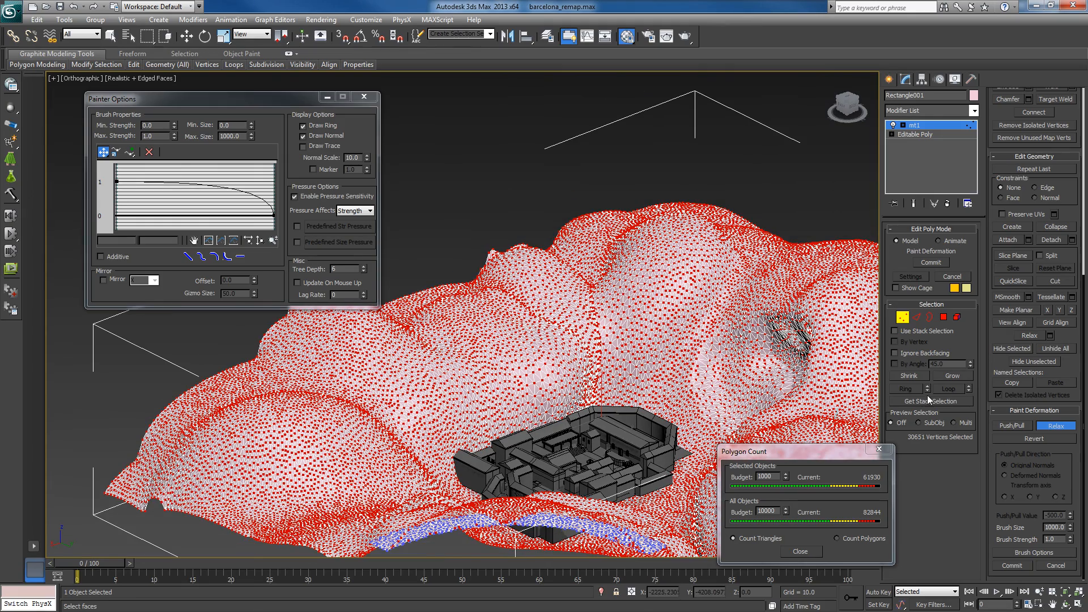
left_click(1023, 426)
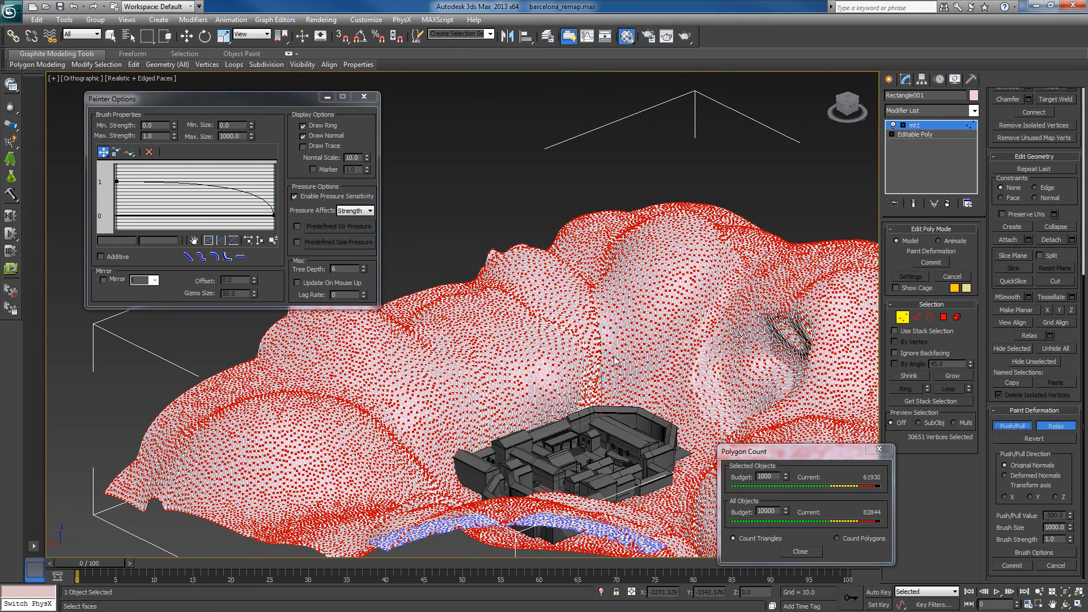
middle_click_drag(615, 360, 669, 319, "alt")
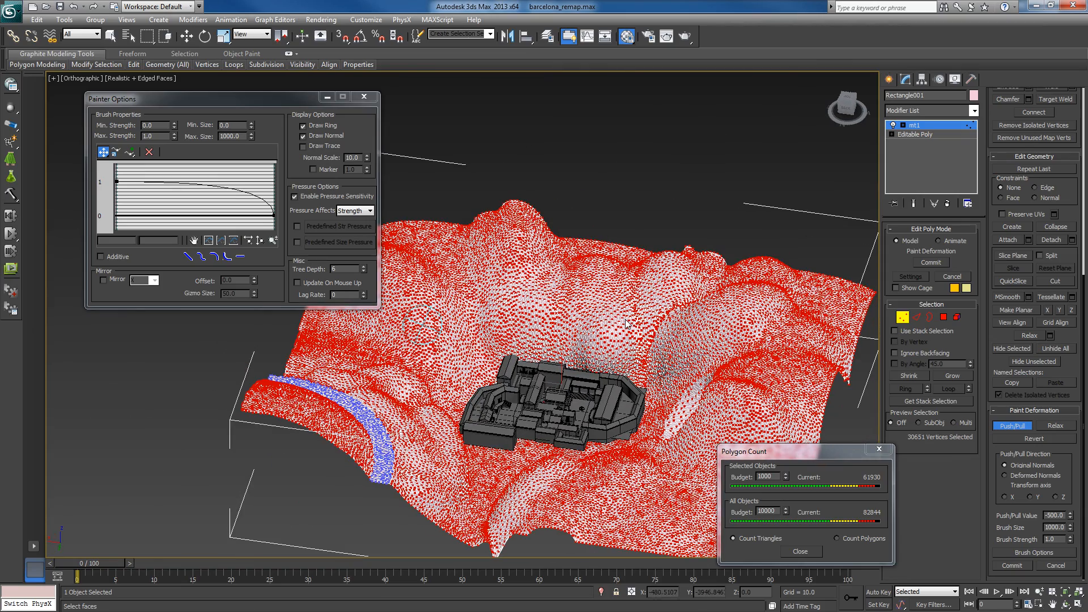
left_click(904, 321)
- Examine the checker-textured terrain from several sides for stretching around the mountains, the hollow and the map
middle_click_drag(578, 377, 653, 429, "alt")
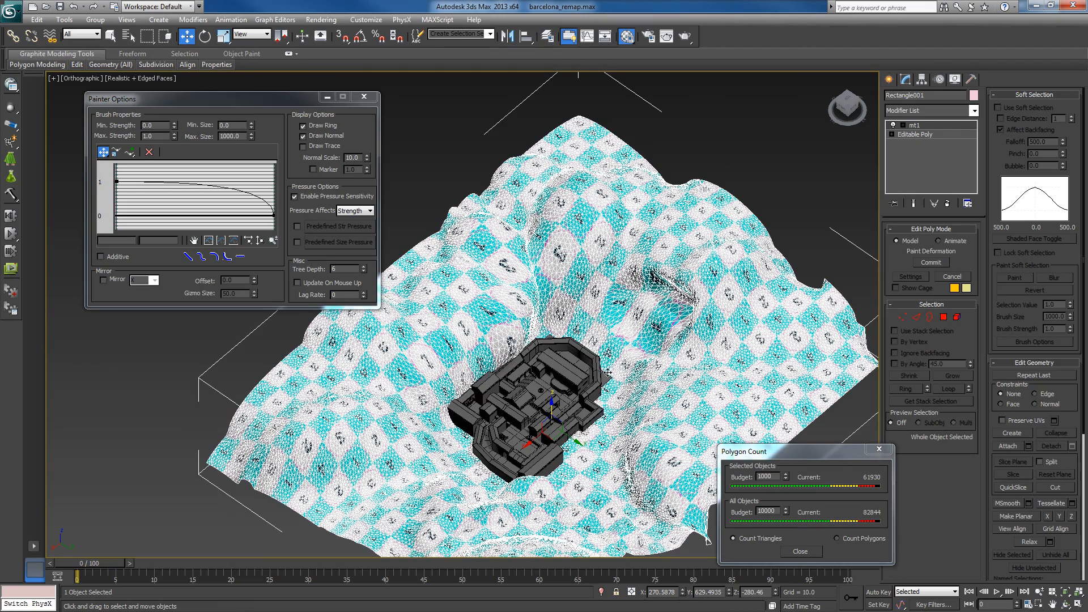
middle_click_drag(608, 372, 609, 349, "alt")
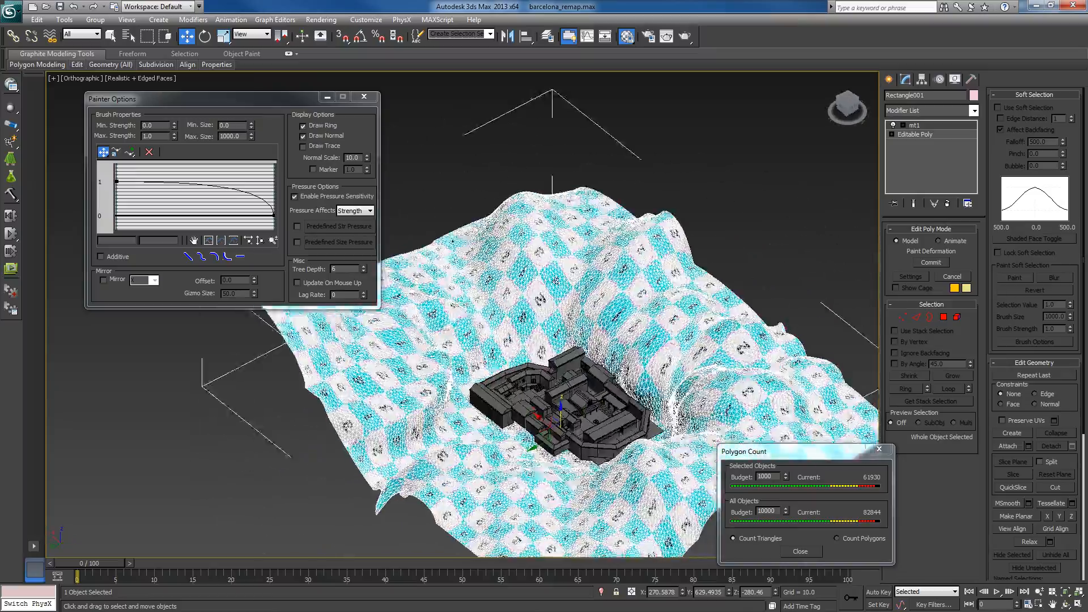
middle_click_drag(508, 341, 208, 365, "alt")
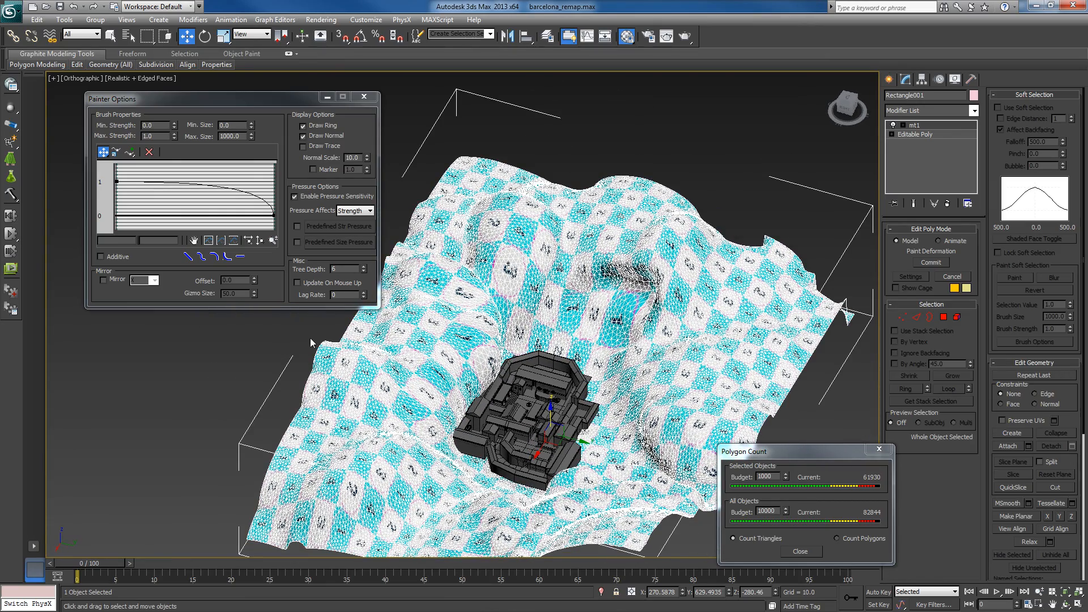
middle_click_drag(355, 354, 438, 343, "alt")
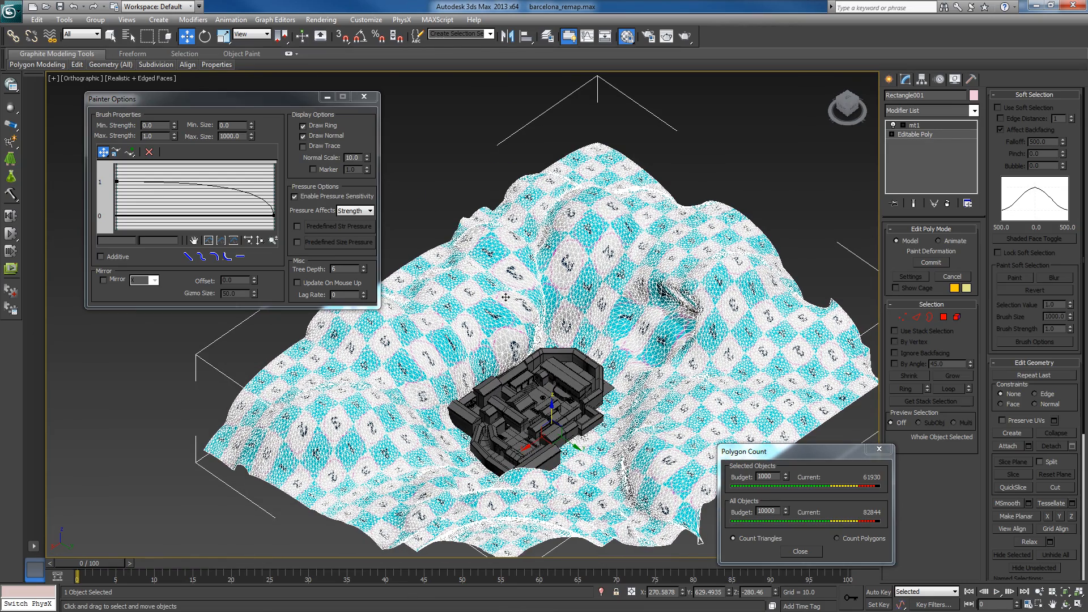
middle_click_drag(510, 331, 649, 330, "alt")
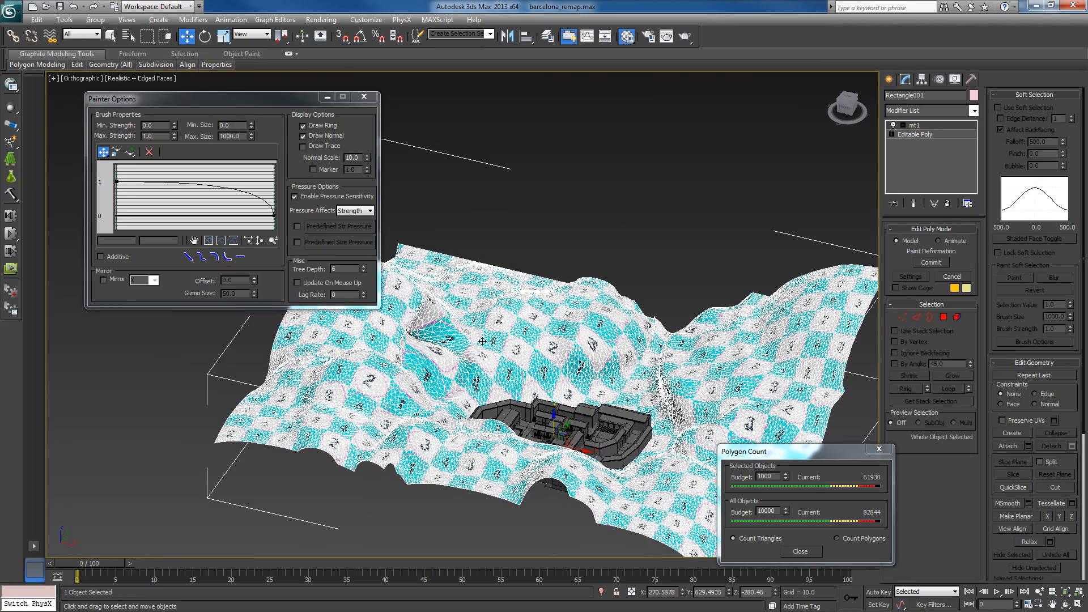
middle_click_drag(482, 341, 456, 339, "alt")
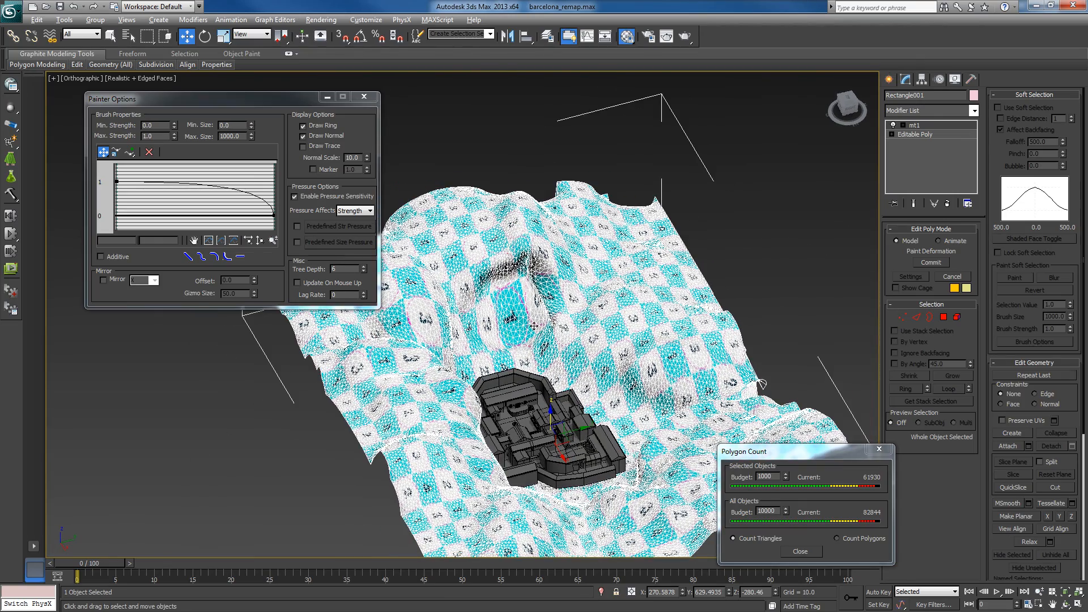
middle_click_drag(534, 326, 484, 346, "alt")
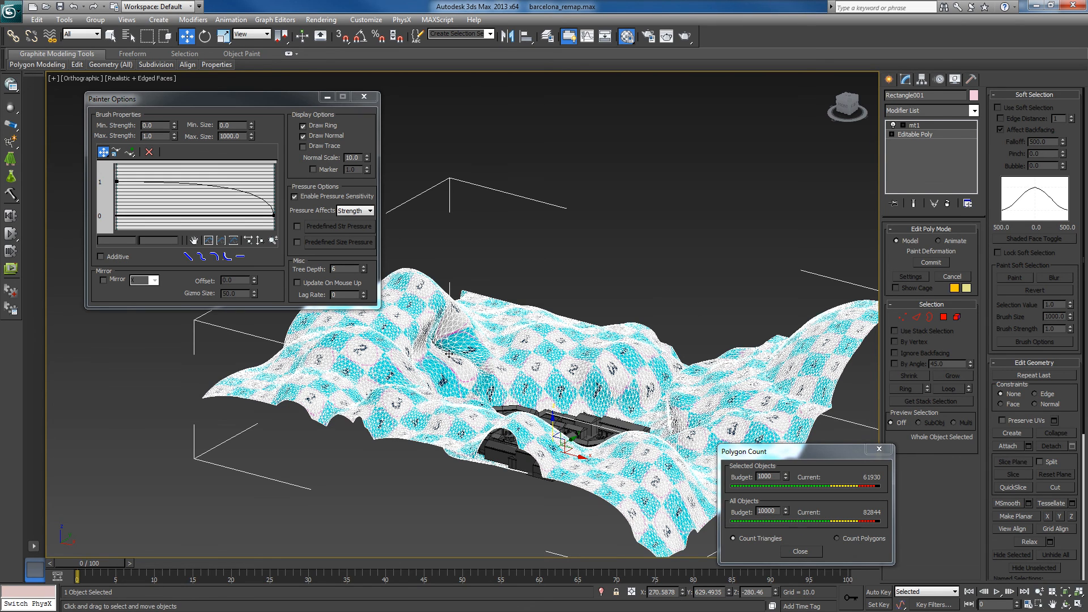
middle_click_drag(555, 356, 483, 366, "alt")
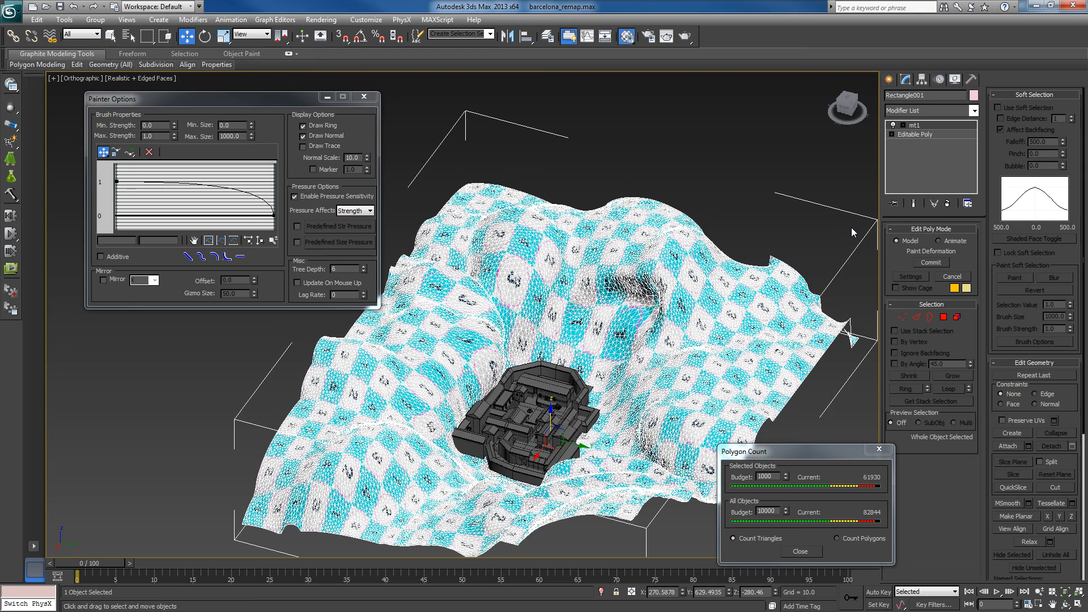
- Add an Unwrap UVW modifier to the terrain and select all of its texture vertices in the UV editor
left_click(975, 110)
left_click_drag(975, 148, 952, 426)
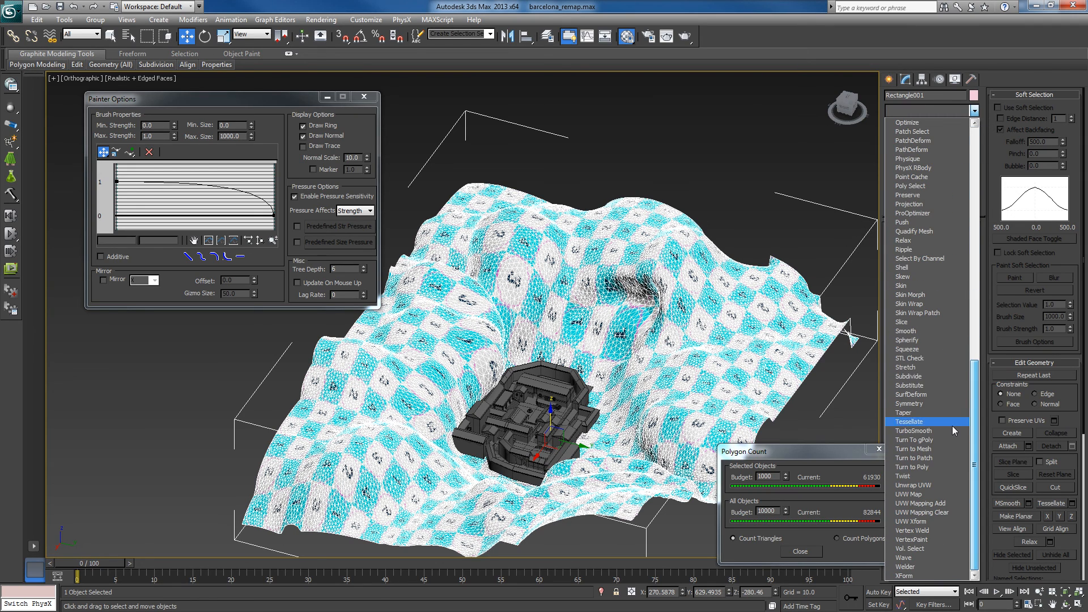
left_click(935, 484)
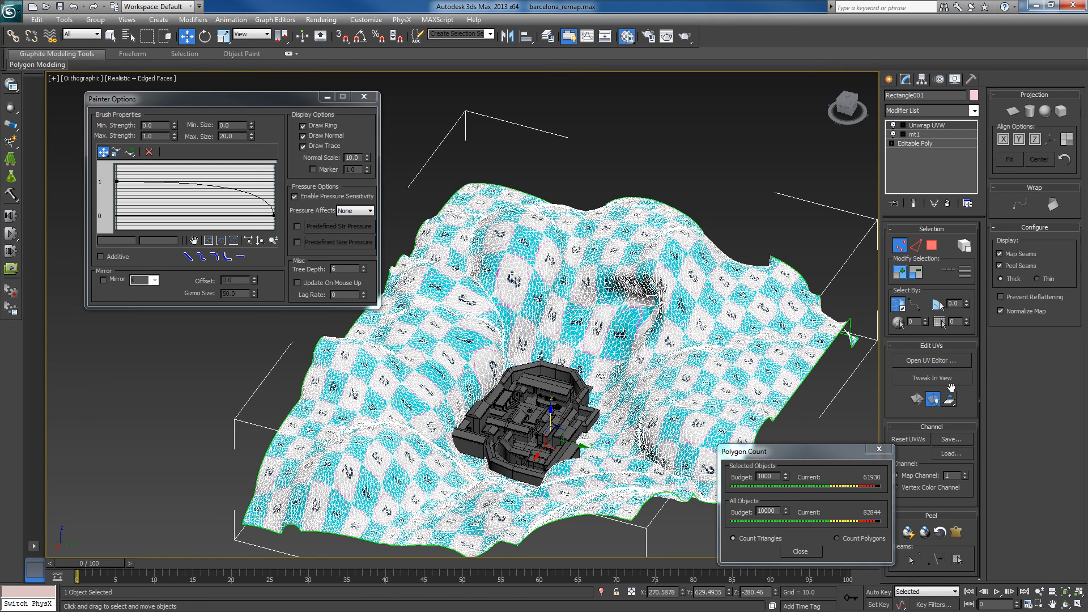
left_click(949, 359)
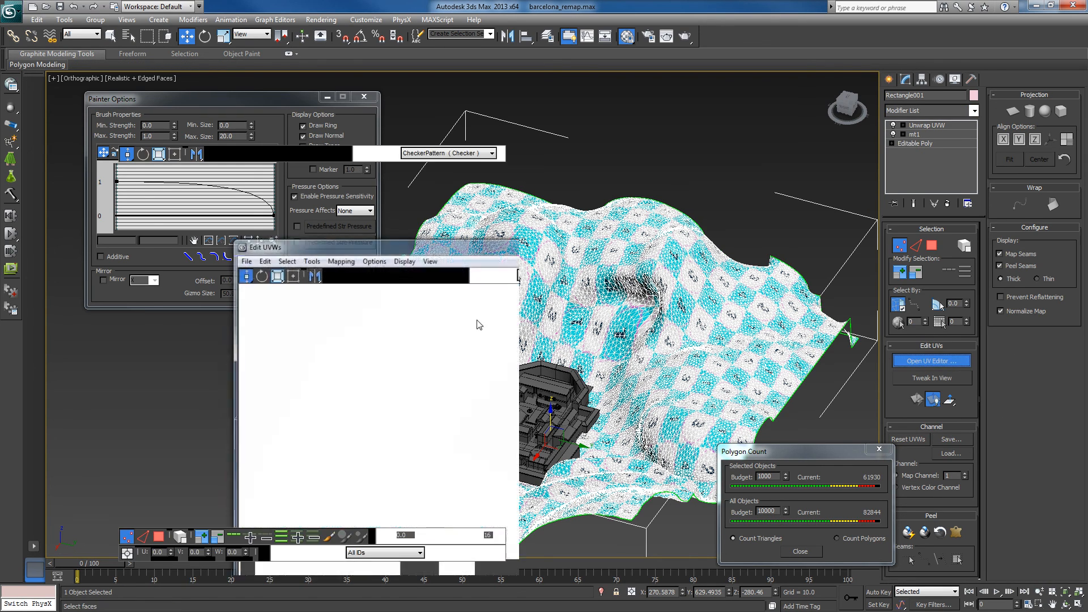
key("ctrl+a")
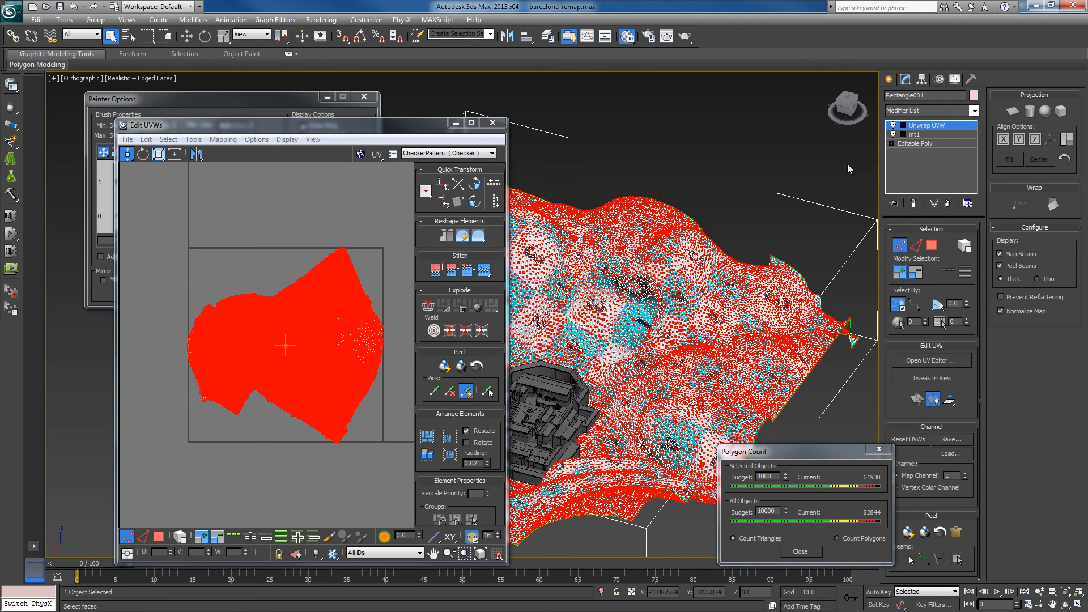
- Move the UV editor aside, turn off edged faces and examine the numbered checker pattern across the terrain
left_click_drag(390, 128, 121, 204)
middle_click_drag(691, 304, 706, 301, "alt")
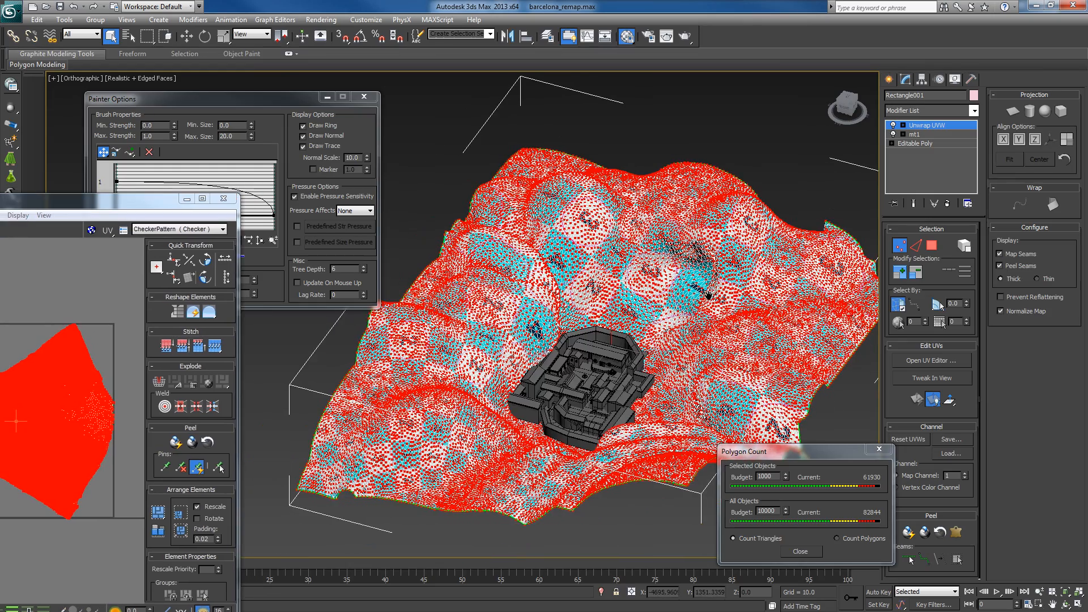
key("F3")
key("F3")
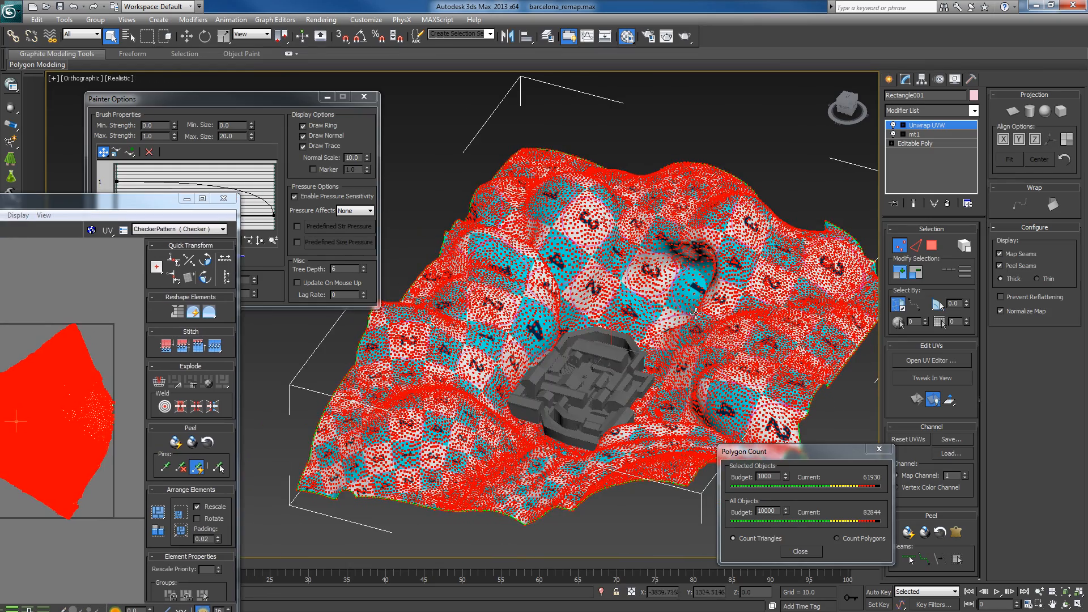
middle_click_drag(670, 317, 662, 351)
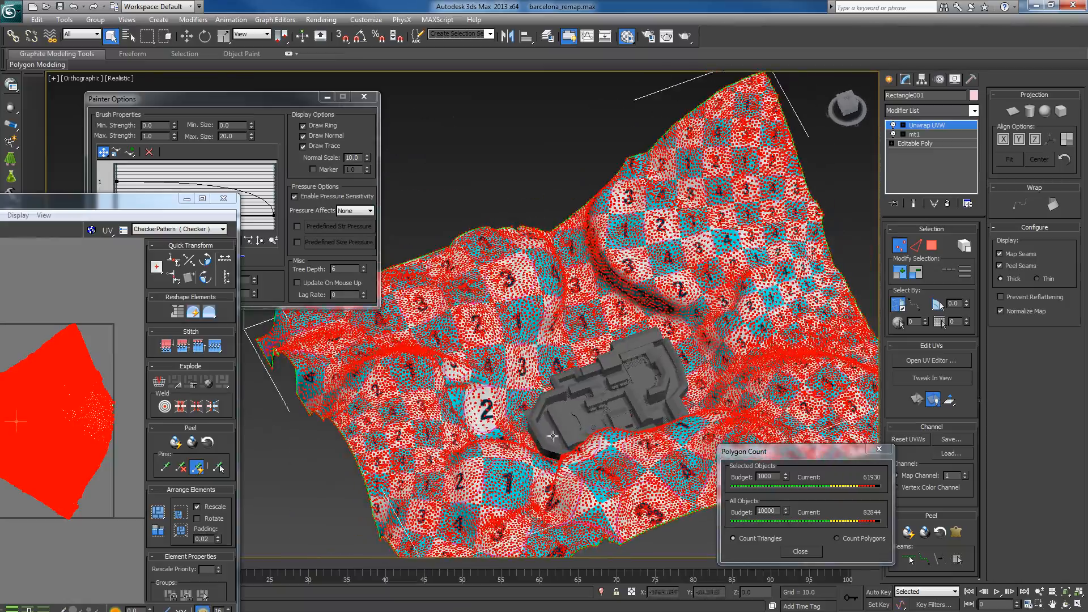
middle_click_drag(556, 432, 454, 427, "alt")
mouse_move(610, 368)
middle_mouse_down("alt")
mouse_move(551, 356)
mouse_move(602, 397)
mouse_move(567, 418)
mouse_move(595, 374)
middle_mouse_up("alt")
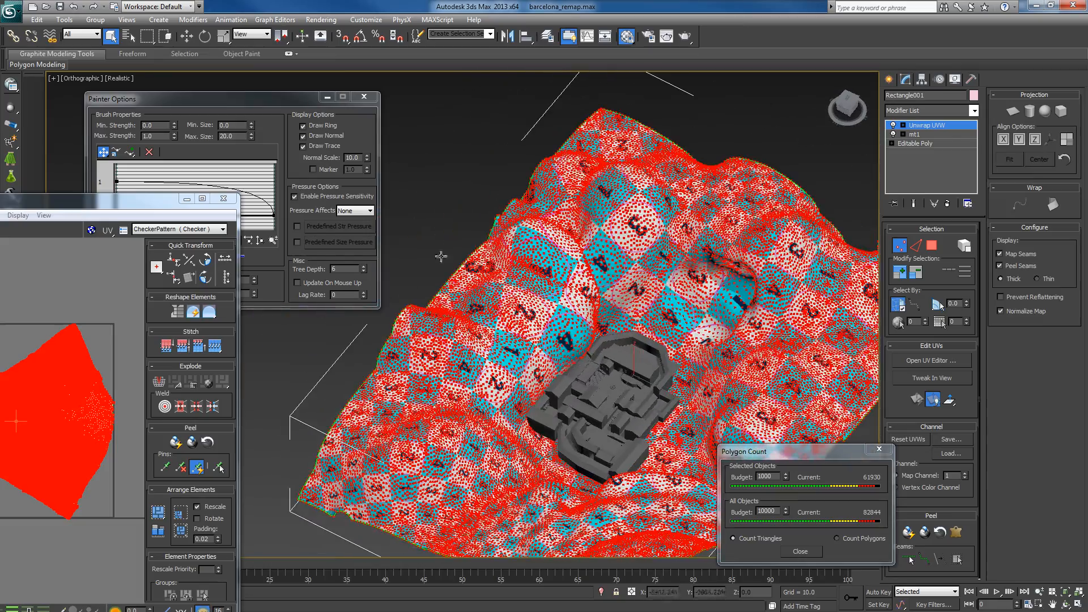
- Bring the UV editor back into full view and scale up the whole UV layout beyond the tile so the checker repeats smaller
left_click_drag(78, 199, 226, 147)
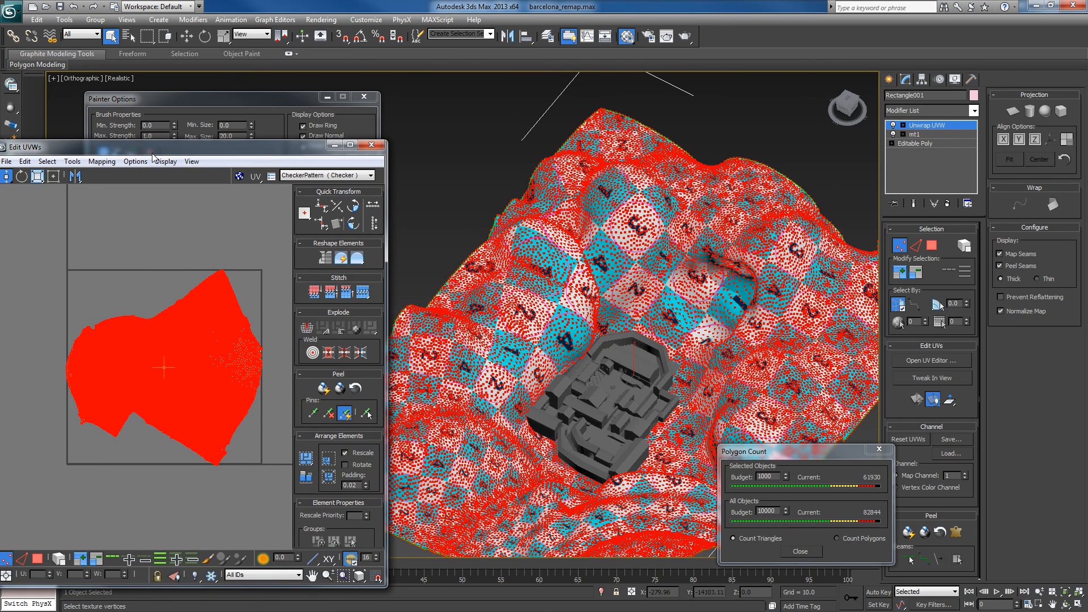
left_click_drag(152, 151, 244, 120)
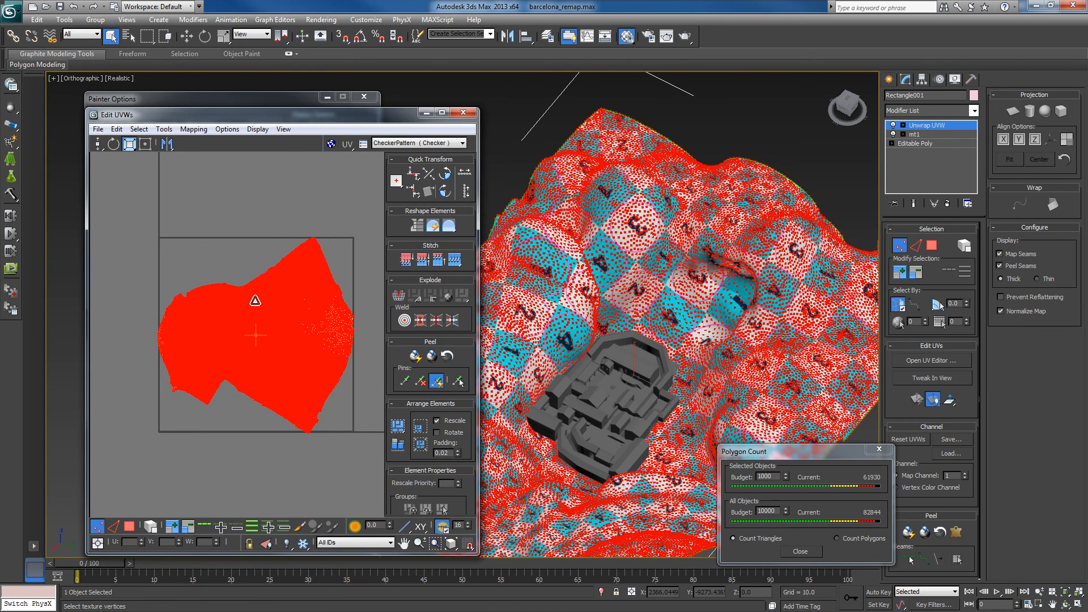
left_click_drag(256, 306, 284, 274)
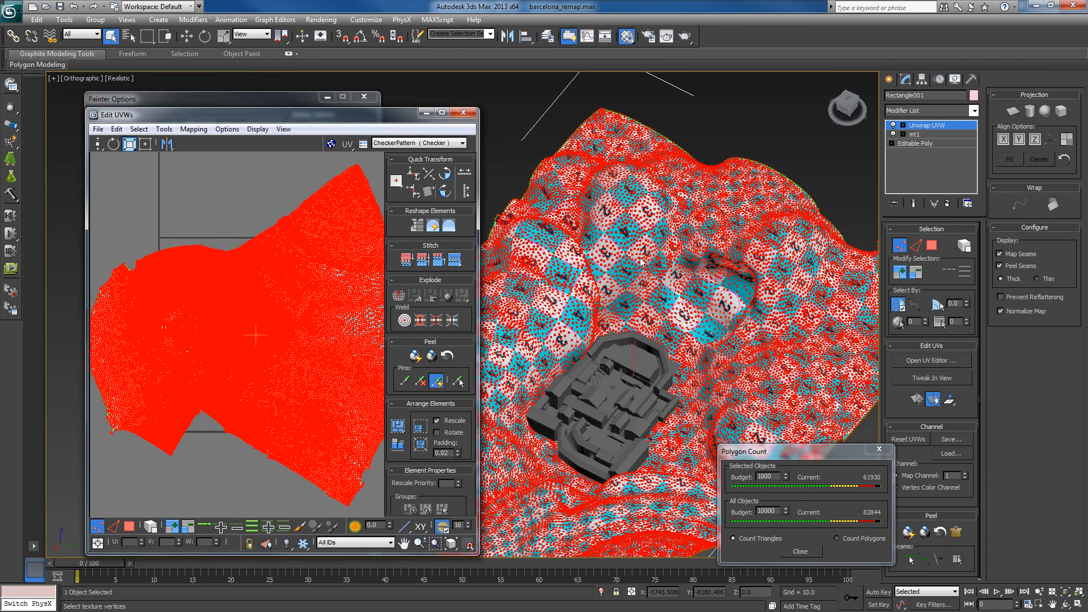
- Close the UV editor and convert the terrain to an Editable Poly
left_click(463, 112)
right_click(661, 278)
mouse_move(723, 380)
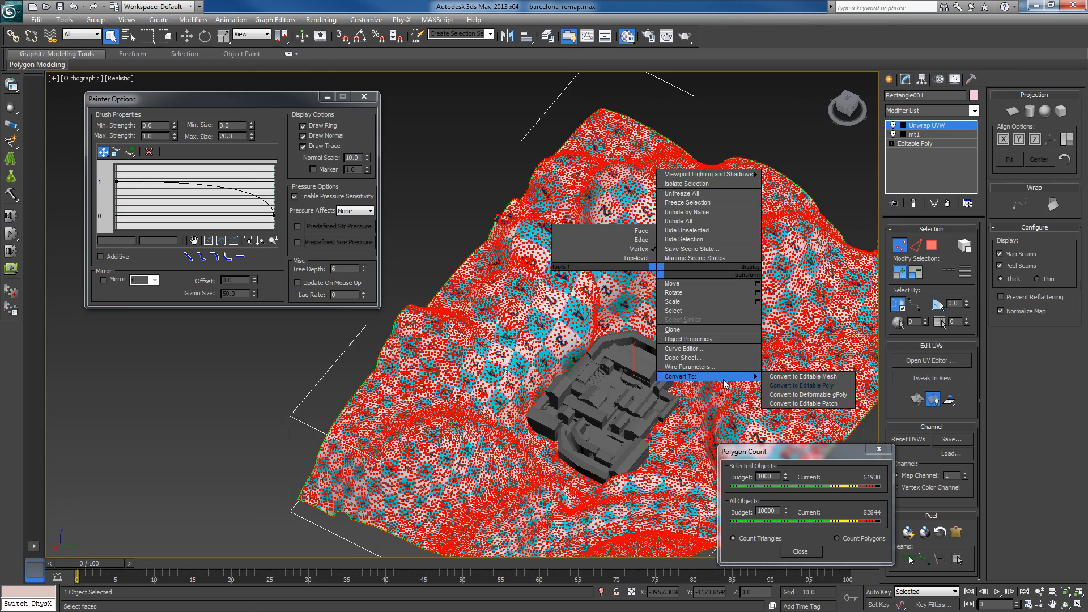
left_click(801, 385)
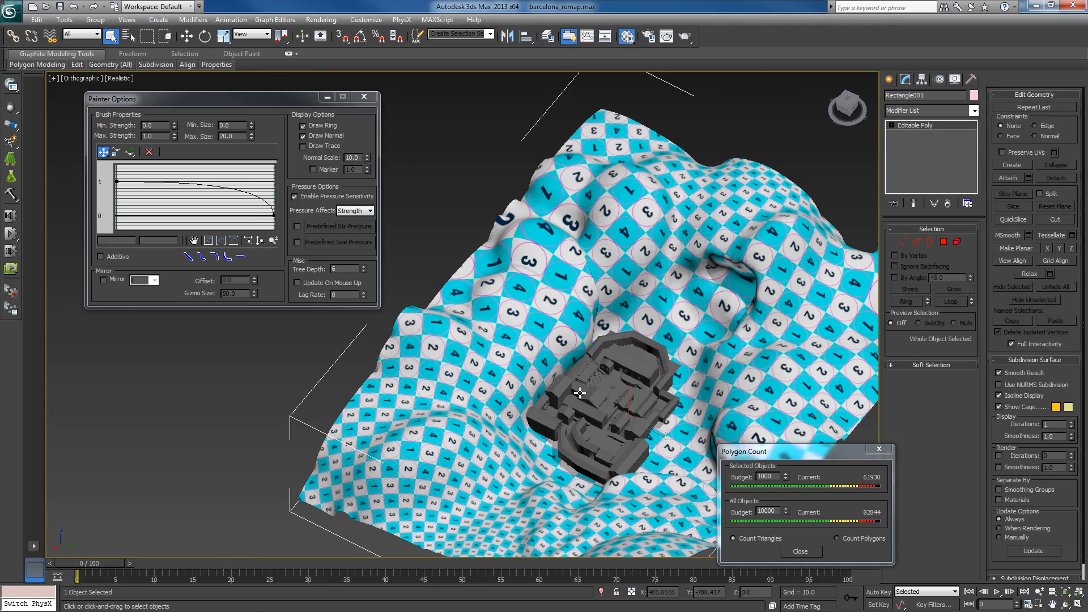
- Auto-smooth all terrain polygons with a threshold of 45, and leave polygon editing
middle_click_drag(579, 393, 1002, 391, "alt")
middle_click_drag(636, 387, 757, 366, "alt")
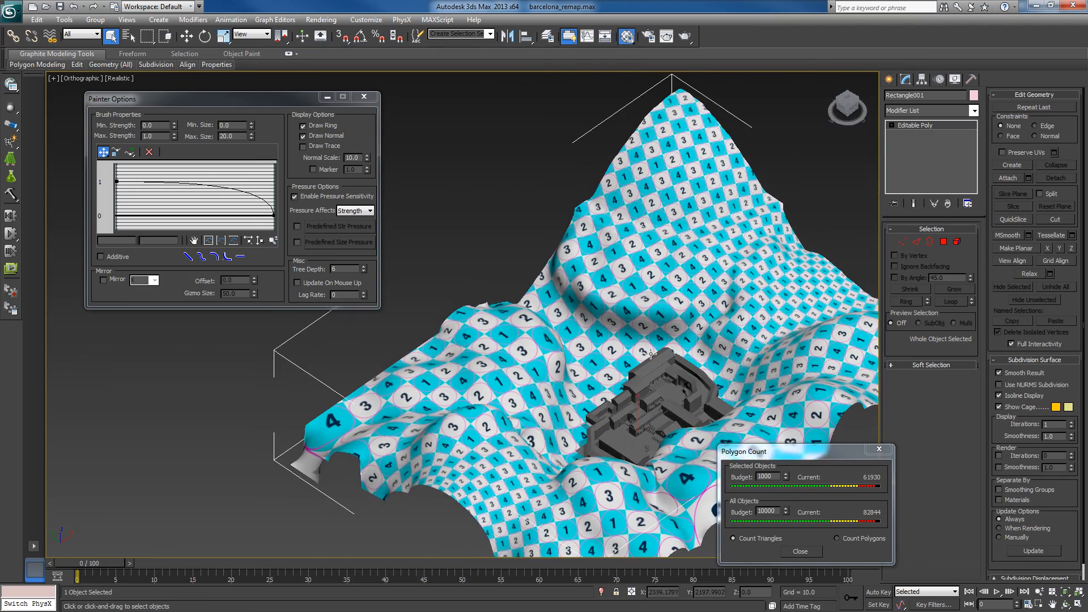
middle_click_drag(651, 354, 684, 356, "alt")
middle_click_drag(691, 238, 755, 273, "alt")
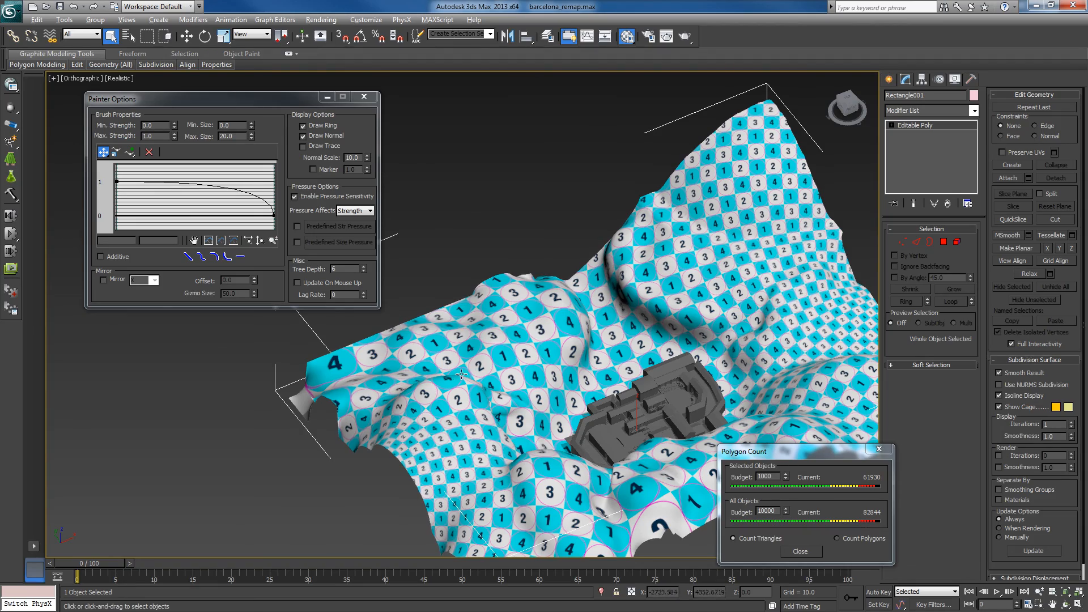
middle_click_drag(461, 374, 710, 377, "alt")
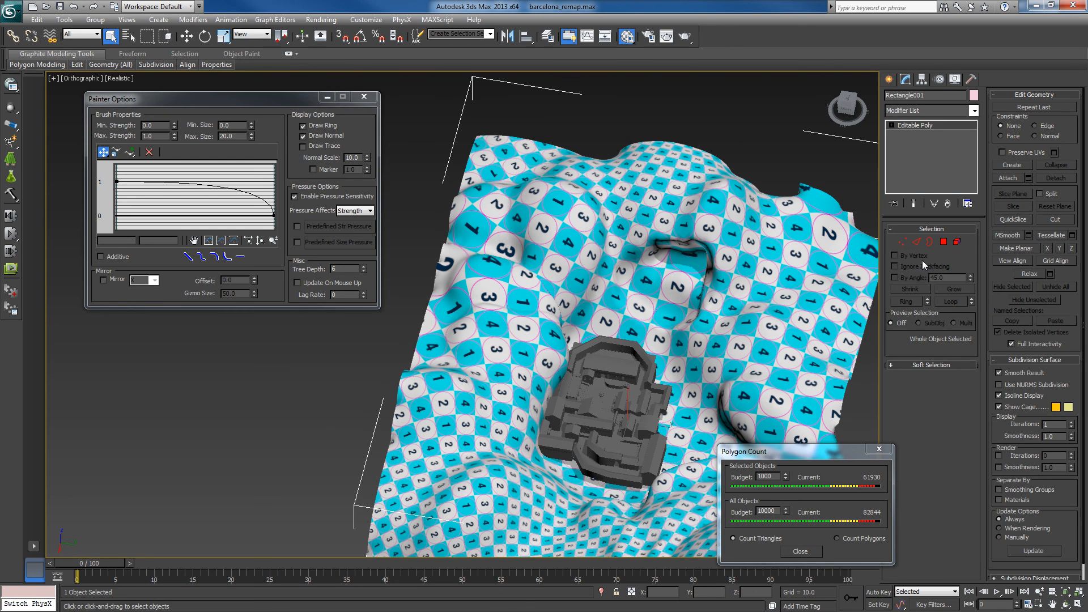
left_click(943, 242)
key("ctrl+a")
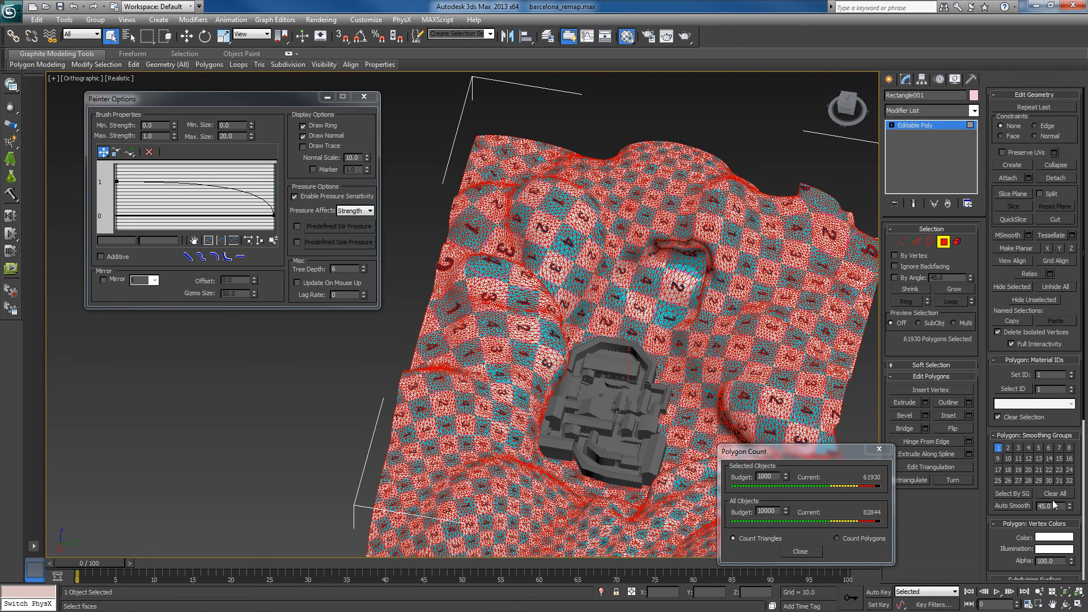
left_click(1019, 502)
left_click(943, 242)
- Examine the rock-textured terrain up close and from all sides, including the mountains, the hollow and the map area
middle_click_drag(667, 359, 634, 356, "alt")
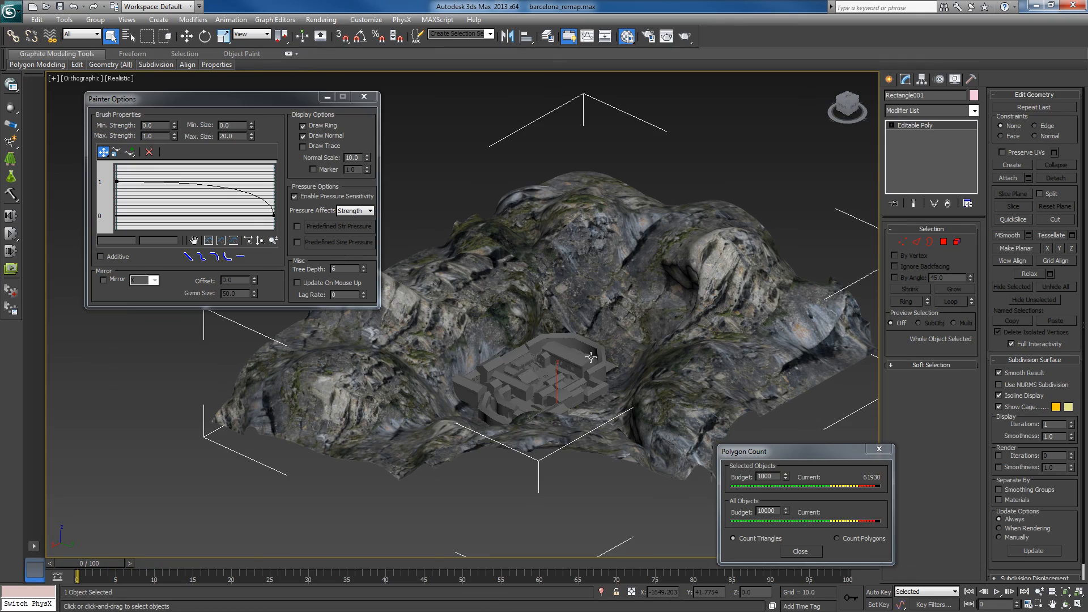
middle_click_drag(590, 358, 252, 383, "alt")
scroll(619, 375, "up", 3)
scroll(620, 375, "down", 1)
middle_click_drag(302, 409, 581, 346, "alt")
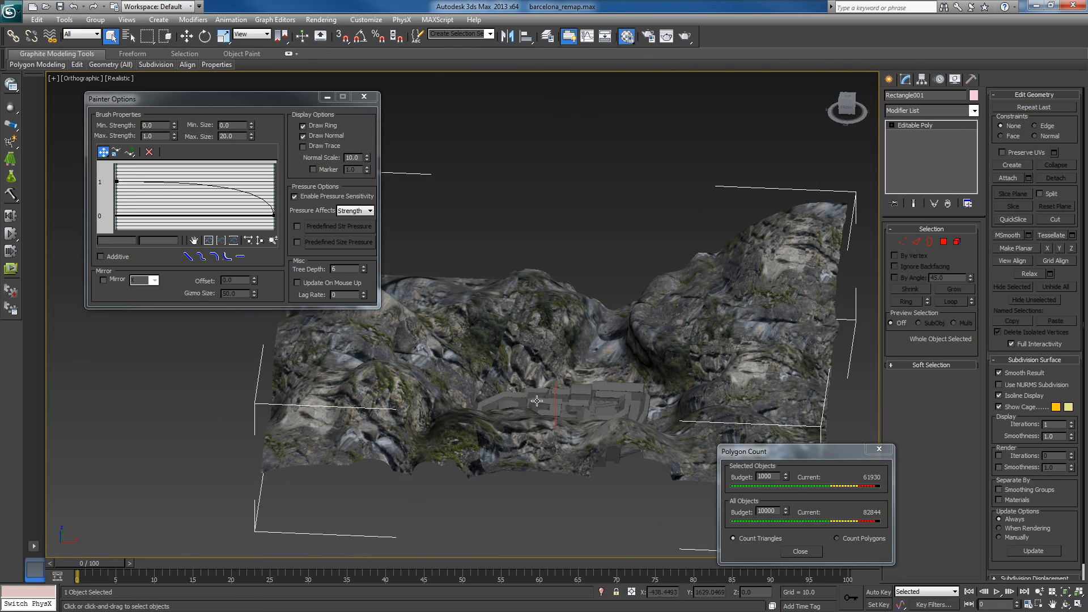
middle_click_drag(537, 400, 589, 387, "alt")
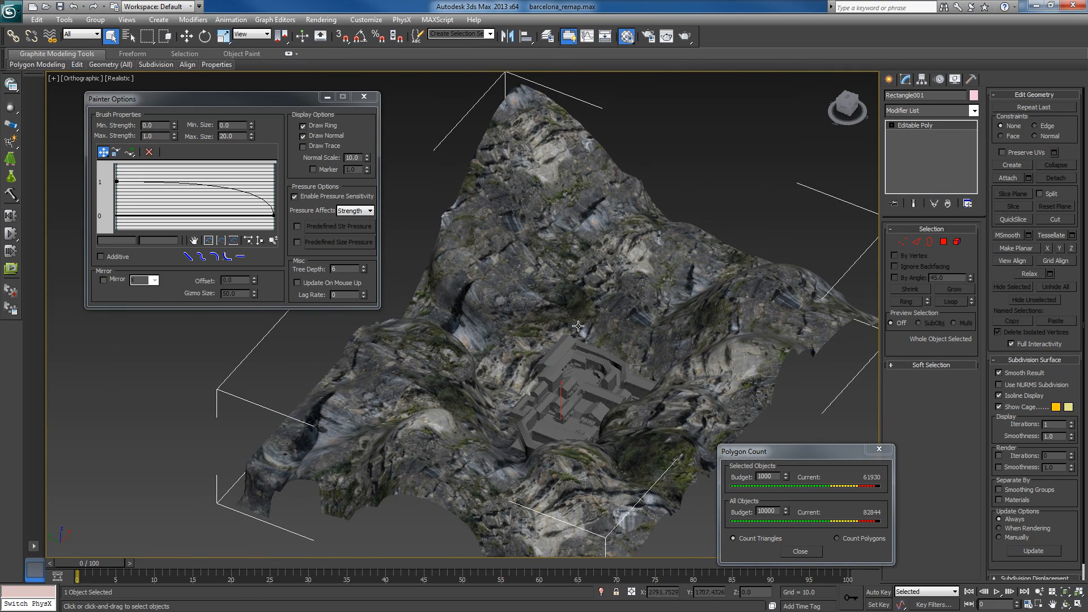
middle_click_drag(626, 198, 572, 220, "alt")
middle_click_drag(554, 456, 553, 388, "alt")
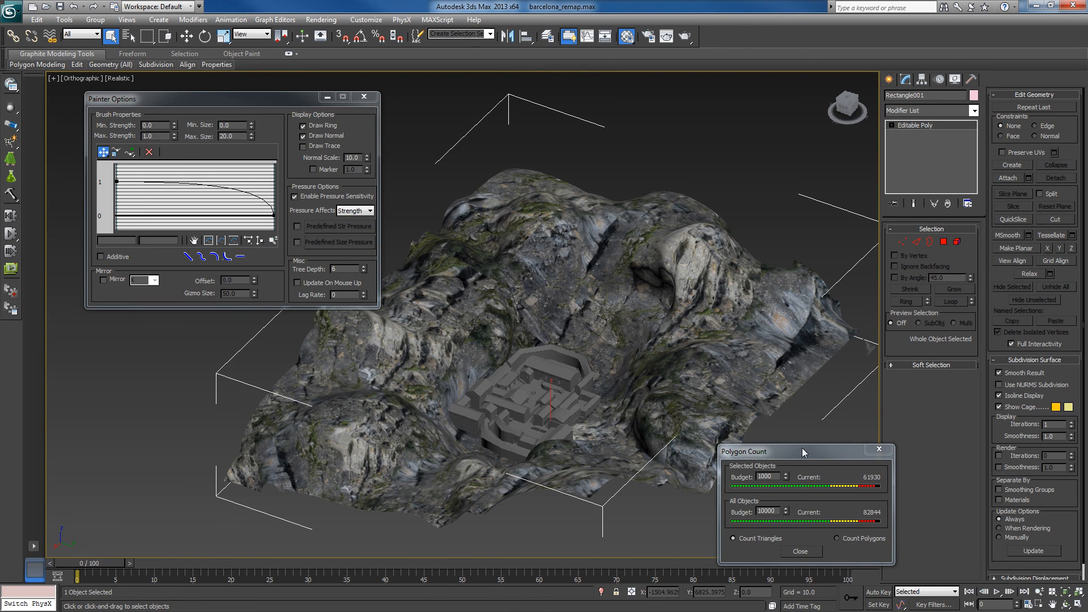
- Move the Polygon Count window clear of the terrain, check the triangle counts and review the finished landscape
left_click_drag(801, 448, 966, 411)
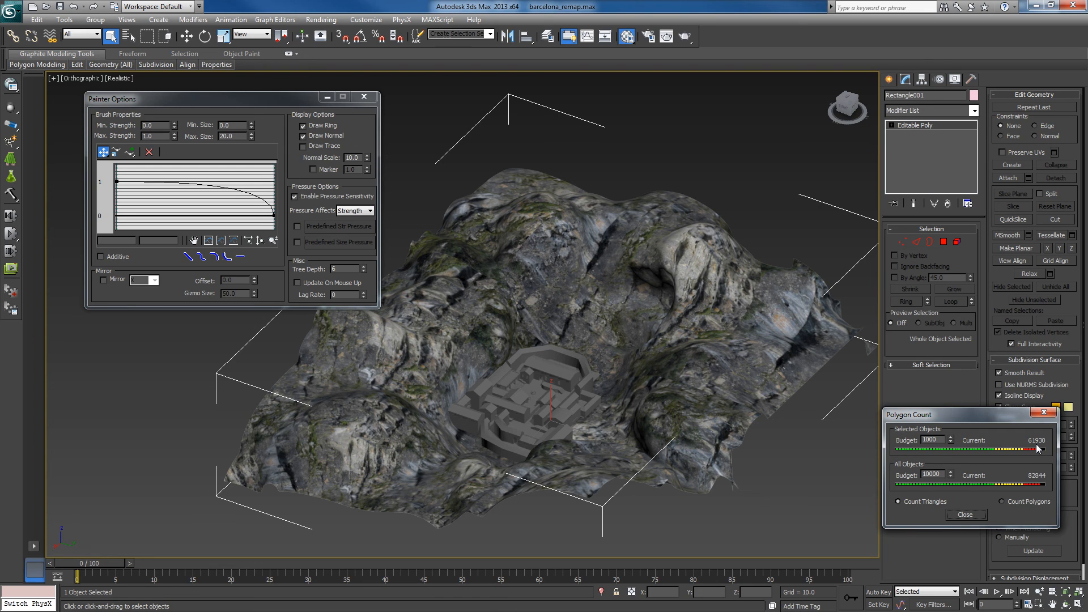
middle_click_drag(553, 313, 566, 337, "alt")
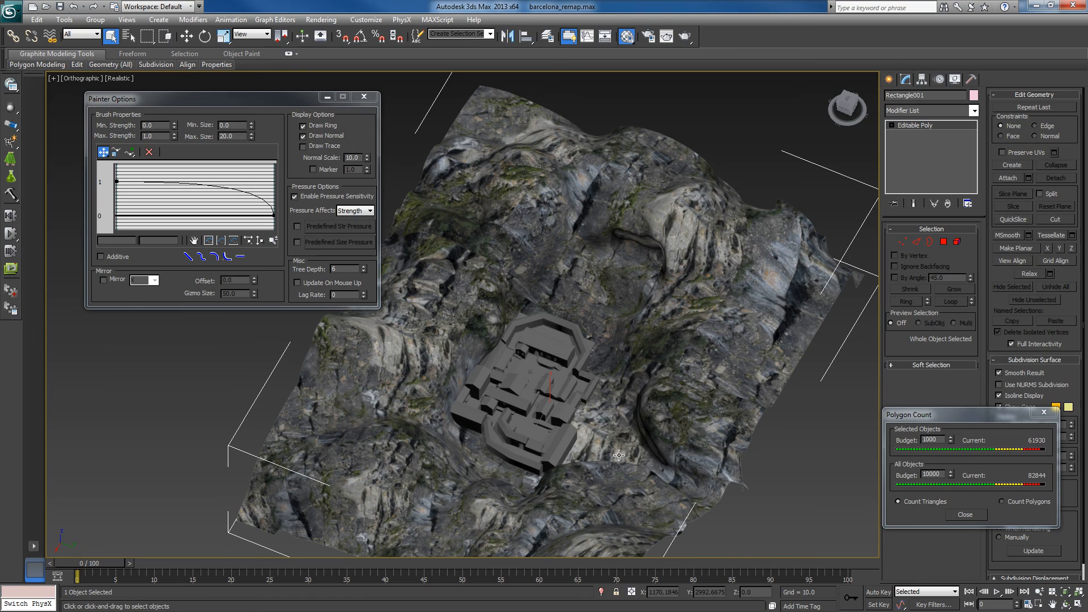
mouse_move(619, 455)
middle_mouse_down("alt")
mouse_move(636, 426)
mouse_move(619, 434)
middle_mouse_up("alt")
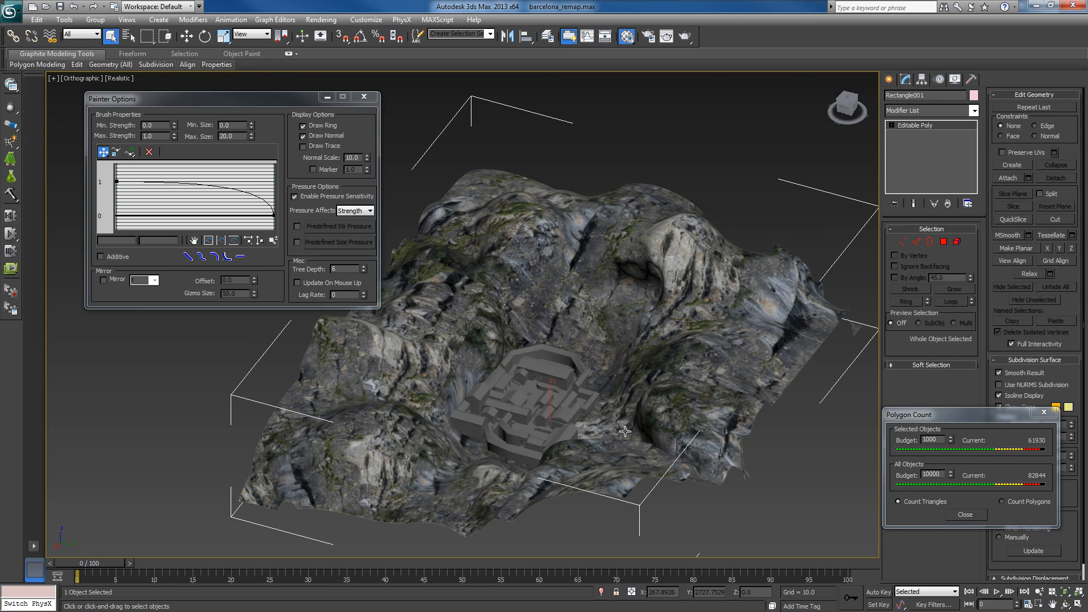
- Inspect the rock-textured mountains around the map from several angles, and move the Painter Options window clear of the terrain
middle_click_drag(535, 376, 583, 284, "alt")
middle_click_drag(596, 417, 699, 429, "alt")
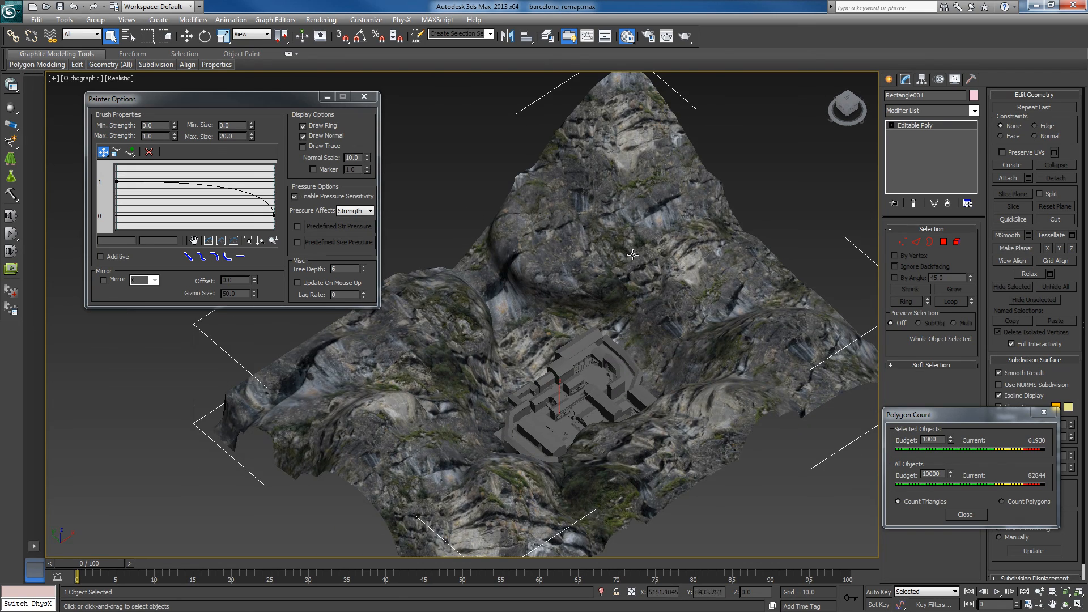
middle_click_drag(640, 351, 636, 252, "alt")
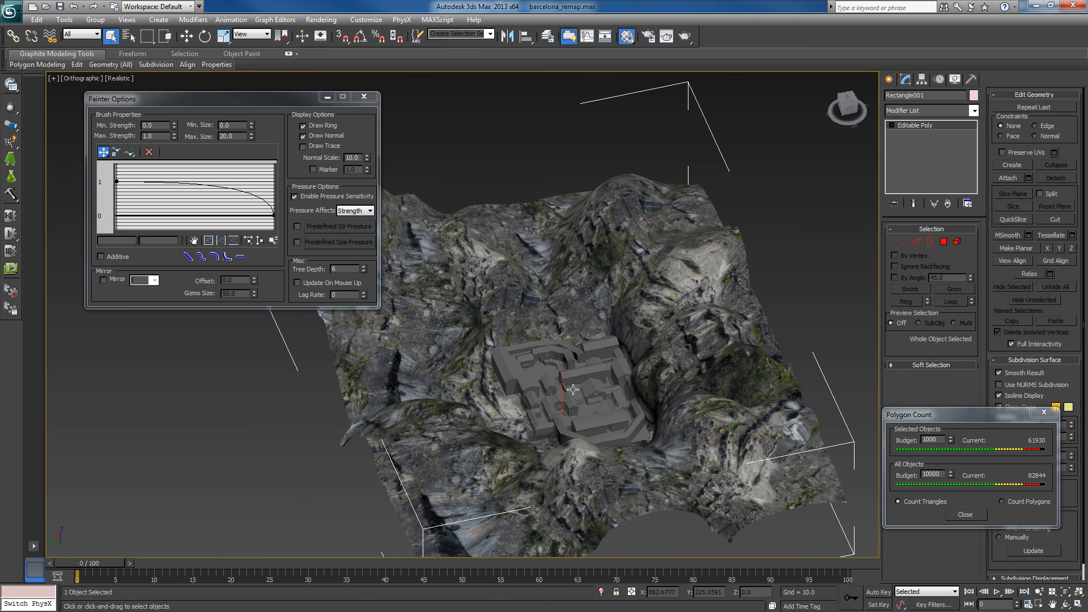
middle_click_drag(573, 390, 655, 381, "alt")
middle_click_drag(576, 306, 630, 313, "alt")
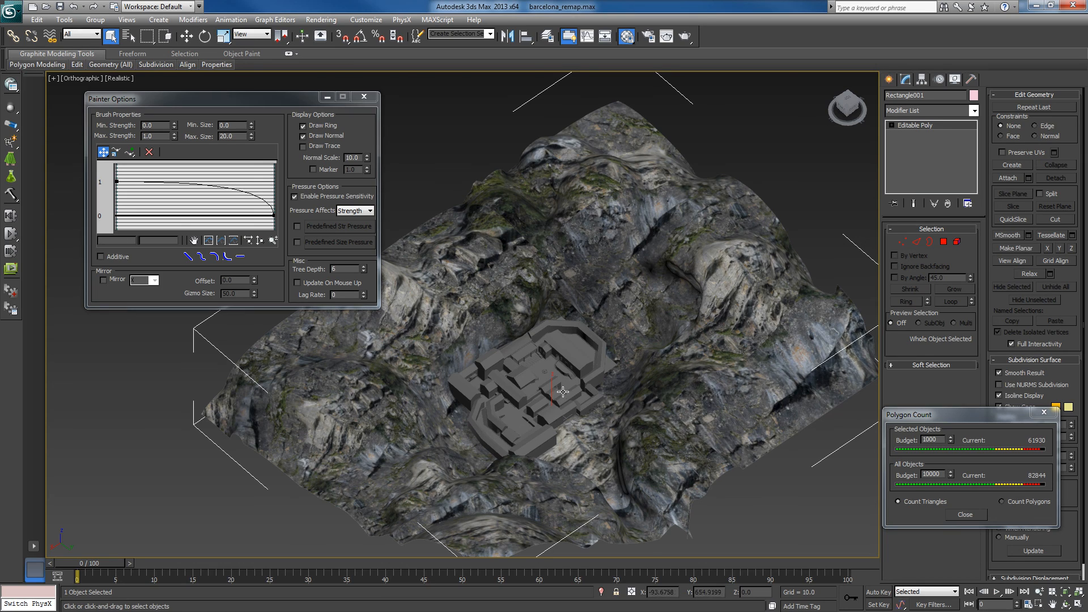
middle_click_drag(559, 434, 625, 433, "alt")
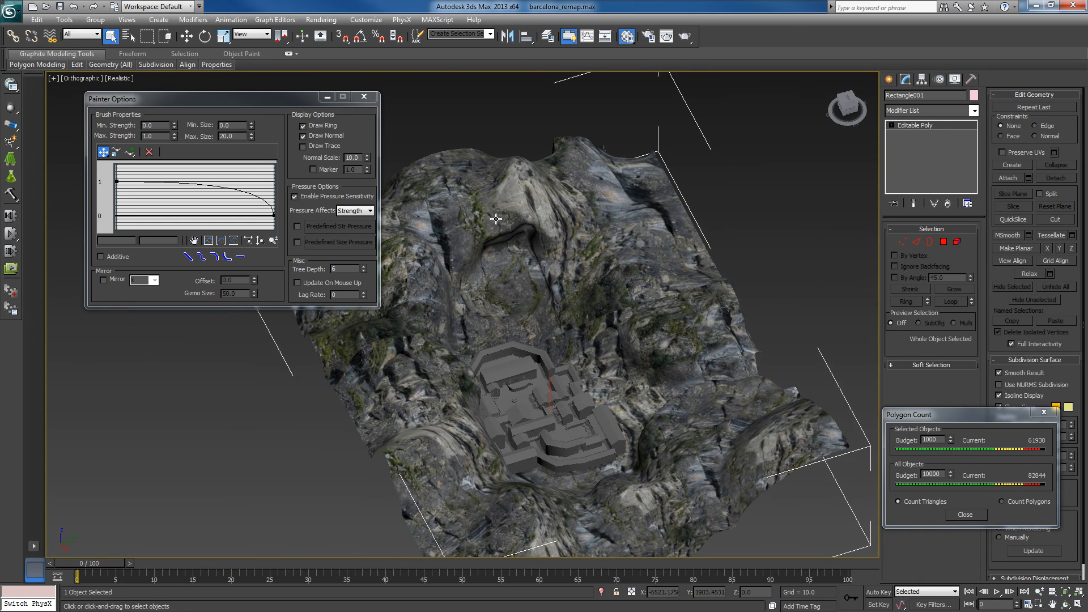
middle_click_drag(529, 326, 619, 357, "alt")
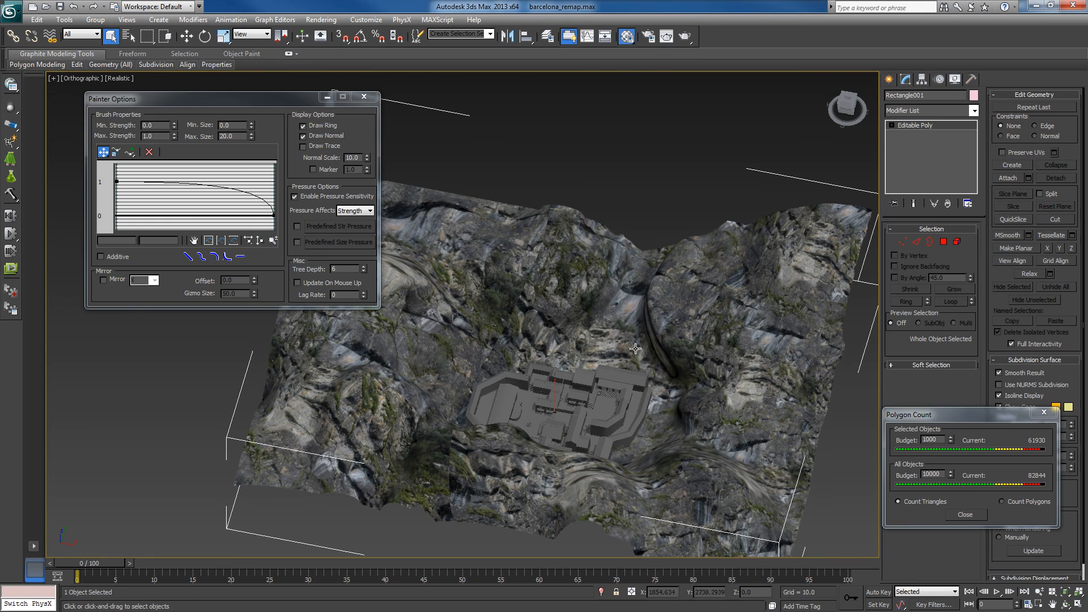
left_click_drag(275, 101, 0, 112)
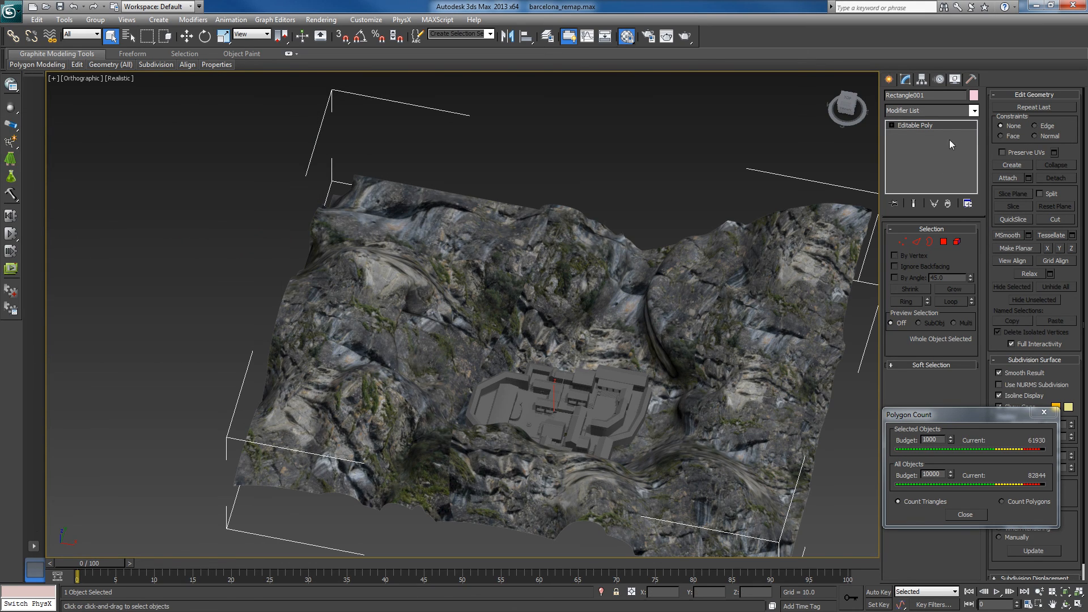
- Add a ProOptimizer modifier to the terrain and calculate its optimization
left_click(974, 111)
left_click_drag(975, 142, 984, 334)
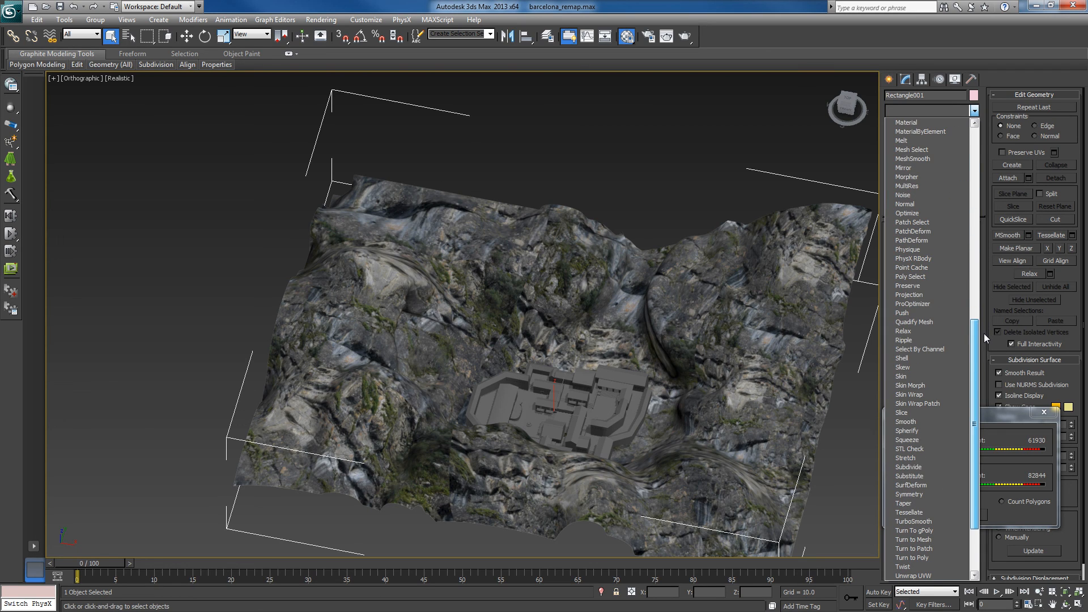
left_click(940, 304)
left_click(937, 268)
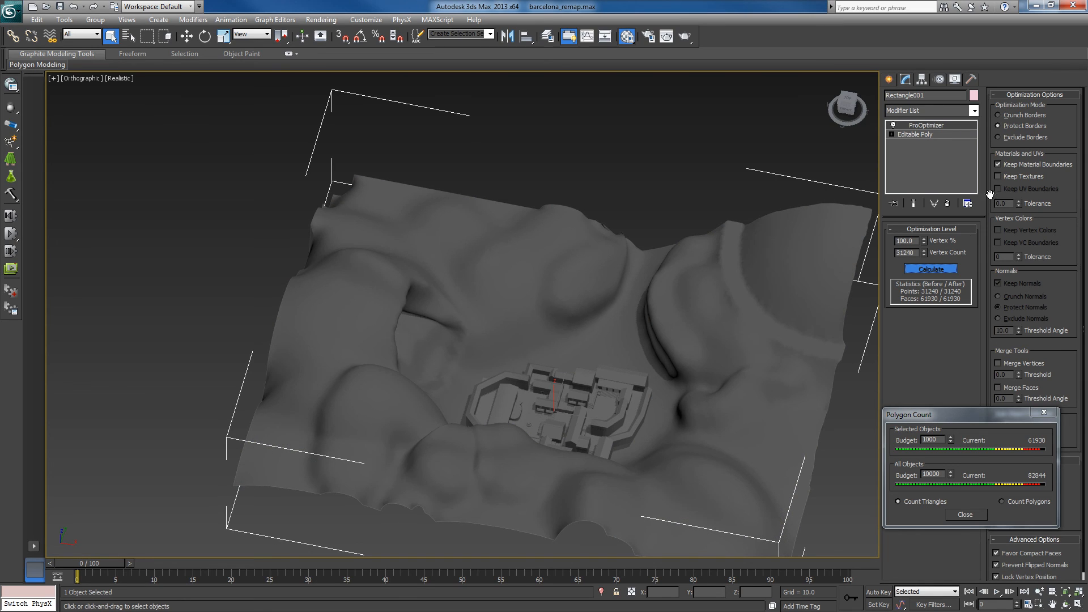
- Enable Keep Textures in ProOptimizer, recalculate the optimization, and reduce the terrain's vertices to 50%
left_click(1004, 176)
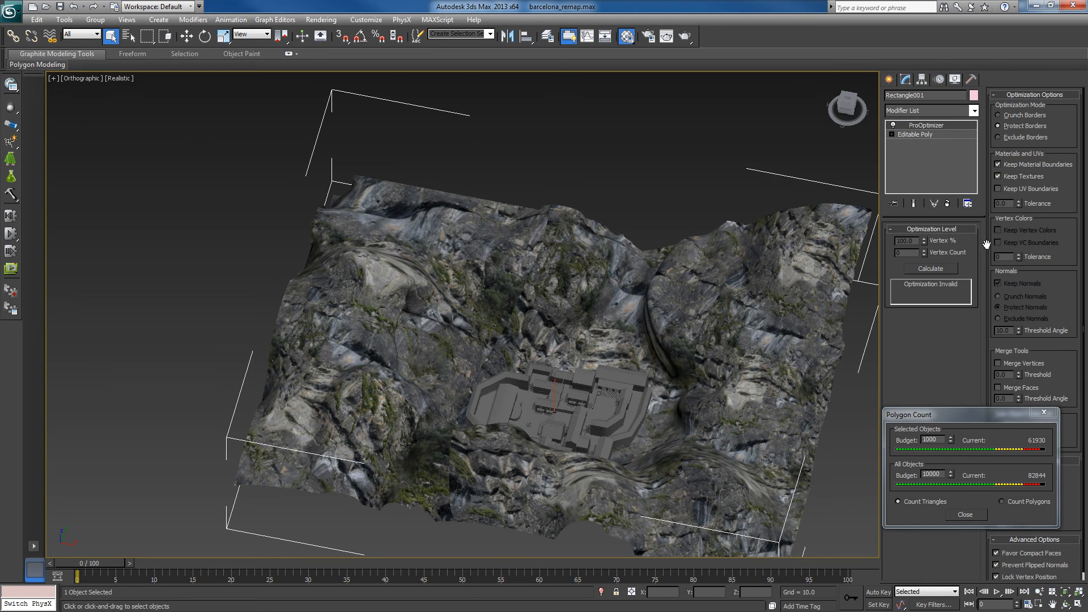
left_click(936, 270)
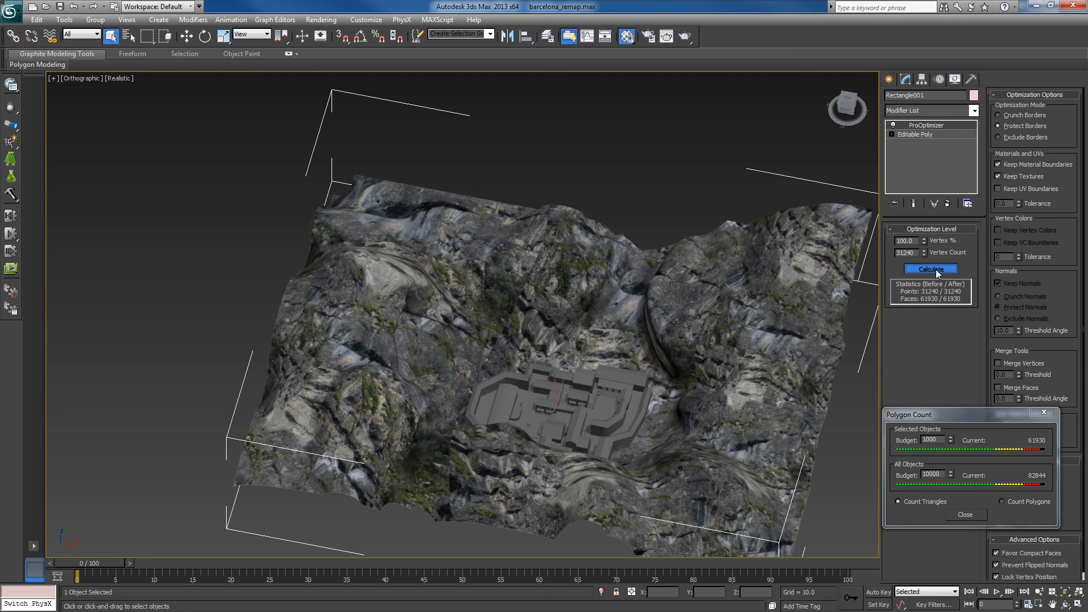
double_click(916, 241)
type("50")
key("Return")
- Switch the ProOptimizer modifier off and on repeatedly to compare the terrain's shape, texture and triangle counts with and without optimization
left_click(893, 125)
left_click(894, 125)
left_click(893, 125)
left_click(893, 125)
left_click(893, 125)
left_click(893, 126)
left_click(893, 125)
left_click(894, 126)
left_click(894, 125)
left_click(894, 126)
left_click(894, 126)
left_click(893, 125)
left_click(894, 125)
left_click(894, 126)
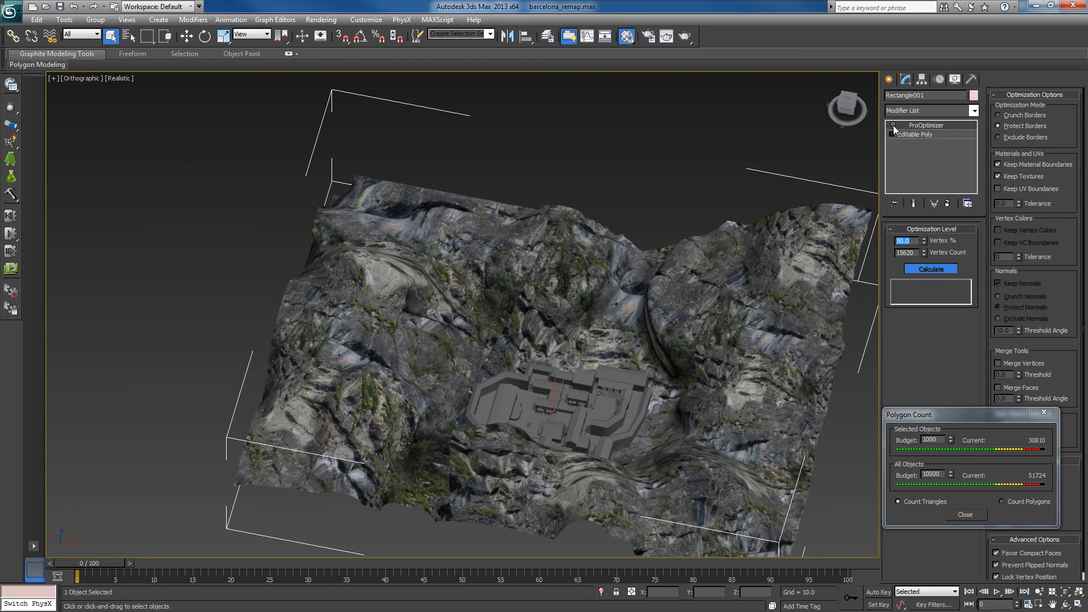
left_click(894, 126)
left_click(894, 125)
left_click(894, 125)
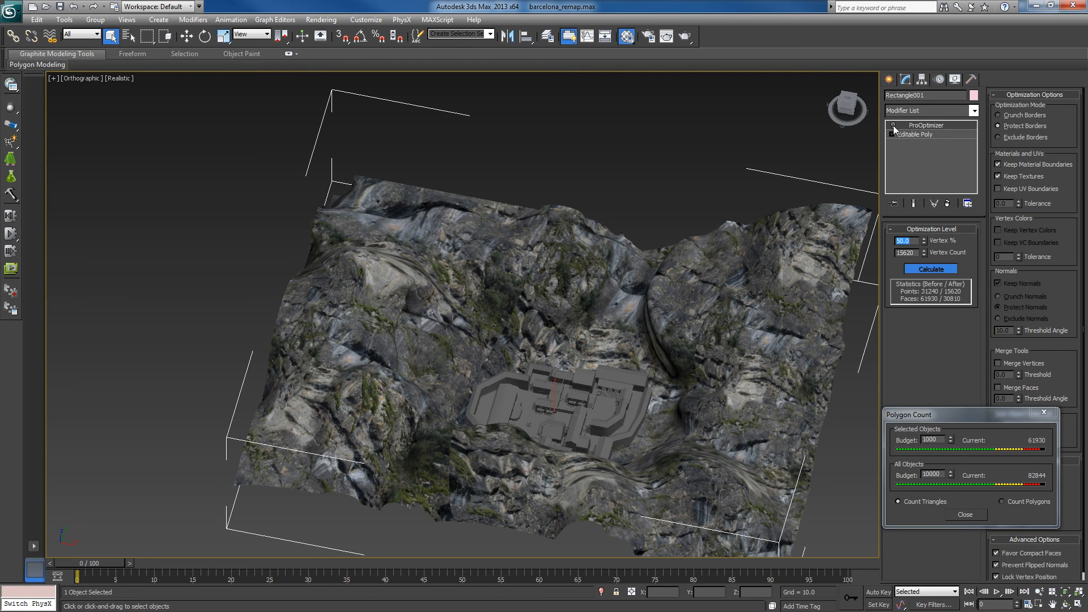
left_click(894, 125)
left_click(894, 125)
left_click(894, 125)
left_click(894, 125)
left_click(893, 125)
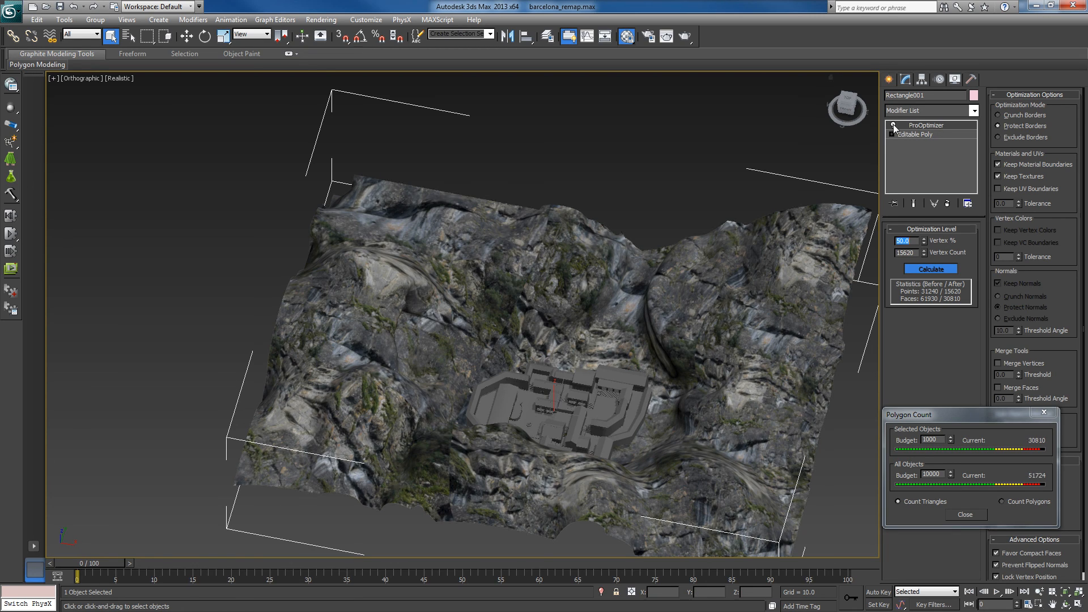
left_click(893, 125)
left_click(893, 125)
left_click(893, 126)
left_click(893, 126)
left_click(893, 125)
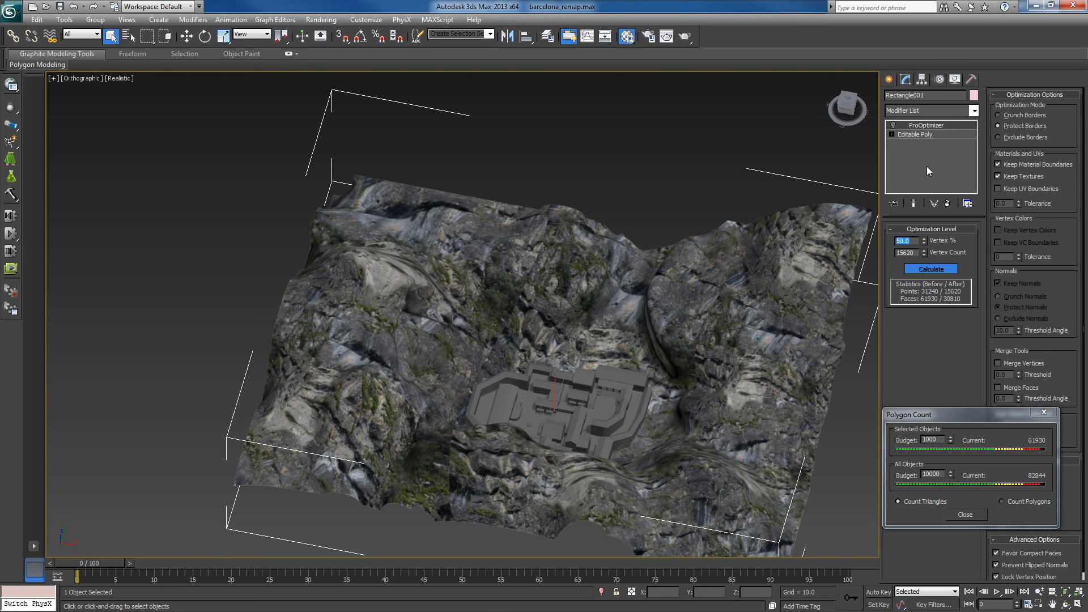
- Reduce the terrain's vertices to 25% in the ProOptimizer modifier
left_click(894, 125)
type("25")
key("Return")
middle_click_drag(577, 306, 577, 302)
left_click(893, 124)
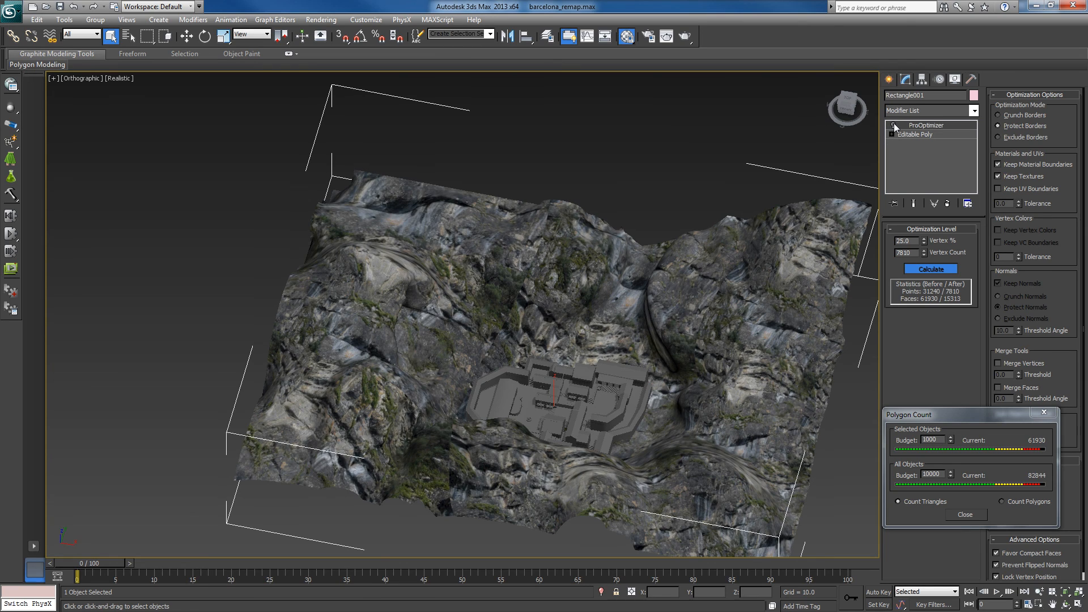
- Toggle ProOptimizer repeatedly to compare the 25% terrain's shape, texture and triangle count with the unoptimized mesh
left_click(894, 125)
left_click(893, 125)
left_click(894, 125)
left_click(893, 125)
left_click(893, 125)
left_click(893, 125)
left_click(893, 124)
left_click(893, 126)
left_click(893, 126)
left_click(893, 126)
left_click(893, 128)
left_click(893, 127)
left_click(894, 128)
left_click(894, 126)
left_click(894, 125)
left_click(893, 126)
left_click(893, 126)
left_click(893, 126)
left_click(894, 125)
left_click(894, 126)
left_click(894, 126)
- Set ProOptimizer to 10% of the vertices and toggle the modifier to compare the terrain with its original mesh
type("10")
key("Return")
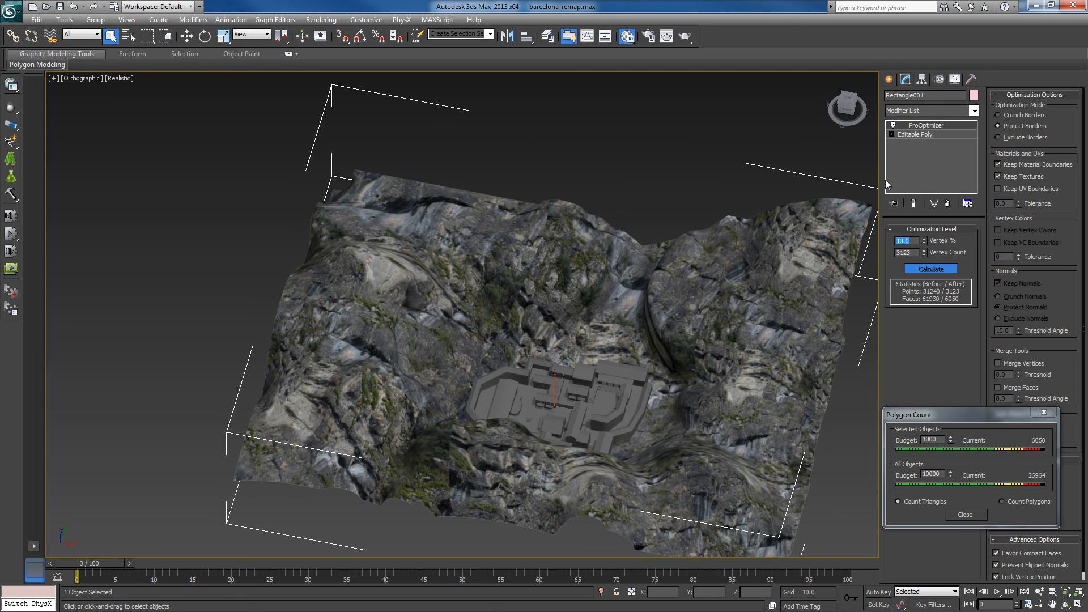
left_click(893, 126)
left_click(893, 126)
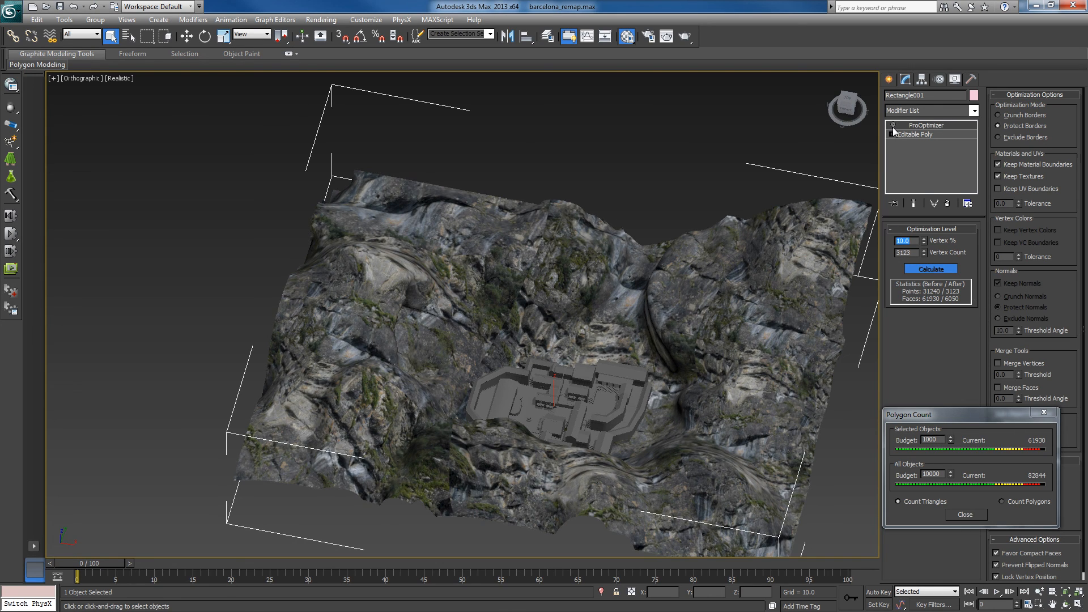
left_click(893, 128)
left_click(893, 127)
left_click(893, 127)
left_click(894, 127)
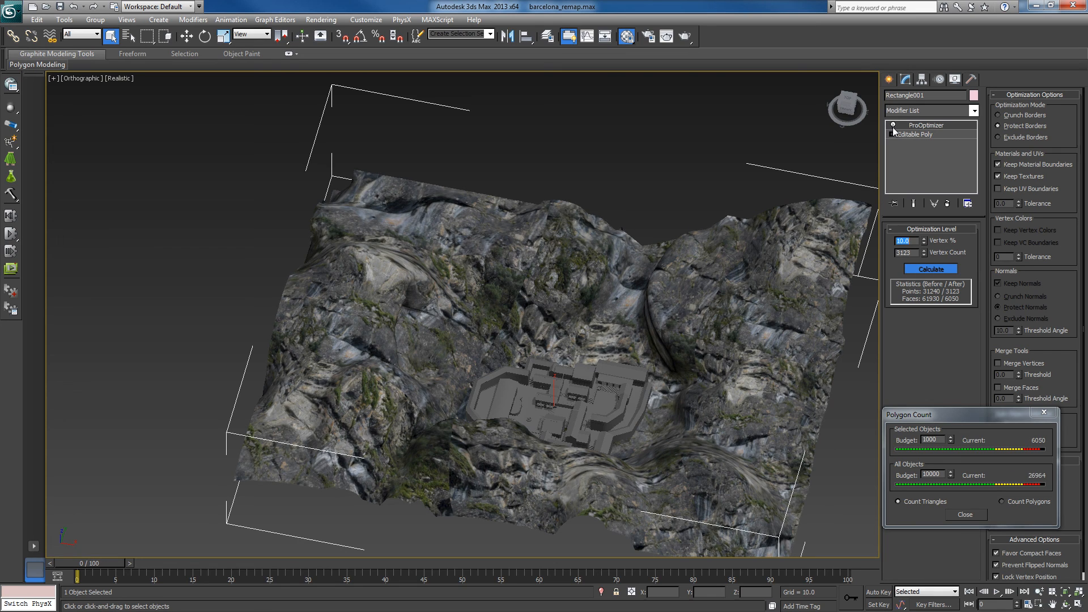
left_click(894, 125)
left_click(894, 126)
left_click(894, 126)
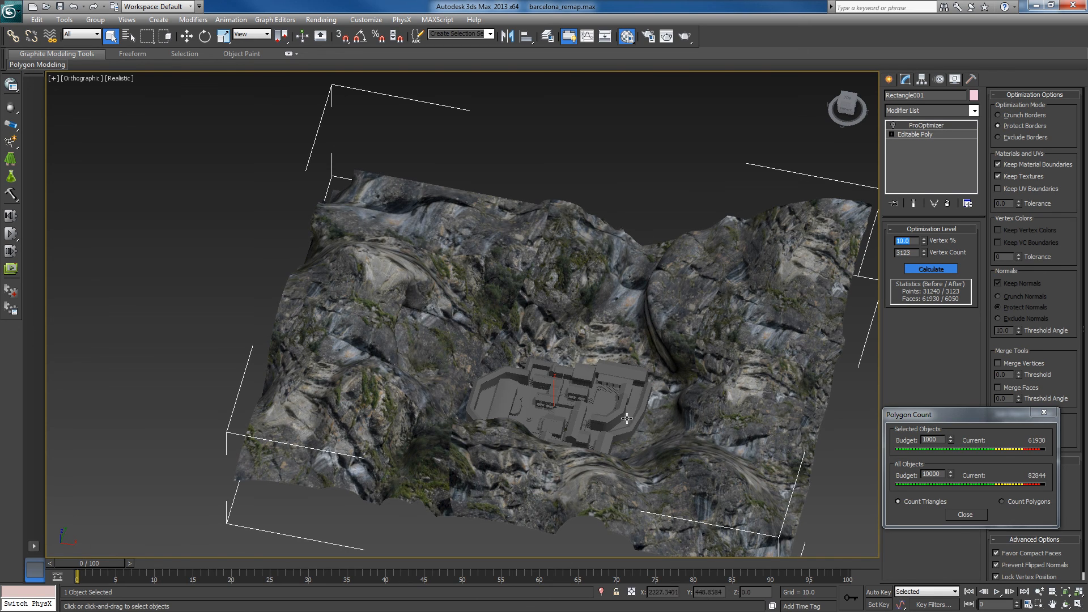
- Compare the mountains with ProOptimizer off and on from a lower side angle and from closer up
mouse_move(628, 420)
middle_mouse_down("alt")
mouse_move(551, 377)
mouse_move(609, 412)
middle_mouse_up("alt")
scroll(610, 412, "up", 3)
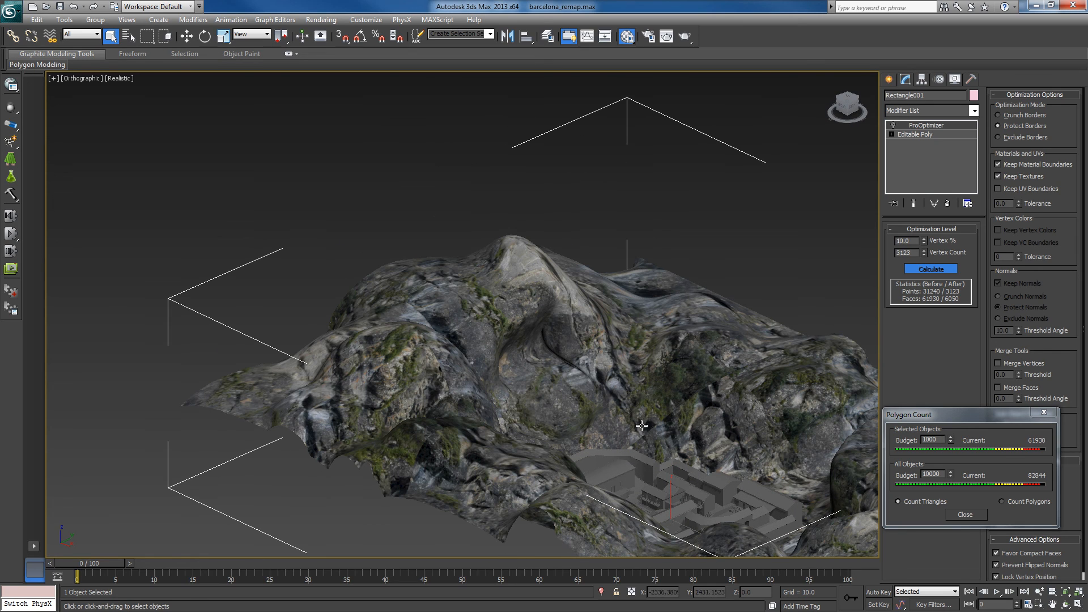
left_click(894, 125)
left_click(893, 125)
left_click(893, 126)
left_click(893, 125)
middle_click_drag(605, 420, 624, 445, "alt")
scroll(610, 453, "up", 3)
- Examine the terrain's wireframe density without and with the 10% optimization, and return the viewport to realistic shading
key("F3")
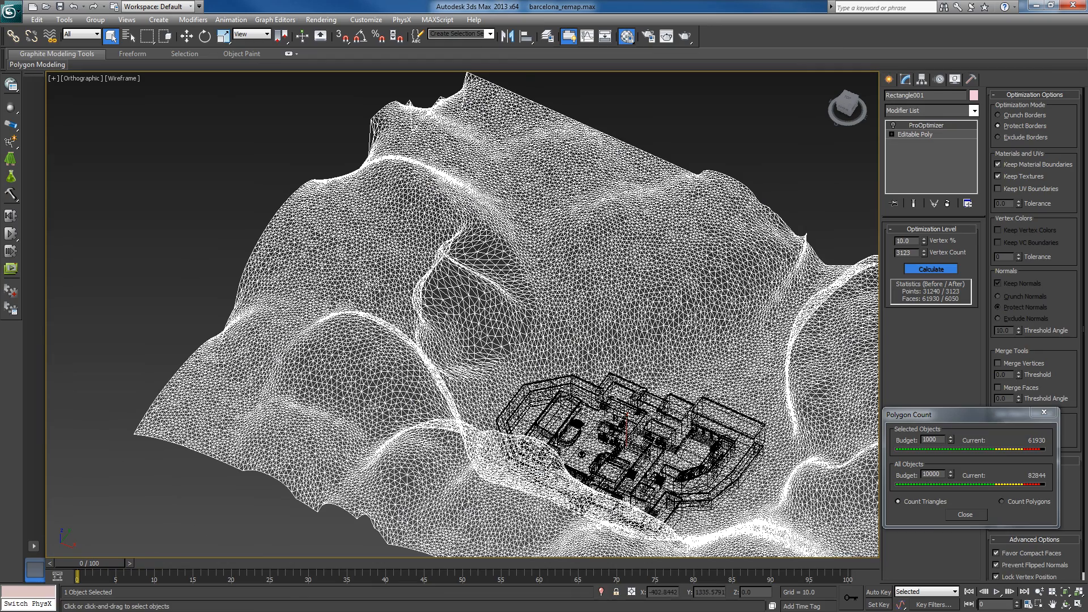
left_click(893, 125)
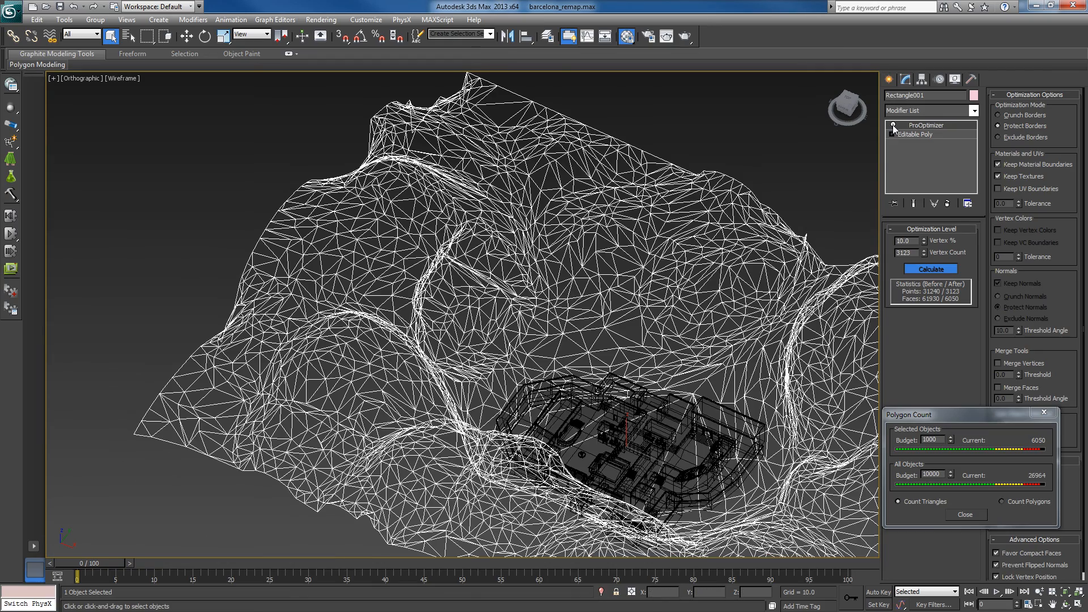
middle_click_drag(628, 448, 573, 463, "alt")
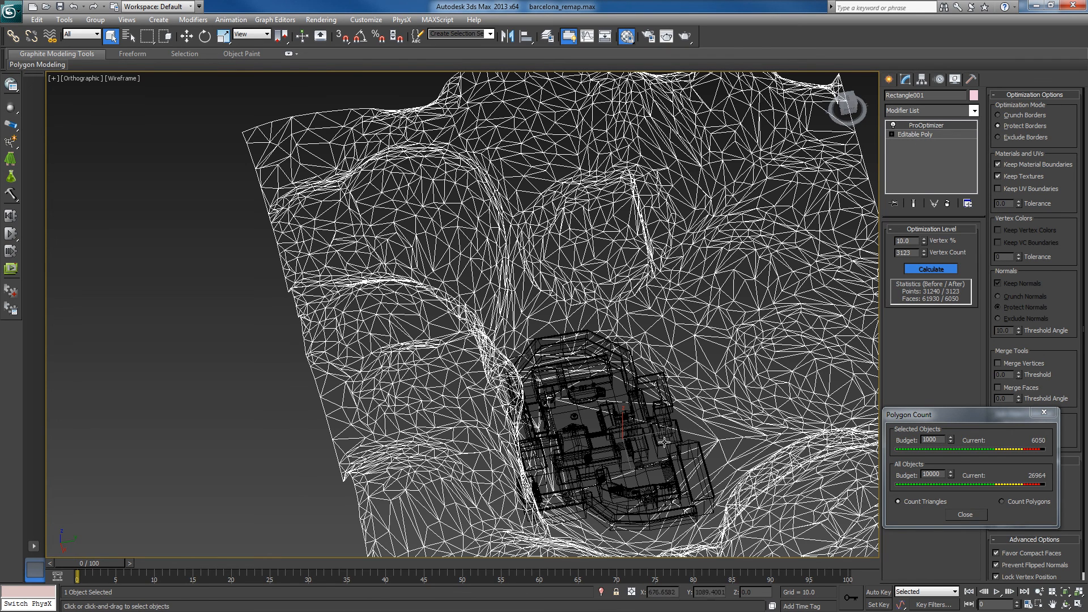
key("F3")
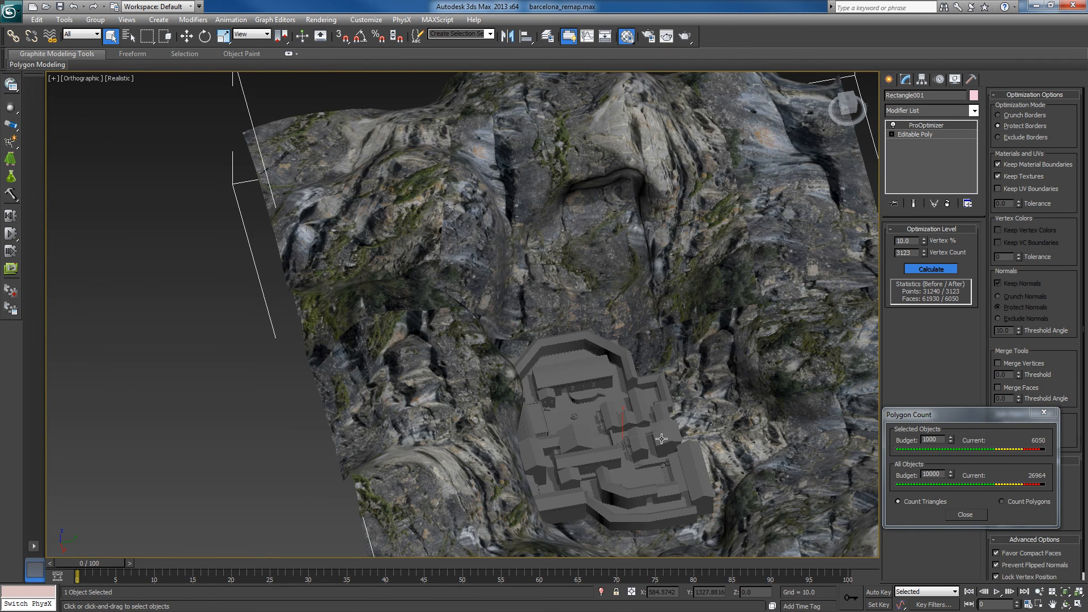
- Inspect the 10% optimized mountains around the map from several angles, toggling ProOptimizer to compare their silhouettes
middle_click_drag(652, 449, 641, 327, "alt")
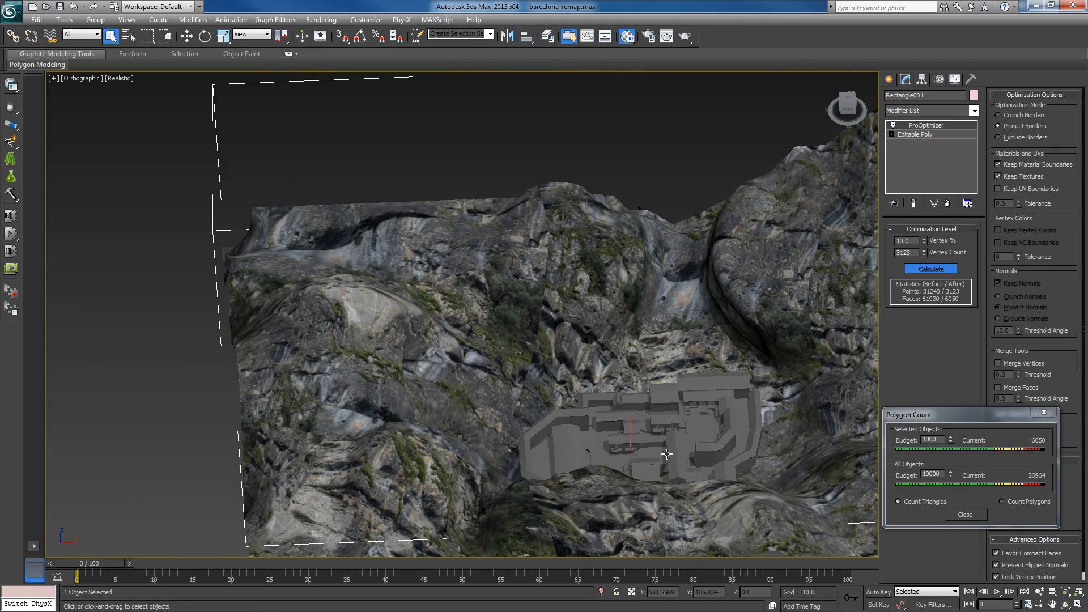
middle_click_drag(651, 450, 613, 433)
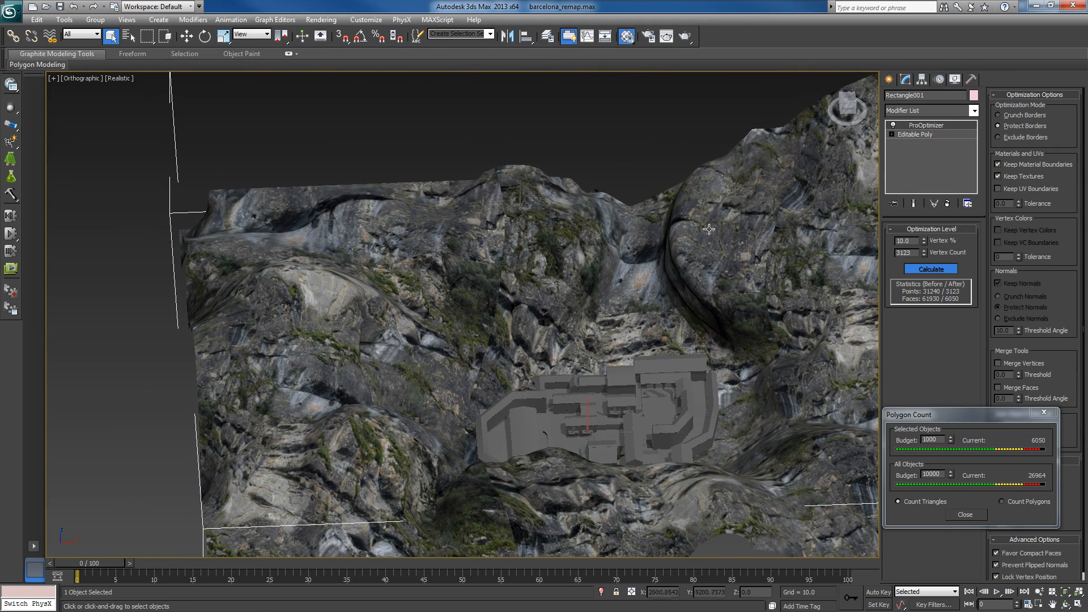
middle_click_drag(670, 386, 602, 392, "alt")
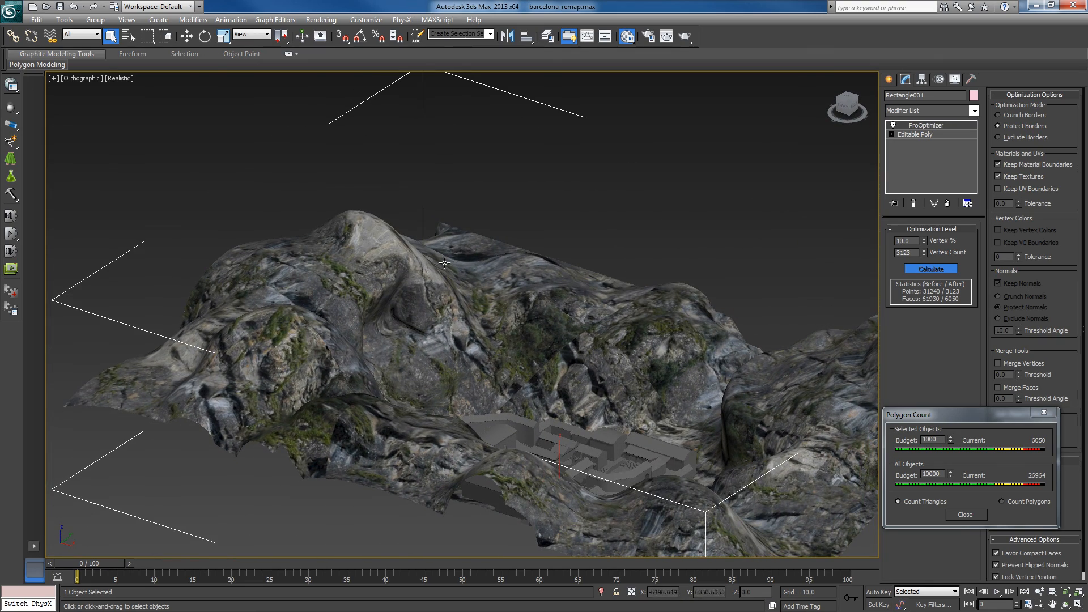
middle_click_drag(471, 330, 442, 354, "alt")
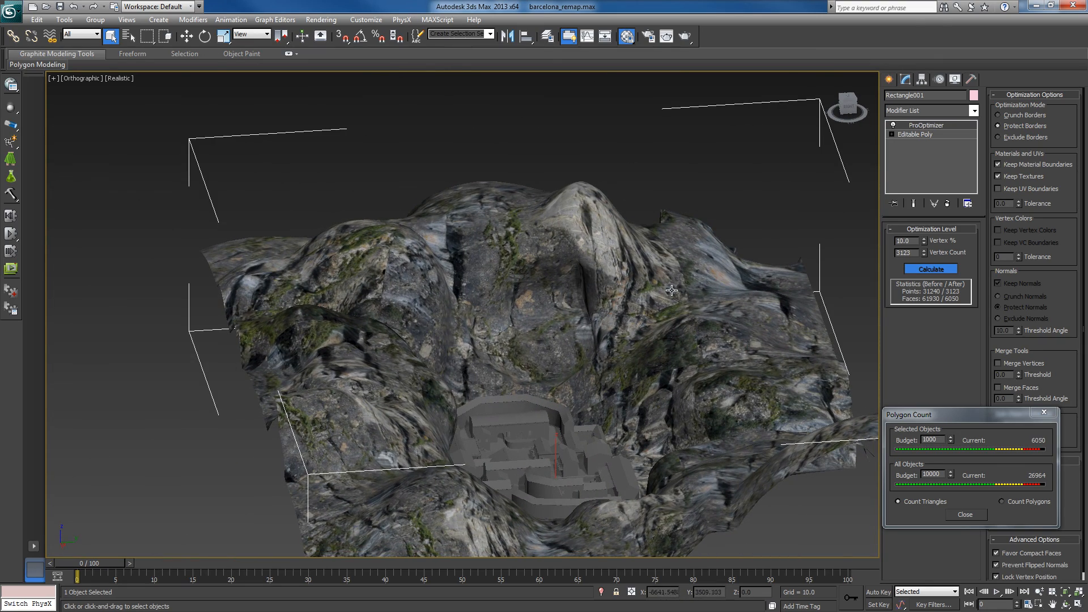
left_click(893, 126)
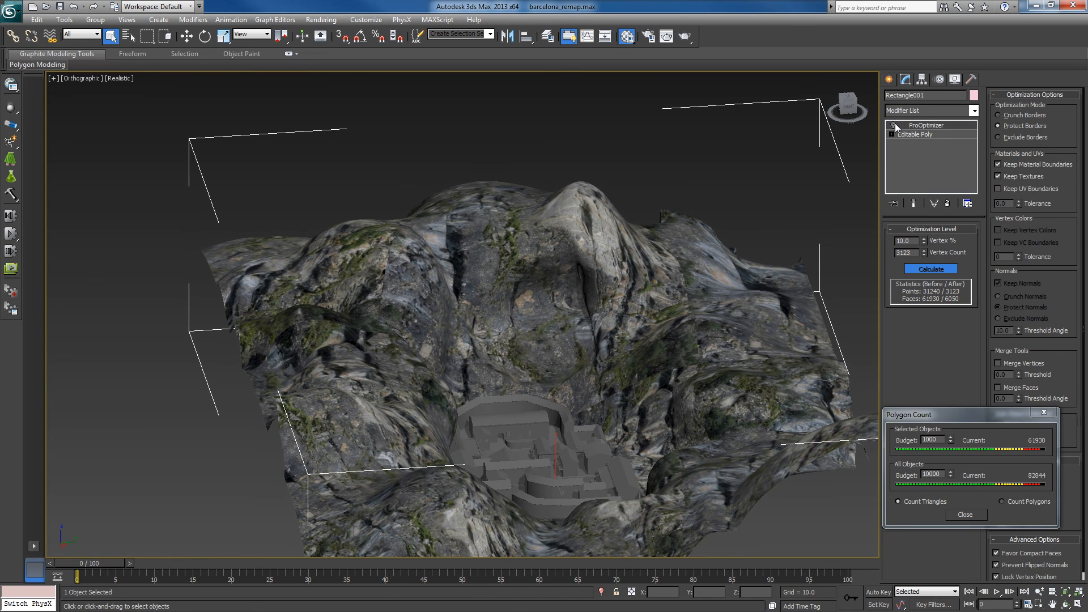
left_click(894, 125)
left_click(894, 125)
- Reduce the terrain's vertices to 1% with ProOptimizer switched on
left_click(913, 240)
type("1")
key("Return")
left_click(894, 125)
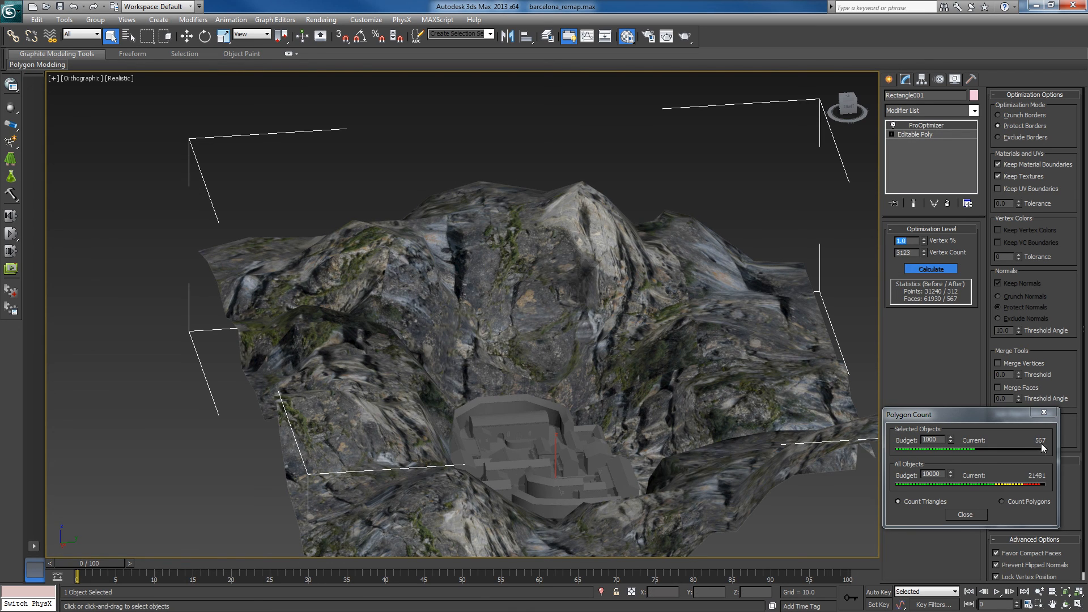
- Move the Polygon Count window aside and inspect the 1% terrain from several angles in shaded and wireframe display
left_click_drag(1012, 420, 1038, 351)
middle_click_drag(736, 441, 547, 363, "alt")
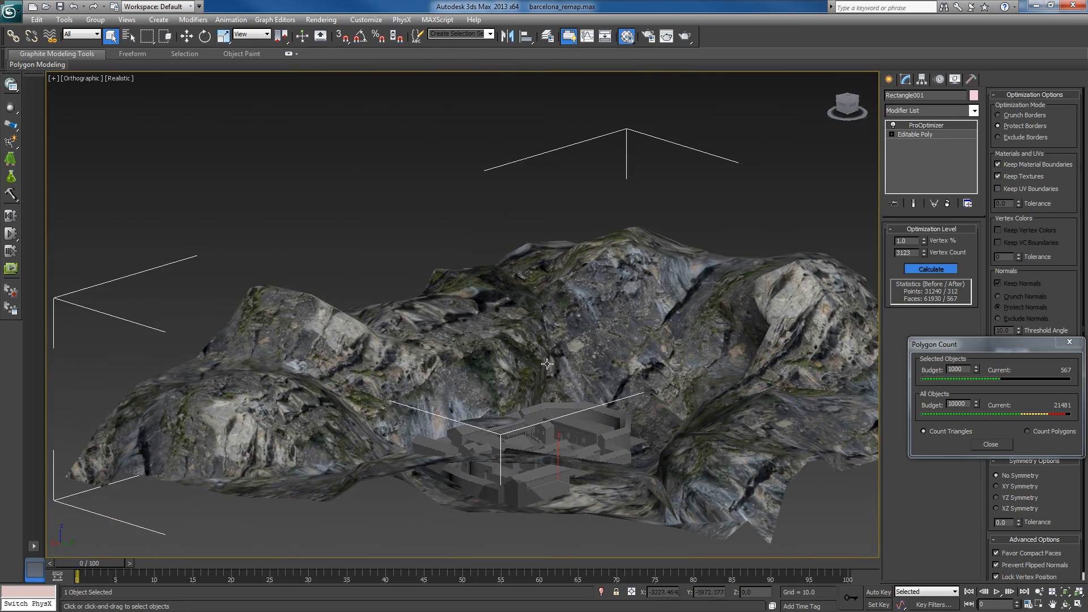
middle_click_drag(614, 347, 768, 410)
key("F3")
key("F3")
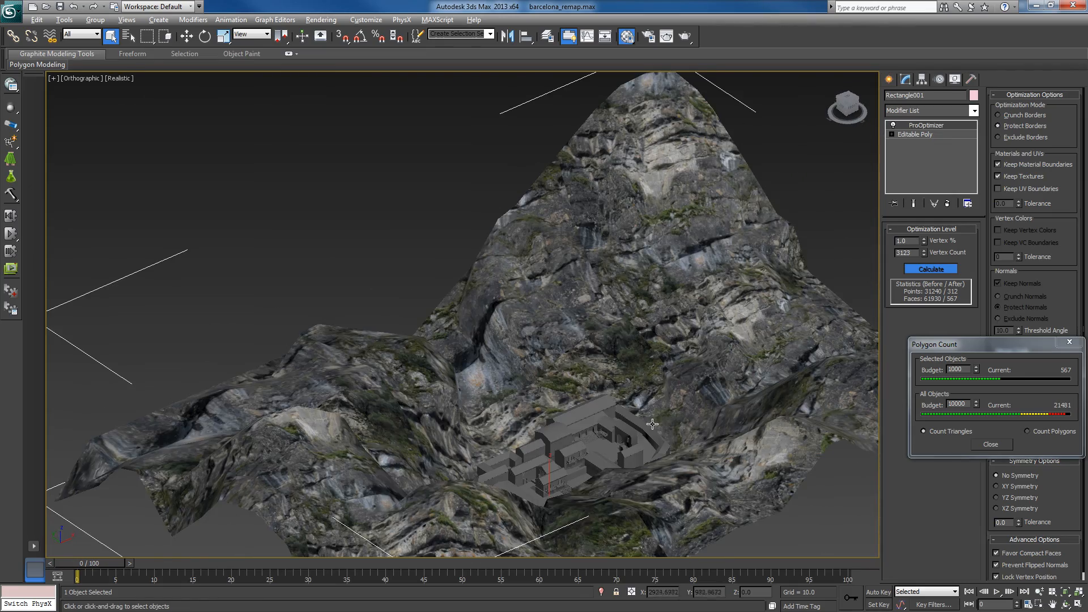
middle_click_drag(653, 424, 703, 433, "alt")
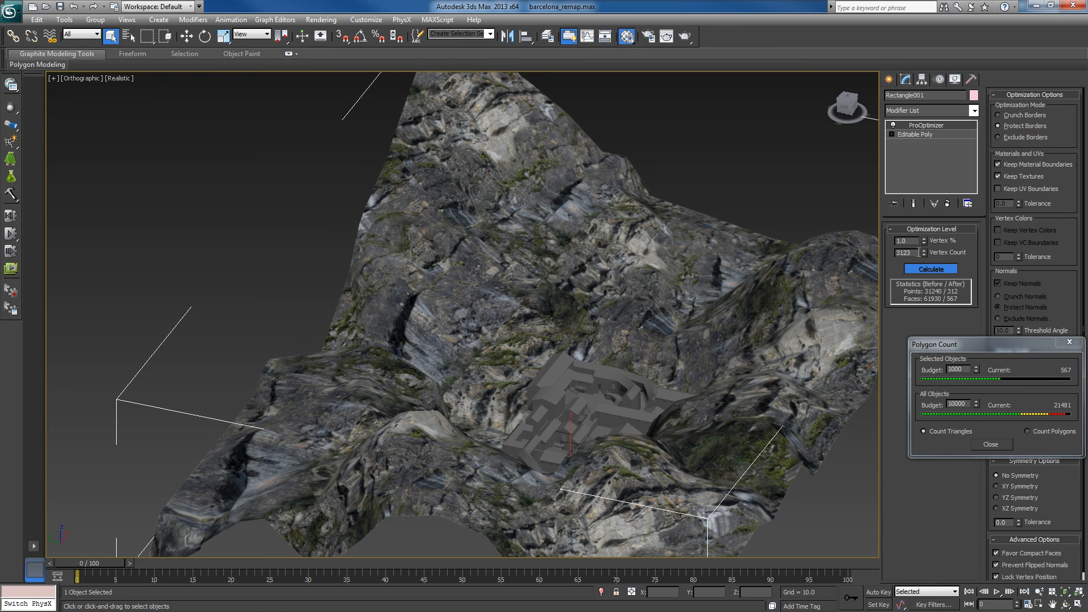
- Toggle ProOptimizer and view the mountains from different angles to compare the 1% terrain with the full-detail mesh
left_click(894, 126)
left_click(893, 125)
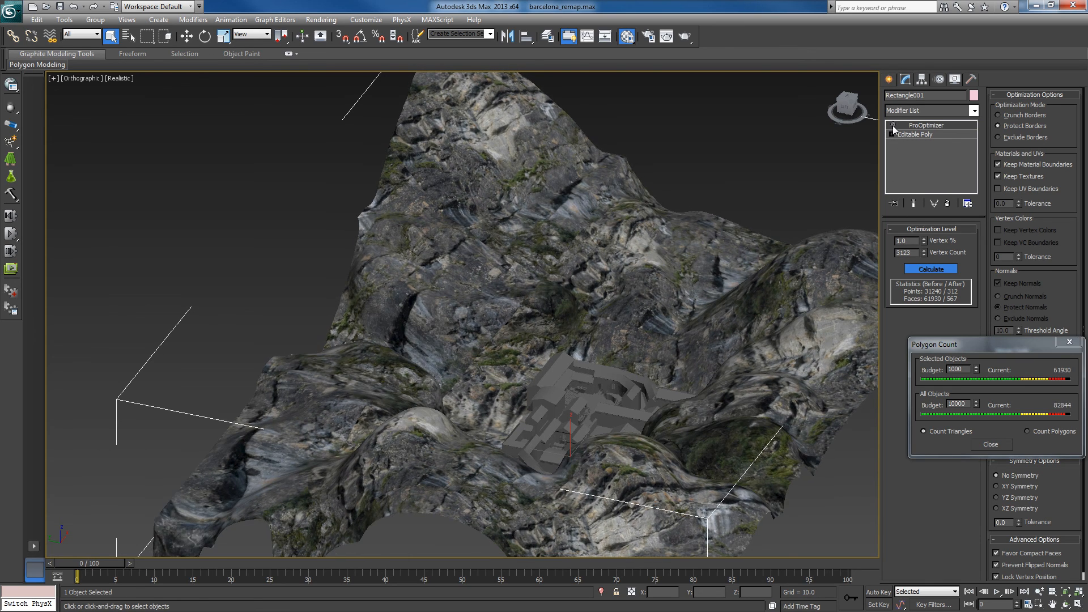
left_click(893, 126)
left_click(894, 126)
left_click(894, 126)
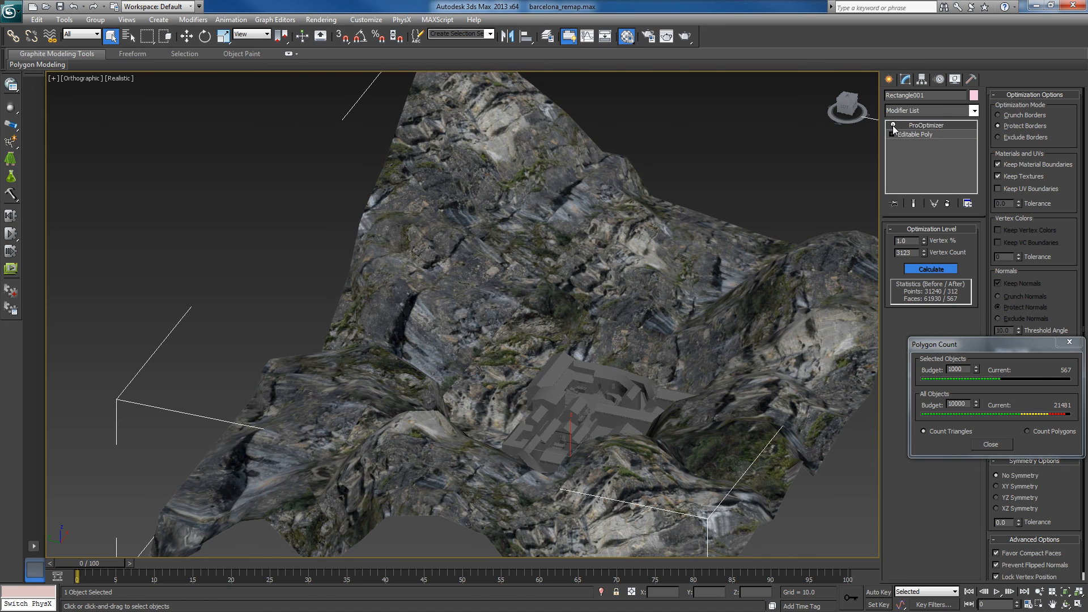
left_click(894, 126)
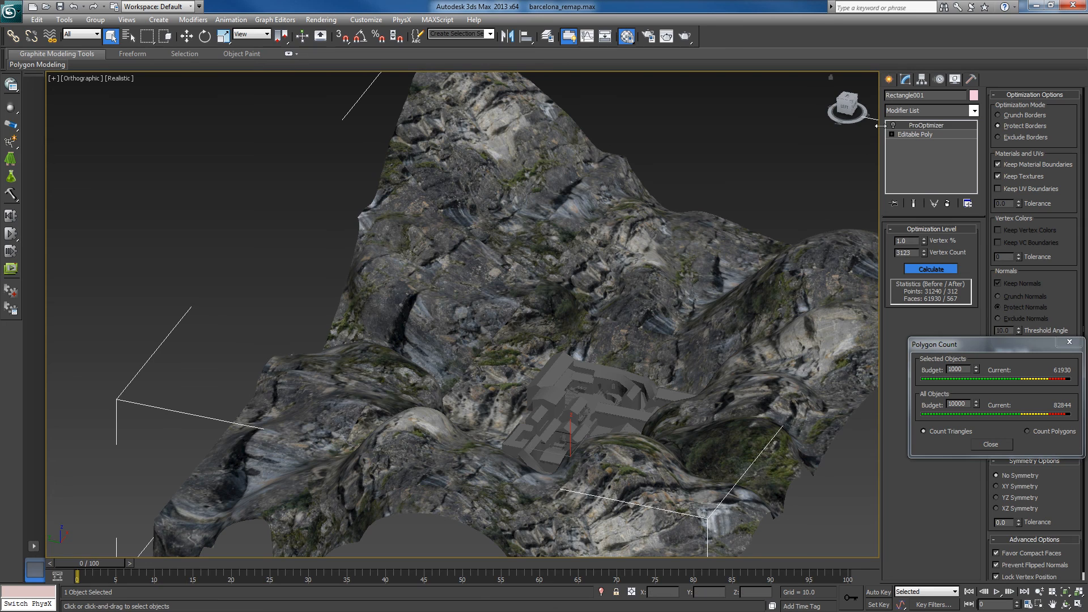
left_click(894, 126)
middle_click_drag(590, 306, 572, 329, "alt")
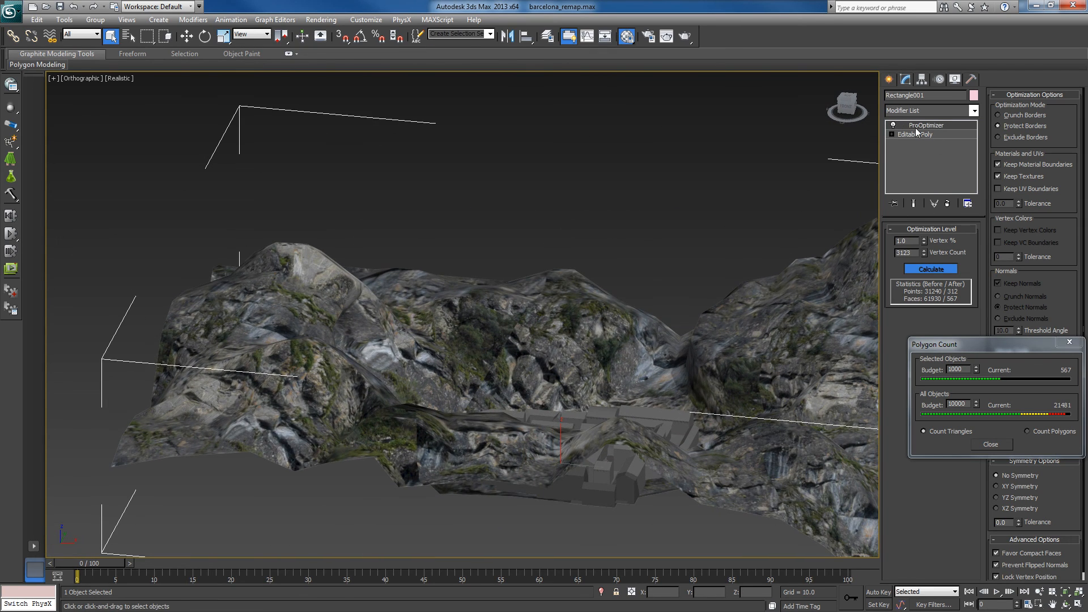
left_click(893, 126)
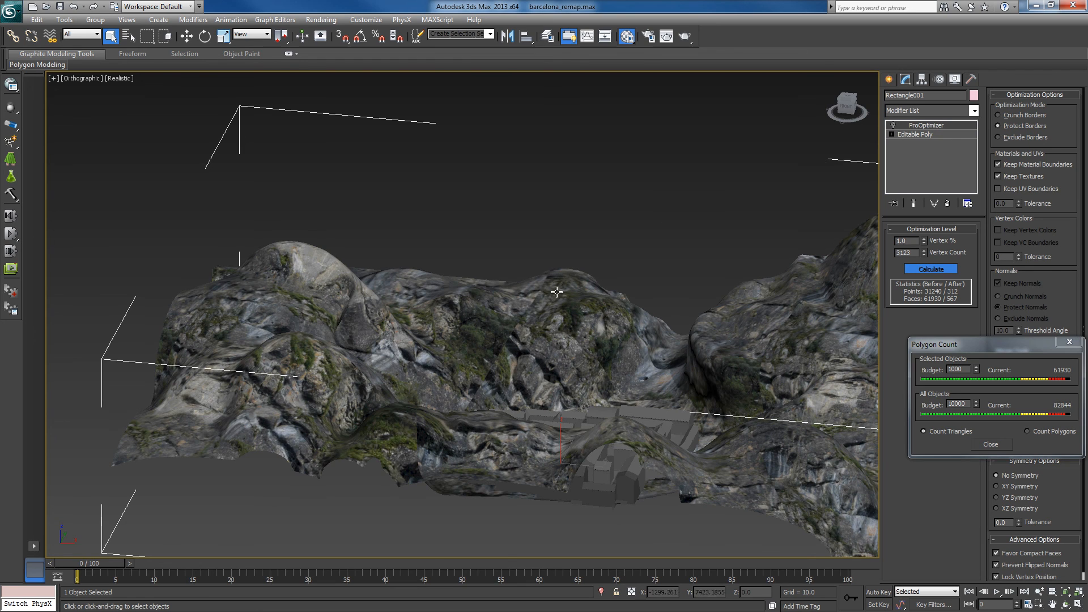
middle_click_drag(556, 291, 471, 306, "alt")
middle_click_drag(599, 339, 609, 347, "alt")
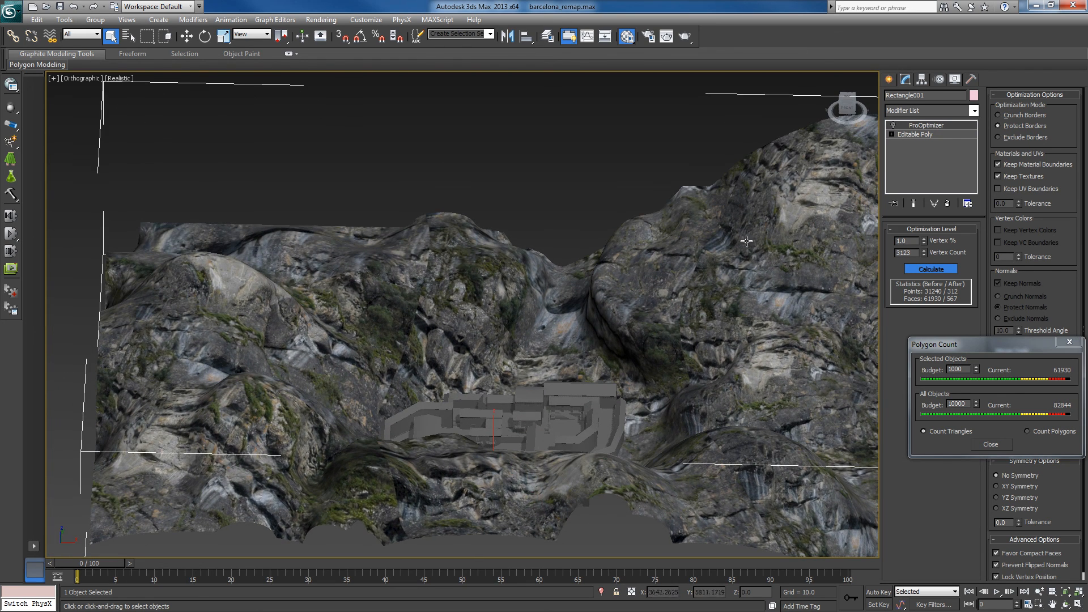
- Set ProOptimizer's vertex percentage to 0 with the modifier on, and view the resulting terrain
left_click(914, 242)
type("0")
key("Return")
left_click(894, 125)
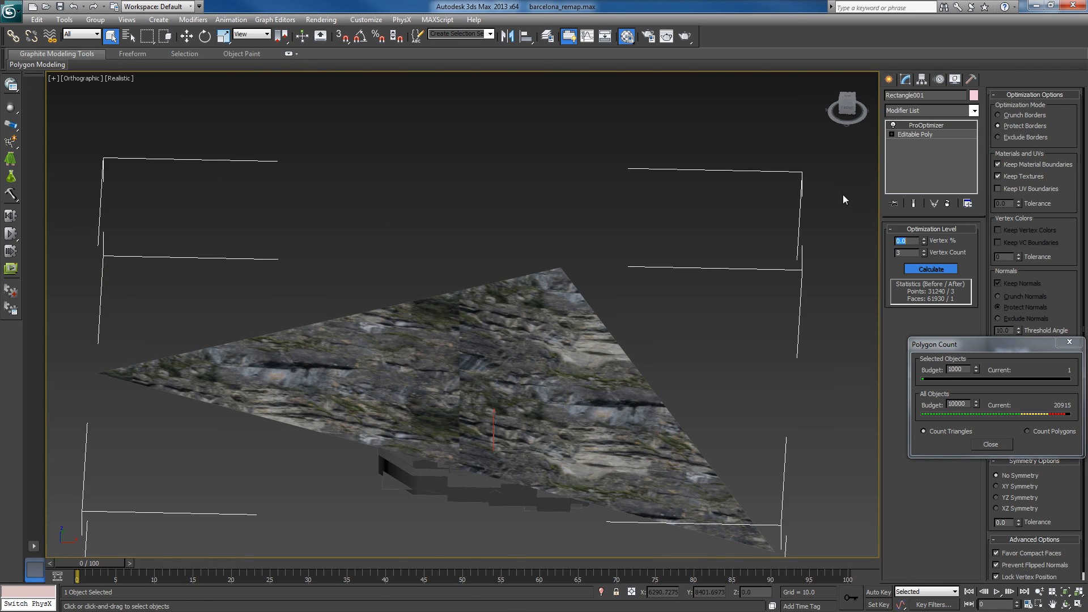
middle_click_drag(704, 355, 757, 335, "alt")
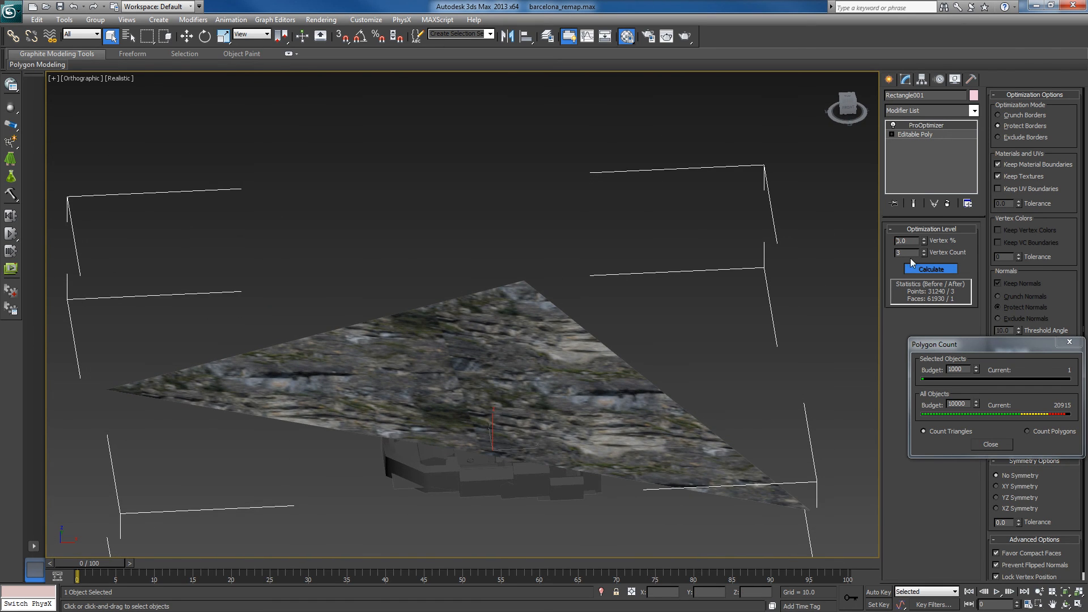
- Raise ProOptimizer's vertex percentage to 1 and finally to 10, and check the terrain around the map
left_click_drag(912, 240, 885, 253)
type("1")
key("Return")
type("10")
key("Return")
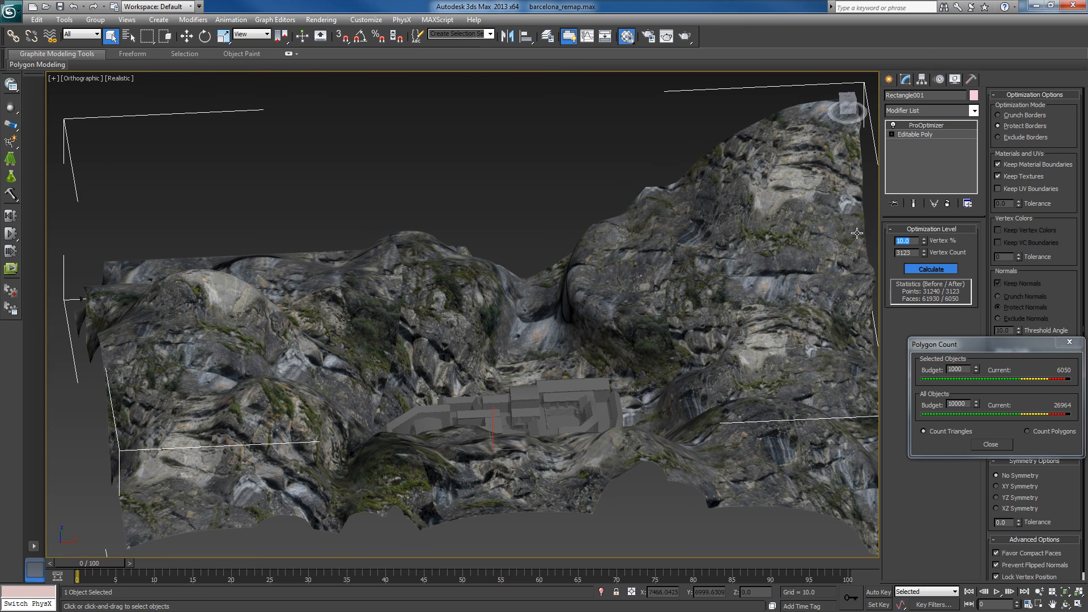
middle_click_drag(692, 329, 659, 345, "alt")
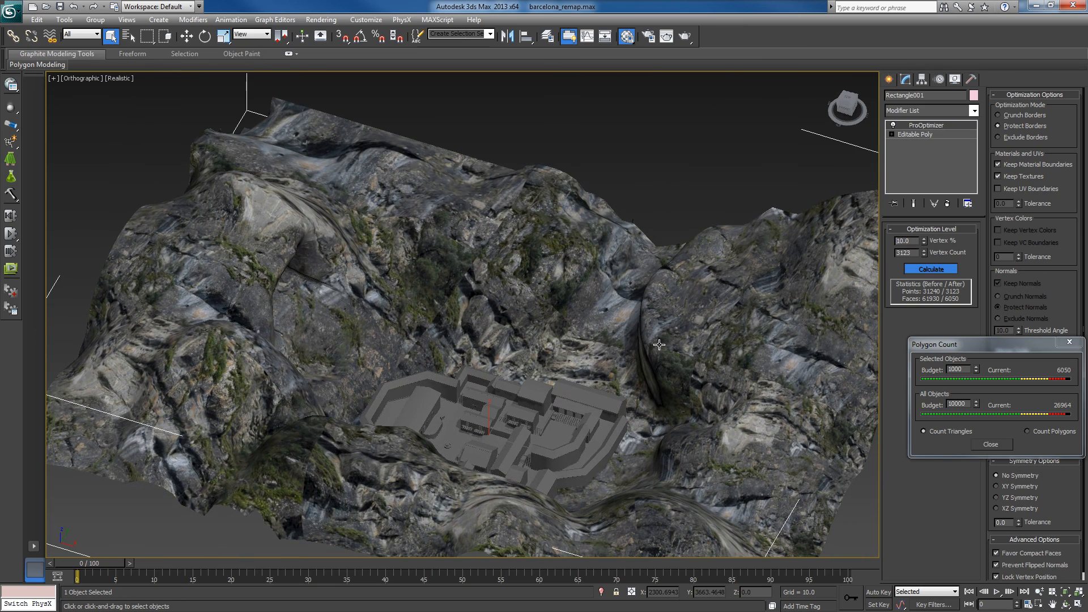